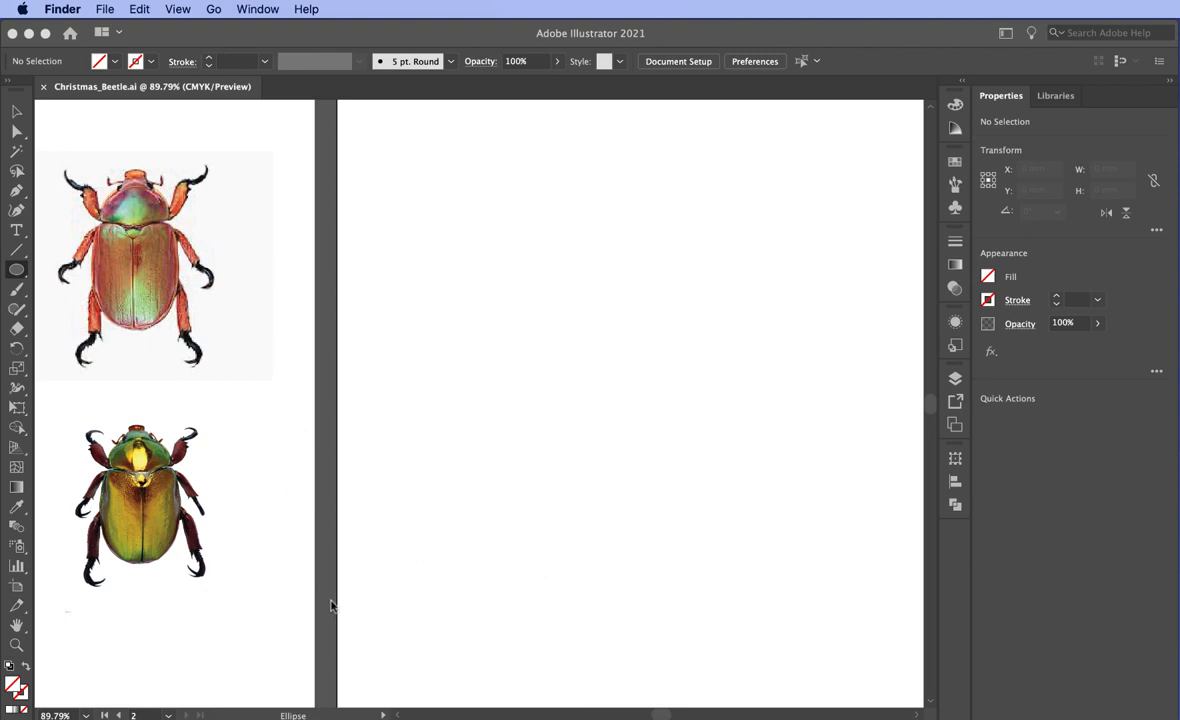
- Draw an upright ellipse about 74 by 96 mm on the blank artboard and raise its two side anchor points
{"action": "left_click", "coordinate": [306, 177]}
{"action": "left_click_drag", "start_coordinate": [505, 272], "coordinate": [740, 575]}
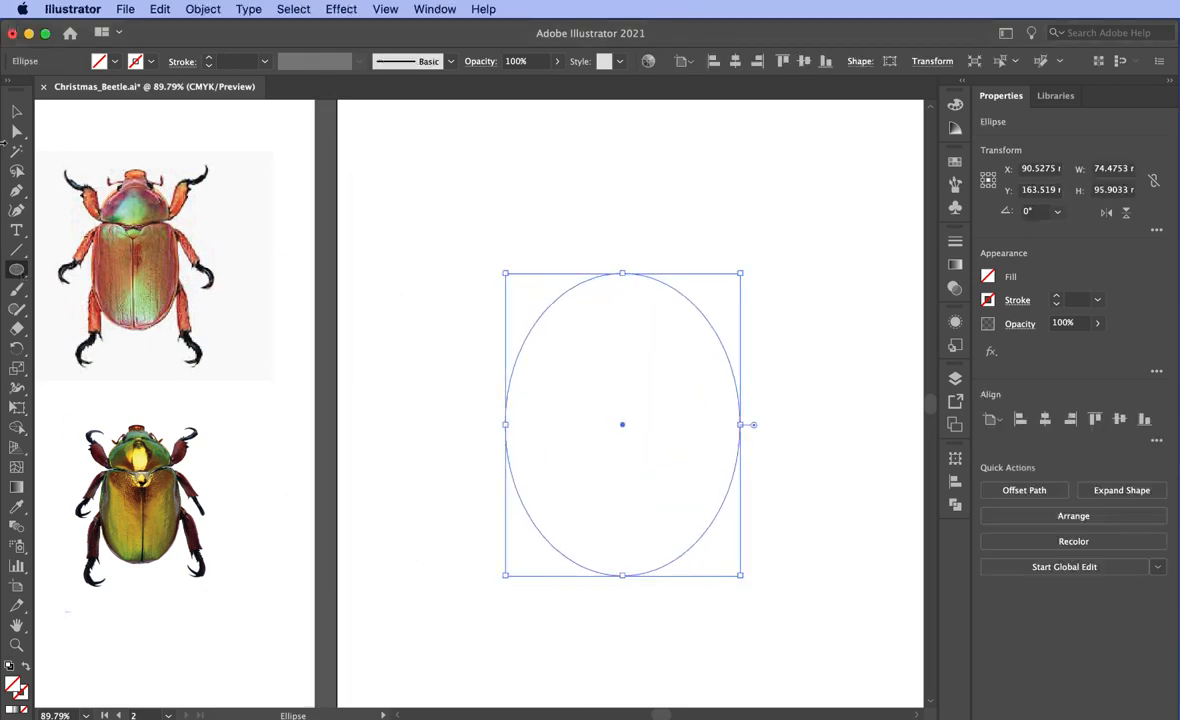
{"action": "left_click", "coordinate": [16, 131]}
{"action": "left_click_drag", "start_coordinate": [463, 390], "coordinate": [814, 457]}
{"action": "key", "text": "shift+Up"}
{"action": "key", "text": "shift+Up"}
{"action": "key", "text": "shift+Up"}
{"action": "key", "text": "shift+Up"}
{"action": "key", "text": "shift+Up"}
{"action": "key", "text": "shift+Up"}
{"action": "key", "text": "shift+Up"}
{"action": "key", "text": "shift+Up"}
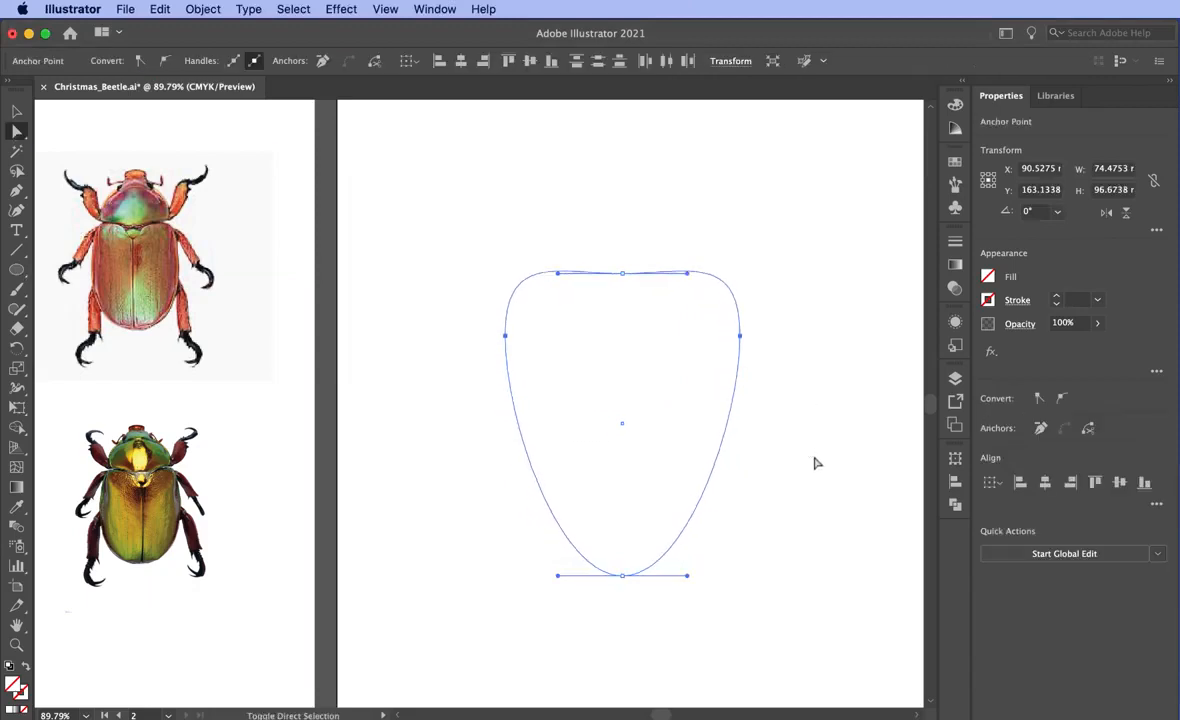
- Lengthen both handles of the body shape's bottom anchor to round it out, and fill the shape with black
{"action": "left_click_drag", "start_coordinate": [687, 575], "coordinate": [728, 575]}
{"action": "left_click_drag", "start_coordinate": [555, 575], "coordinate": [518, 575]}
{"action": "left_click", "coordinate": [954, 164]}
{"action": "left_click", "coordinate": [784, 147]}
{"action": "left_click", "coordinate": [16, 111]}
{"action": "left_click", "coordinate": [50, 385]}
- Draw a wide ellipse centred over the top edge of the black body and fill it with red
{"action": "left_click", "coordinate": [16, 269]}
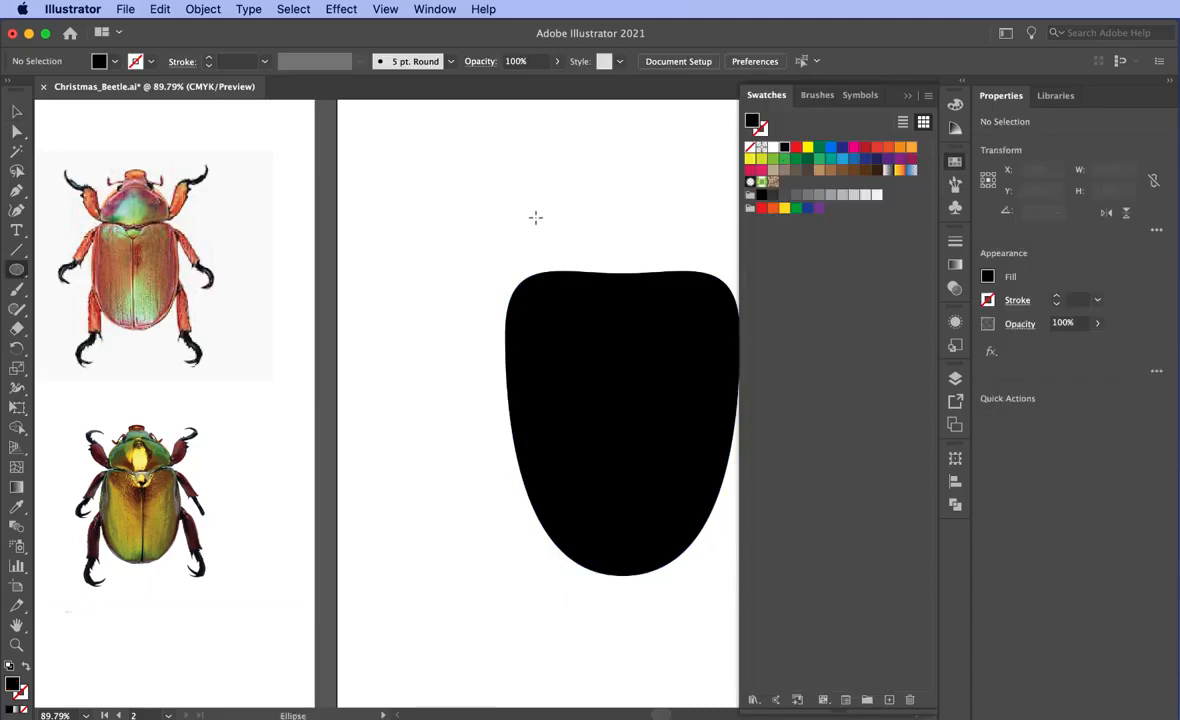
{"action": "left_click_drag", "start_coordinate": [529, 216], "coordinate": [716, 380]}
{"action": "key", "text": "v"}
{"action": "left_click_drag", "start_coordinate": [575, 322], "coordinate": [575, 308]}
{"action": "left_click", "coordinate": [796, 147]}
{"action": "left_click", "coordinate": [982, 82]}
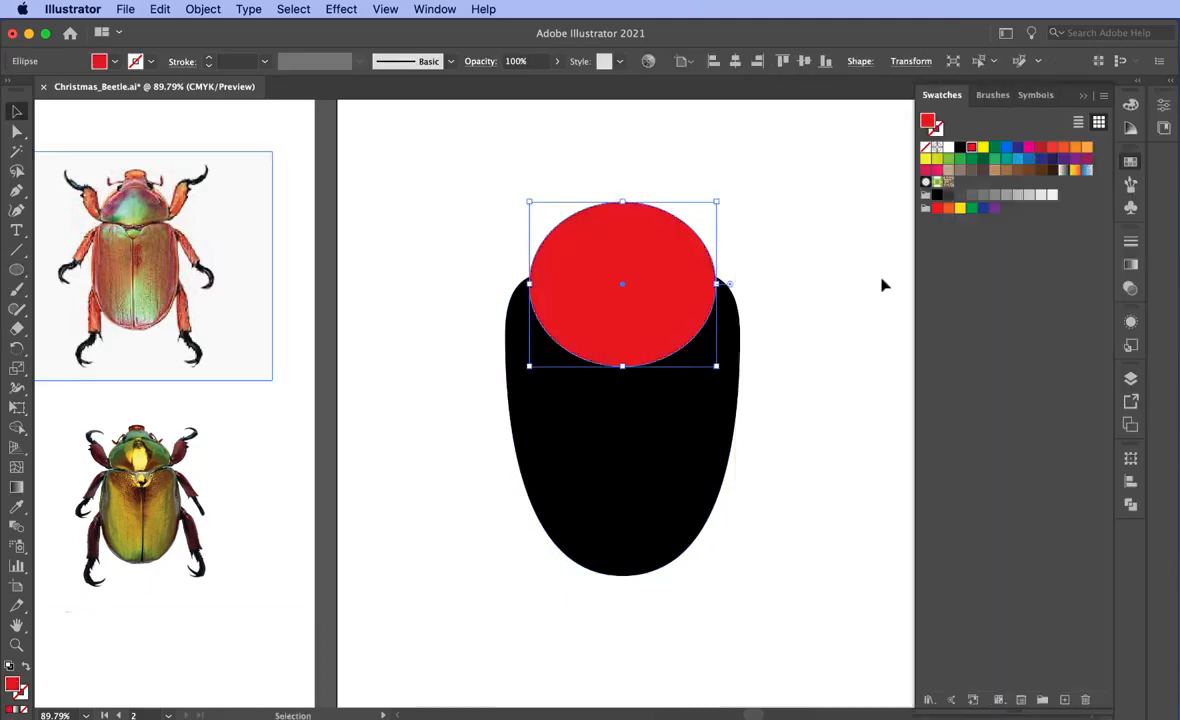
- Send the red ellipse behind the black body shape
{"action": "right_click", "coordinate": [554, 283]}
{"action": "mouse_move", "coordinate": [634, 571]}
{"action": "left_click", "coordinate": [767, 618]}
{"action": "left_click", "coordinate": [824, 282]}
- Draw a vertical line down the centre of the black body with a 4 pt white stroke
{"action": "left_click", "coordinate": [16, 249]}
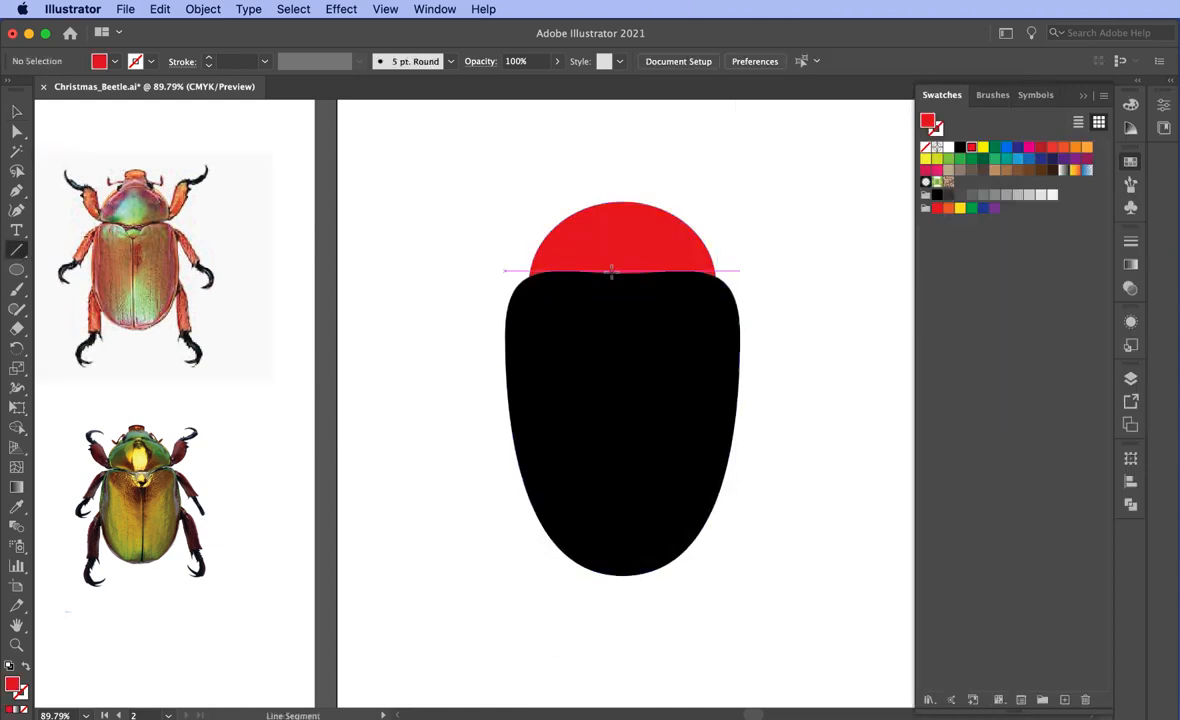
{"action": "left_click_drag", "start_coordinate": [622, 272], "coordinate": [622, 588]}
{"action": "left_click", "coordinate": [1130, 241]}
{"action": "left_click", "coordinate": [976, 255]}
{"action": "triple_click", "coordinate": [976, 255]}
{"action": "triple_click", "coordinate": [976, 255]}
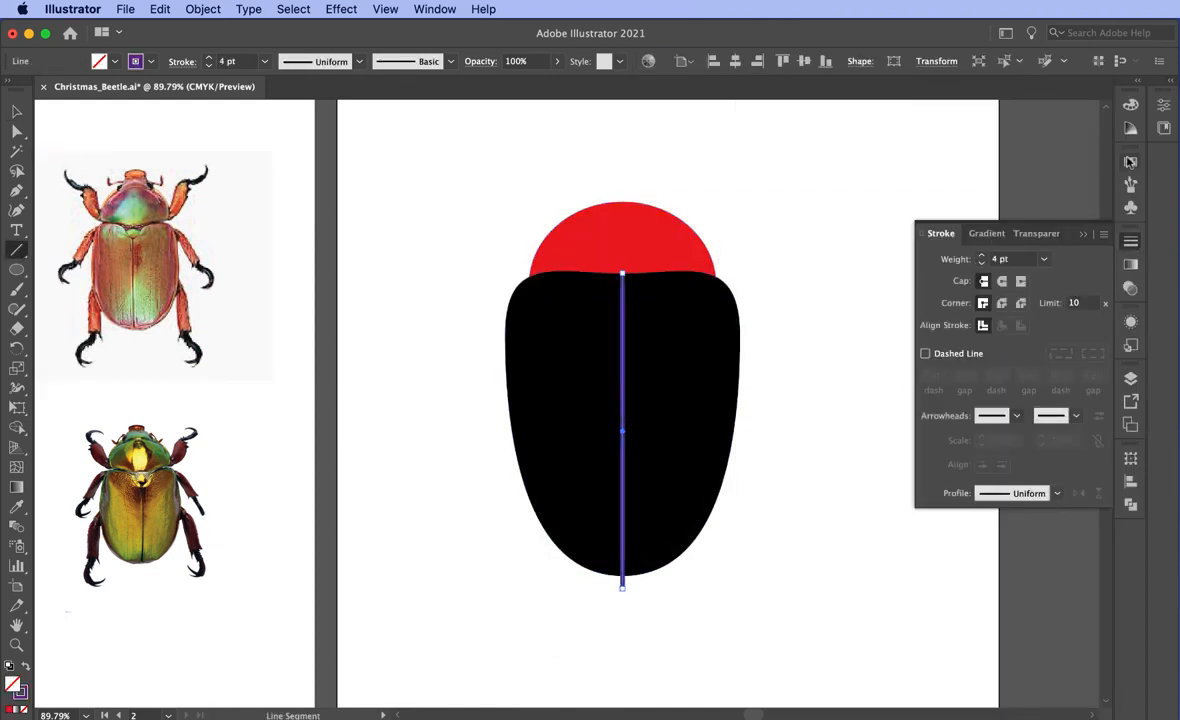
{"action": "left_click", "coordinate": [1130, 161]}
{"action": "left_click", "coordinate": [948, 147]}
{"action": "left_click", "coordinate": [1130, 104]}
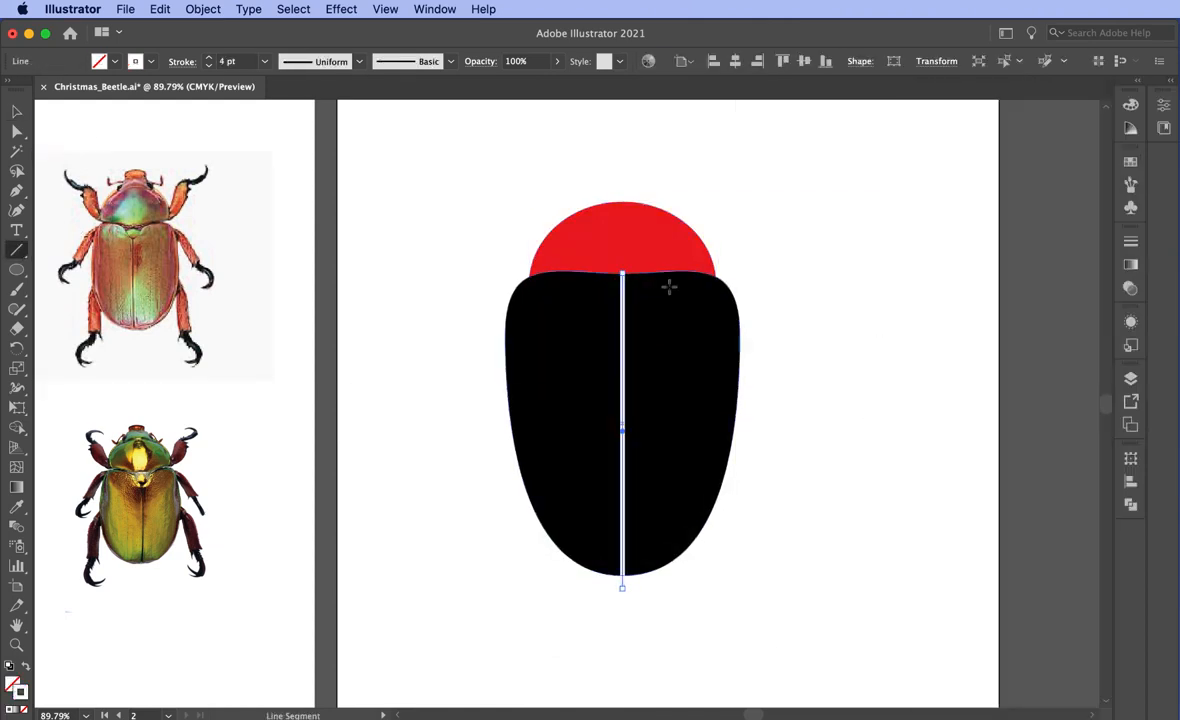
{"action": "key", "text": "v"}
{"action": "left_click", "coordinate": [820, 226]}
- Draw a small circle over the top of the red shape as the head and fill it with black
{"action": "key", "text": "l"}
{"action": "left_click_drag", "start_coordinate": [598, 190], "coordinate": [654, 244]}
{"action": "left_click", "coordinate": [1130, 161]}
{"action": "left_click", "coordinate": [948, 147]}
{"action": "key", "text": "v"}
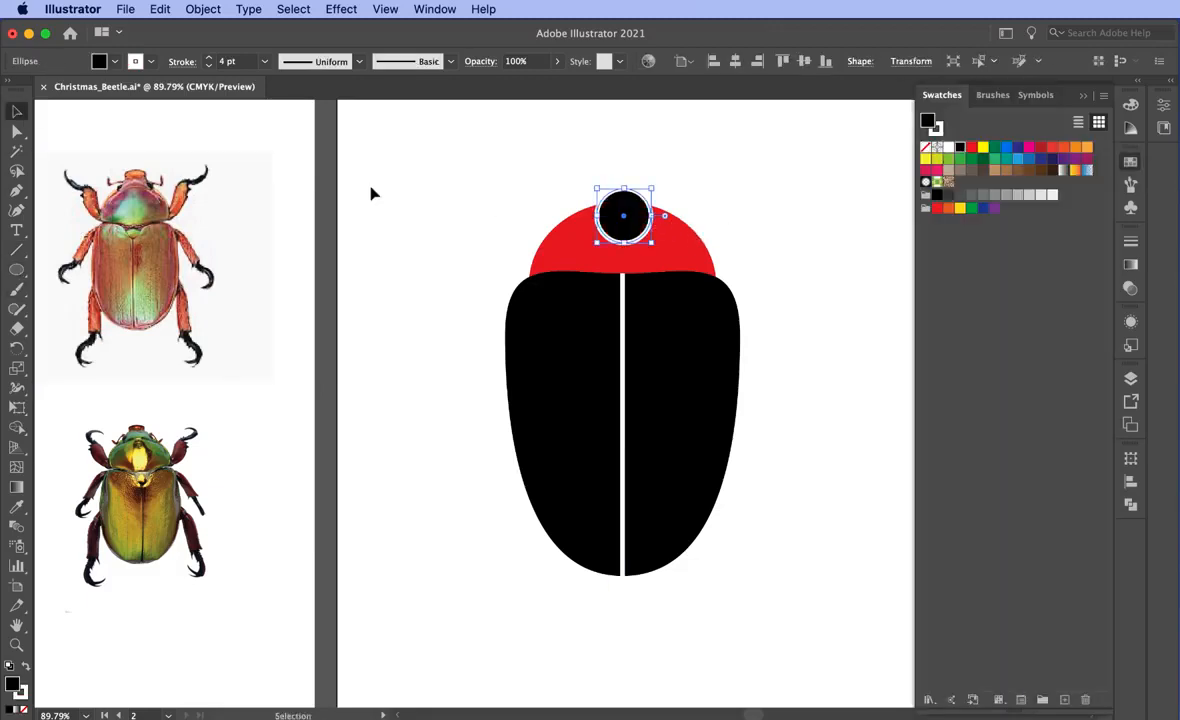
- Send the head circle behind the red shape and enlarge it slightly
{"action": "right_click", "coordinate": [636, 210]}
{"action": "left_click", "coordinate": [905, 548]}
{"action": "left_click", "coordinate": [622, 192]}
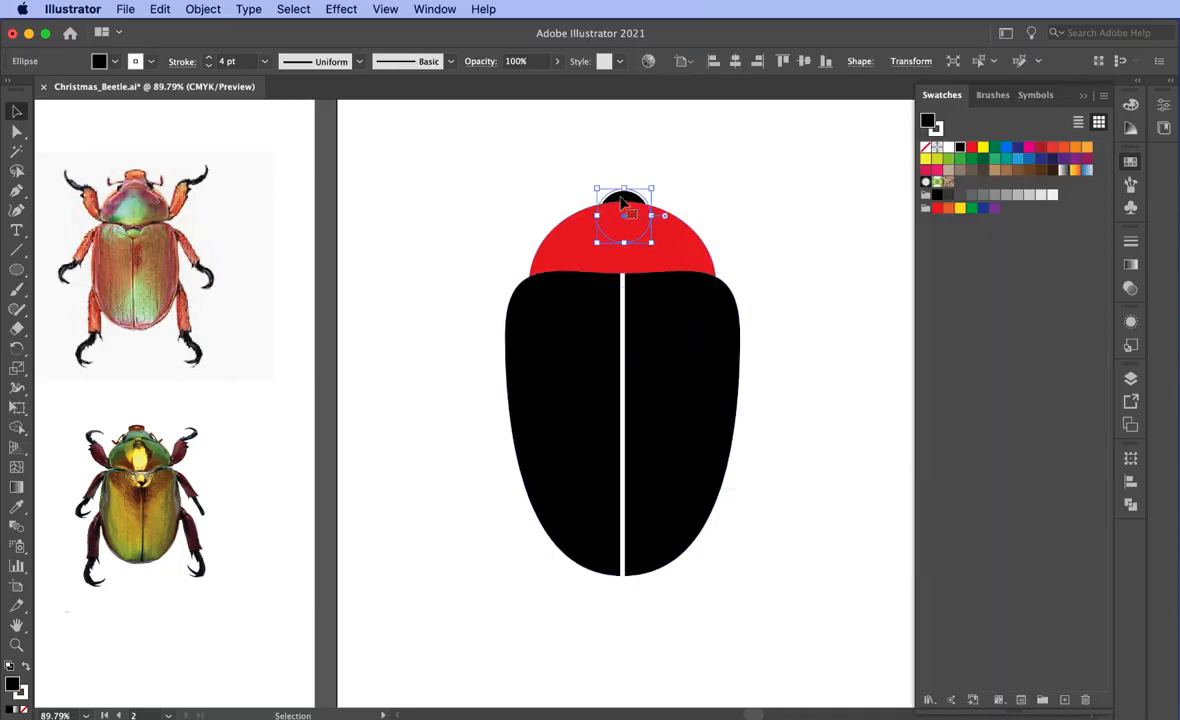
{"action": "mouse_move", "coordinate": [624, 187]}
{"action": "left_mouse_down"}
{"action": "mouse_move", "coordinate": [626, 175]}
{"action": "mouse_move", "coordinate": [575, 193]}
{"action": "left_mouse_up"}
{"action": "left_click", "coordinate": [545, 190]}
- Draw a narrow upright ellipse about 3.7 by 13.6 mm beside the head and widen its top by lengthening the top anchor's handles
{"action": "left_click", "coordinate": [16, 270]}
{"action": "left_click", "coordinate": [16, 645]}
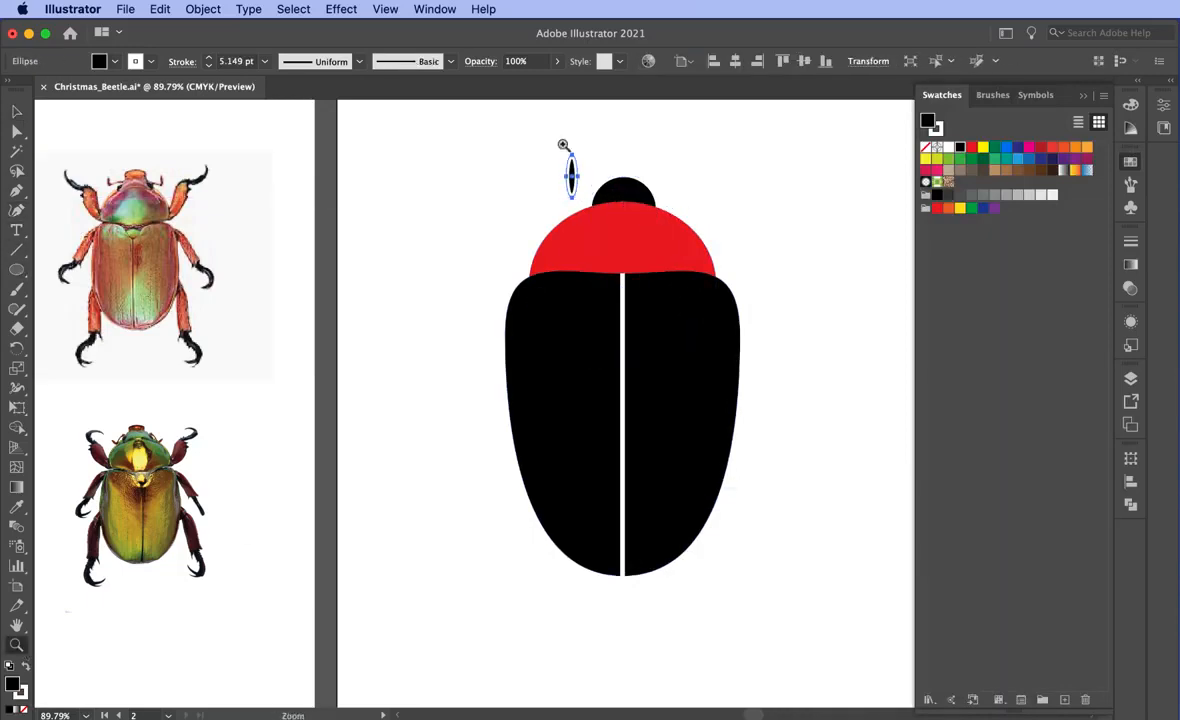
{"action": "left_click_drag", "start_coordinate": [547, 139], "coordinate": [983, 556]}
{"action": "key", "text": "a"}
{"action": "left_click", "coordinate": [704, 227]}
{"action": "left_click_drag", "start_coordinate": [687, 227], "coordinate": [744, 228]}
{"action": "key", "text": "v"}
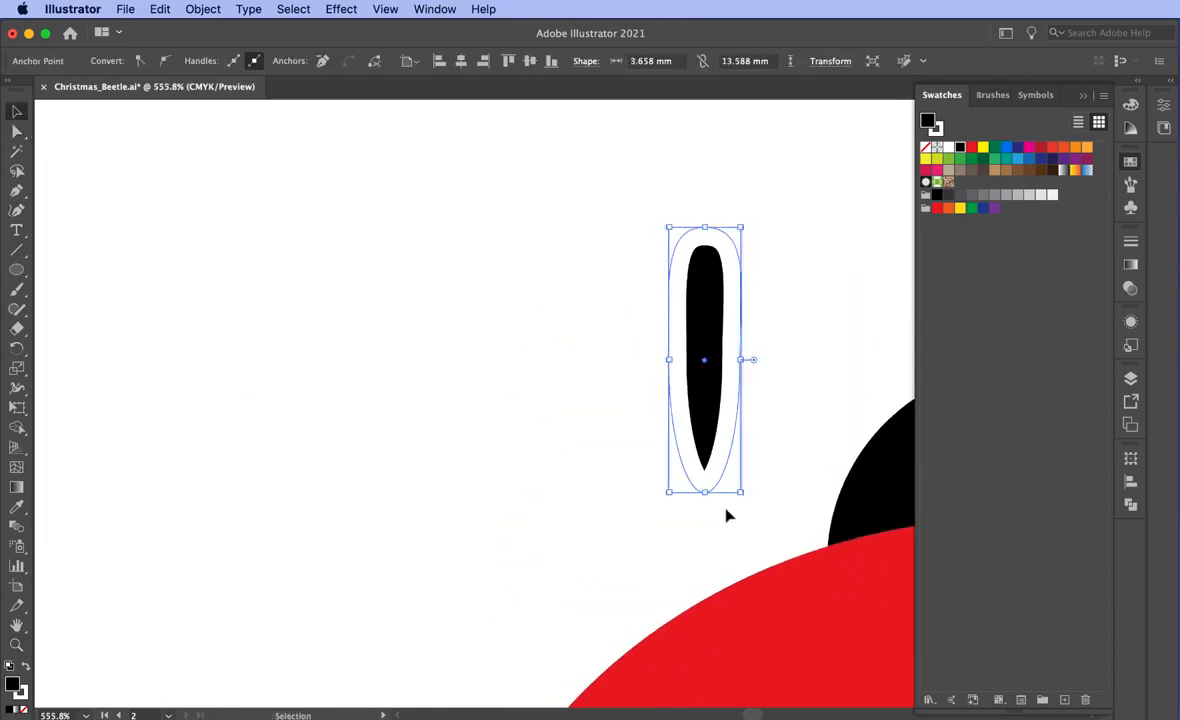
- Remove the antenna tip's stroke, scale the shape down and shift it slightly away from the head
{"action": "left_click", "coordinate": [1131, 243]}
{"action": "left_click", "coordinate": [926, 148]}
{"action": "left_click", "coordinate": [790, 350]}
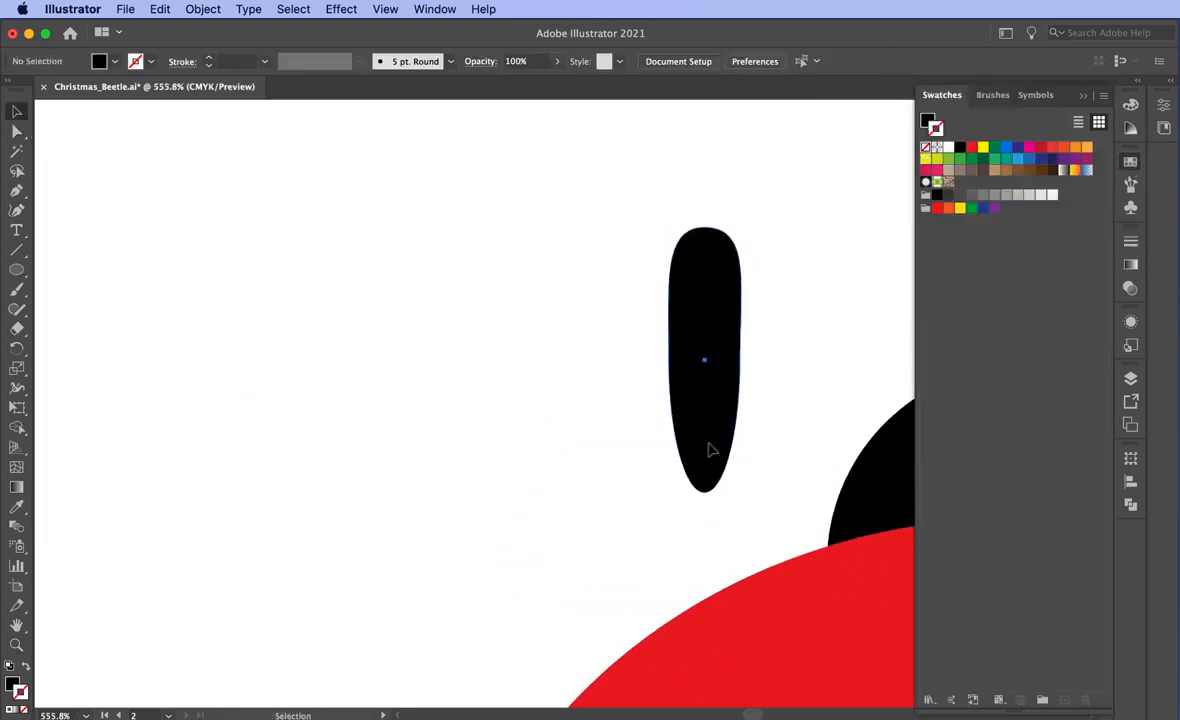
{"action": "left_click", "coordinate": [711, 451]}
{"action": "left_click_drag", "start_coordinate": [704, 492], "coordinate": [704, 400]}
{"action": "left_click_drag", "start_coordinate": [706, 330], "coordinate": [675, 326]}
- Draw a curved path with the Pen tool from the antenna tip's lower end down and across to the head
{"action": "left_click", "coordinate": [17, 191]}
{"action": "left_click", "coordinate": [675, 365]}
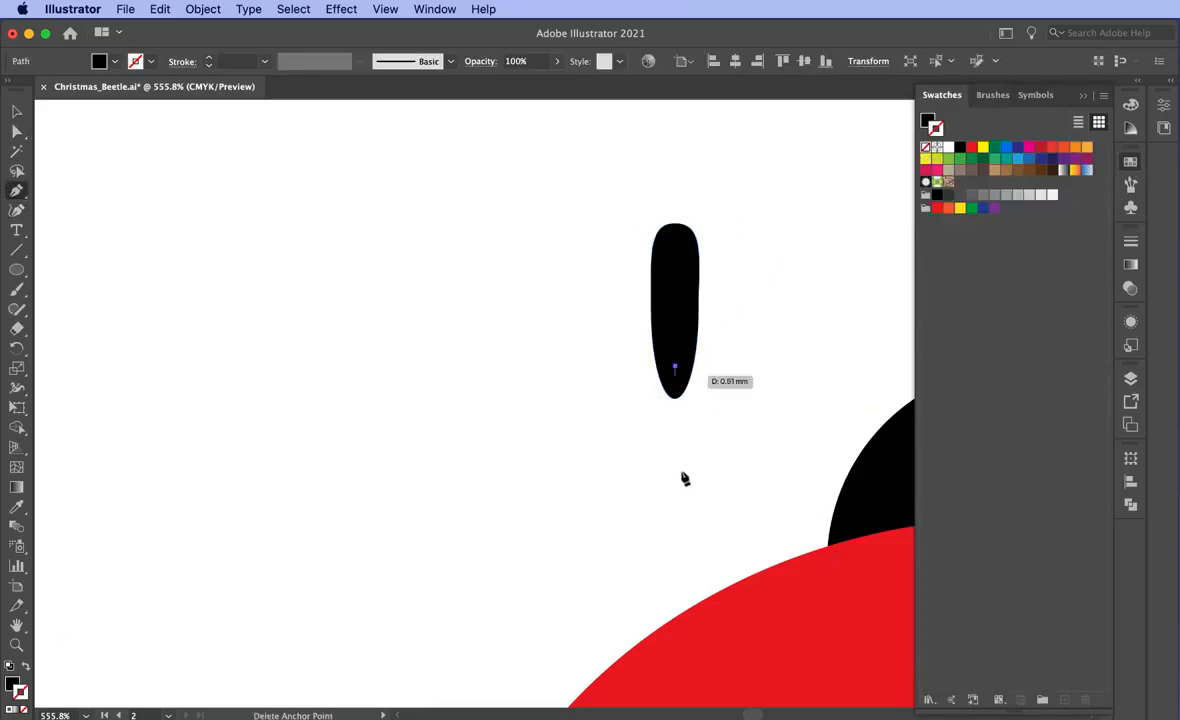
{"action": "left_click_drag", "start_coordinate": [675, 465], "coordinate": [717, 492]}
{"action": "left_click_drag", "start_coordinate": [893, 452], "coordinate": [920, 497]}
{"action": "left_click", "coordinate": [17, 112]}
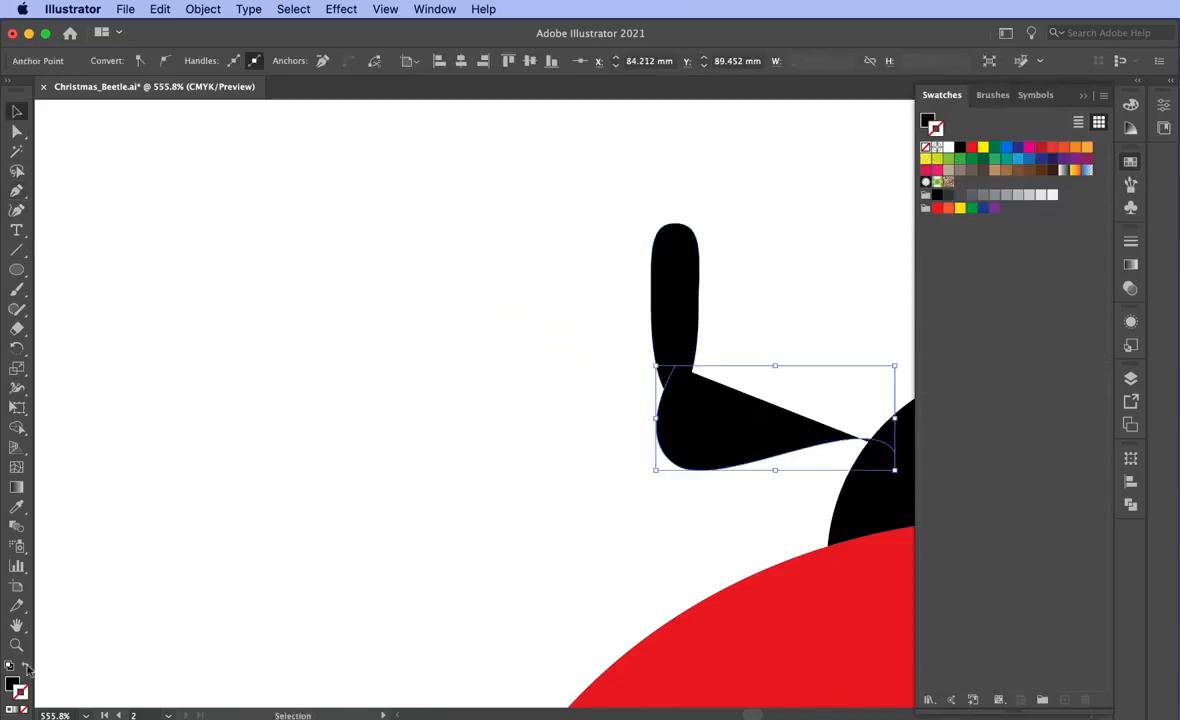
- Swap the antenna path's fill and stroke so it has only a black stroke, and set its weight to 3 pt
{"action": "left_click", "coordinate": [26, 666]}
{"action": "left_click", "coordinate": [1130, 242]}
{"action": "left_click", "coordinate": [981, 255]}
{"action": "left_click", "coordinate": [981, 255]}
{"action": "left_click", "coordinate": [981, 255]}
{"action": "left_click", "coordinate": [981, 263]}
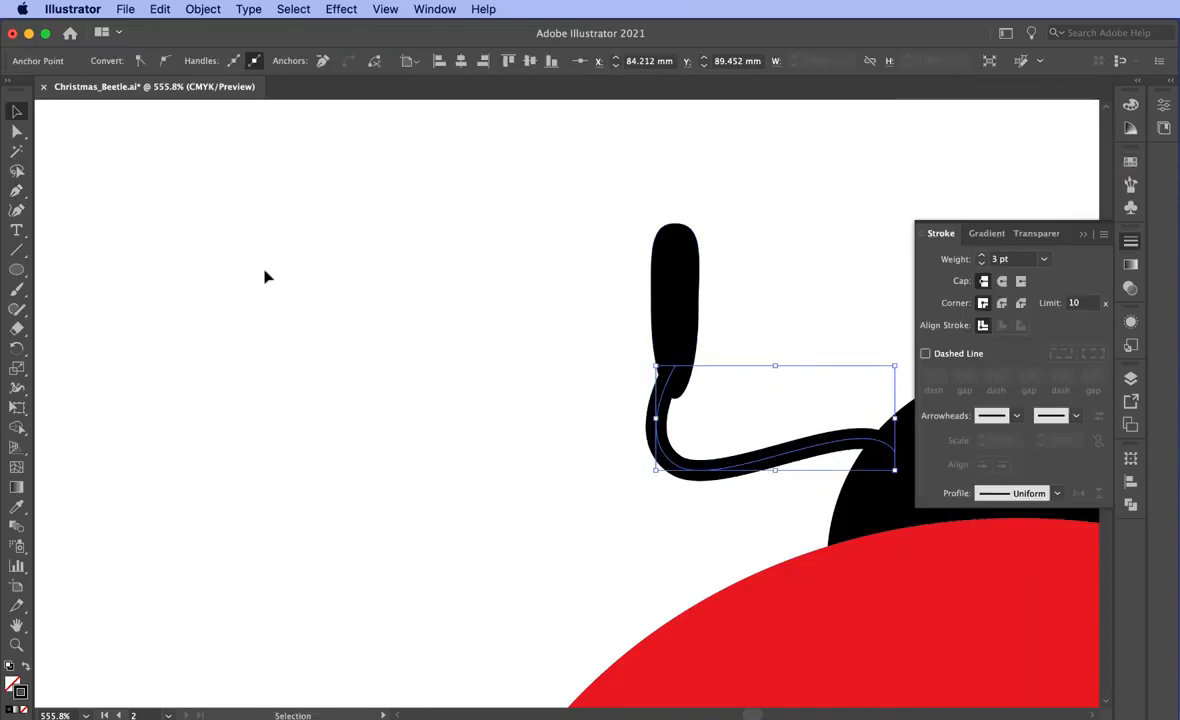
- Tilt the antenna tip towards the head and position it on the end of the curved path
{"action": "left_click", "coordinate": [672, 266]}
{"action": "left_click_drag", "start_coordinate": [701, 200], "coordinate": [733, 258]}
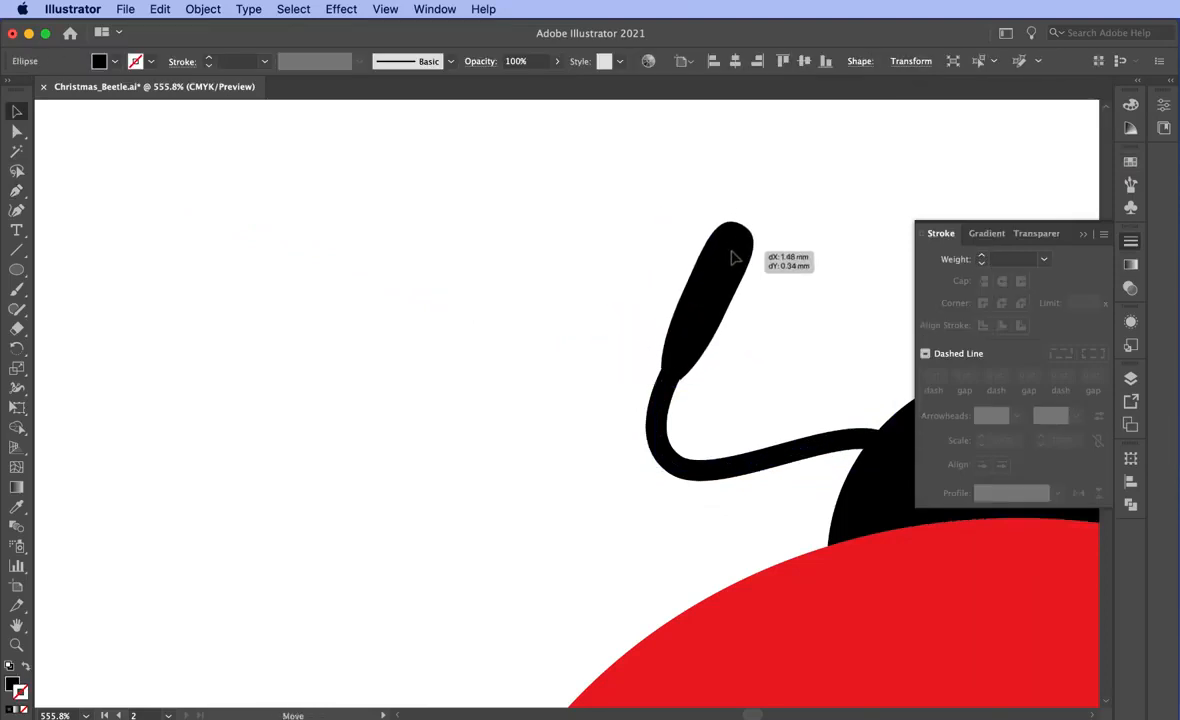
{"action": "left_click", "coordinate": [497, 577]}
- Draw a black circle about 37 mm wide beside the beetle and overlap it with an offset copy filled with red
{"action": "left_click", "coordinate": [17, 645]}
{"action": "left_click_drag", "start_coordinate": [1097, 662], "coordinate": [751, 512]}
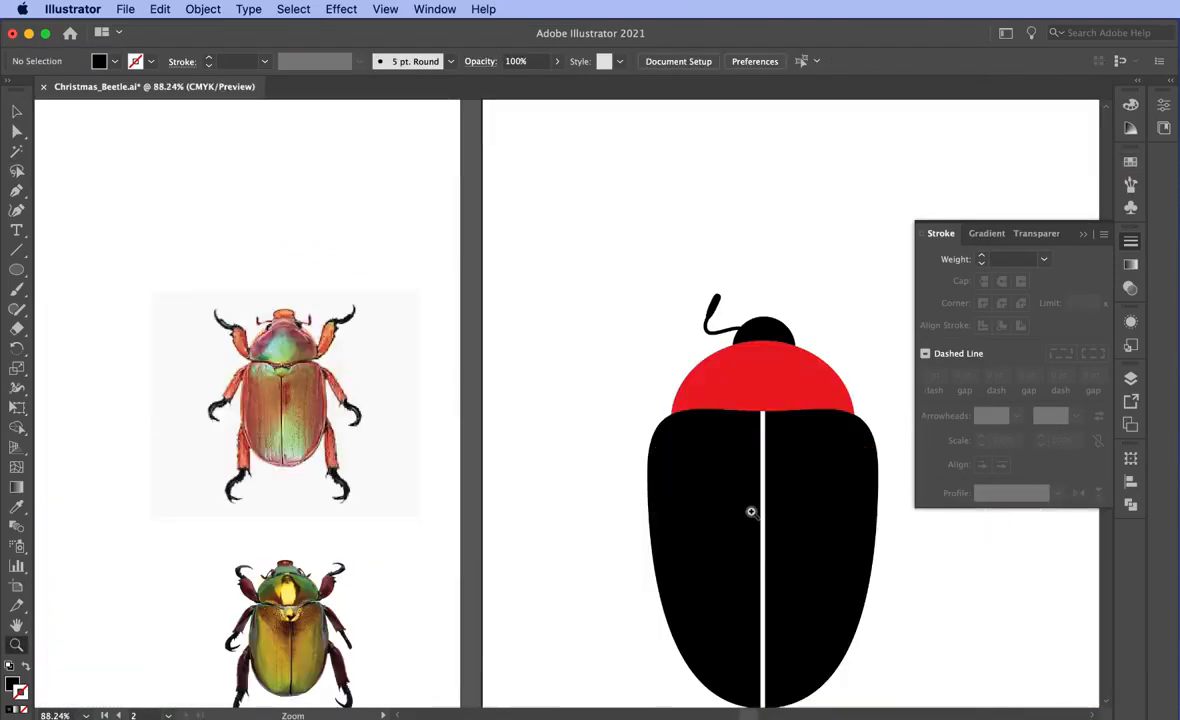
{"action": "scroll", "coordinate": [620, 470], "scroll_direction": "right", "scroll_amount": 3}
{"action": "scroll", "coordinate": [620, 470], "scroll_direction": "down", "scroll_amount": 2}
{"action": "key", "text": "l"}
{"action": "mouse_move", "coordinate": [378, 116]}
{"action": "left_mouse_down"}
{"action": "mouse_move", "coordinate": [494, 231]}
{"action": "mouse_move", "coordinate": [439, 217]}
{"action": "mouse_move", "coordinate": [486, 189]}
{"action": "mouse_move", "coordinate": [476, 179]}
{"action": "left_mouse_up"}
{"action": "key", "text": "v"}
{"action": "left_click", "coordinate": [1130, 161]}
{"action": "left_click", "coordinate": [971, 147]}
- Subtract the red circle from the black one to leave a black crescent
{"action": "left_click", "coordinate": [435, 9]}
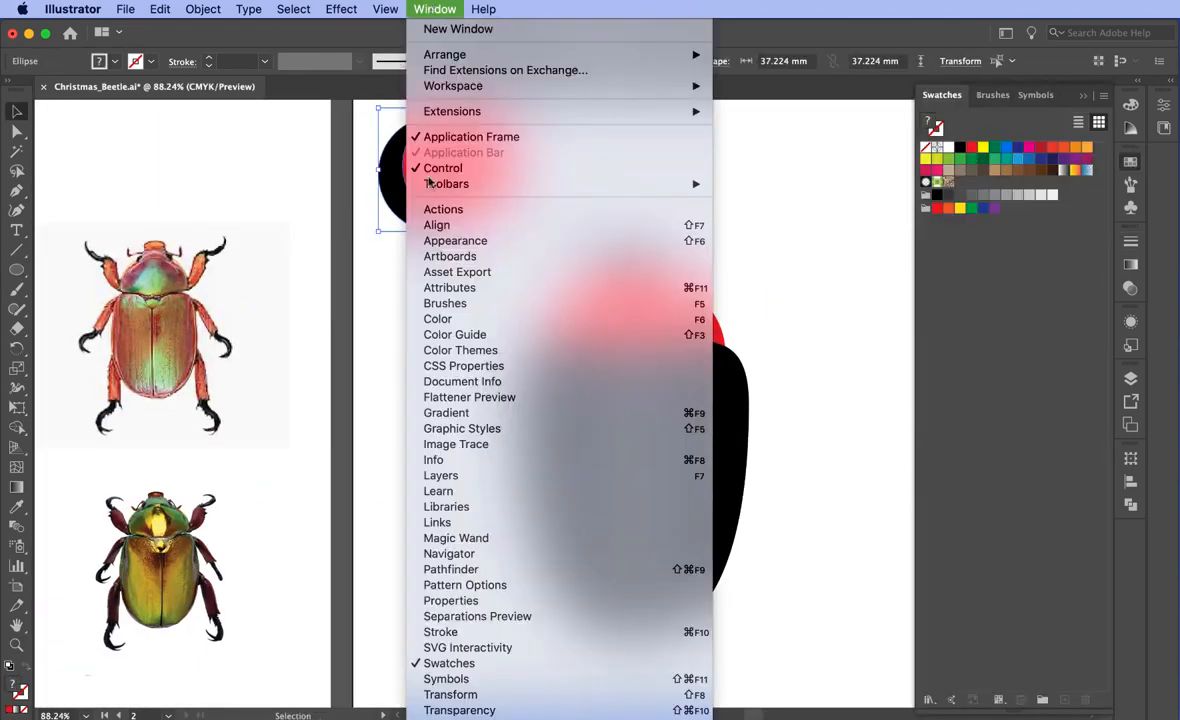
{"action": "left_click", "coordinate": [451, 569]}
{"action": "left_click", "coordinate": [960, 494]}
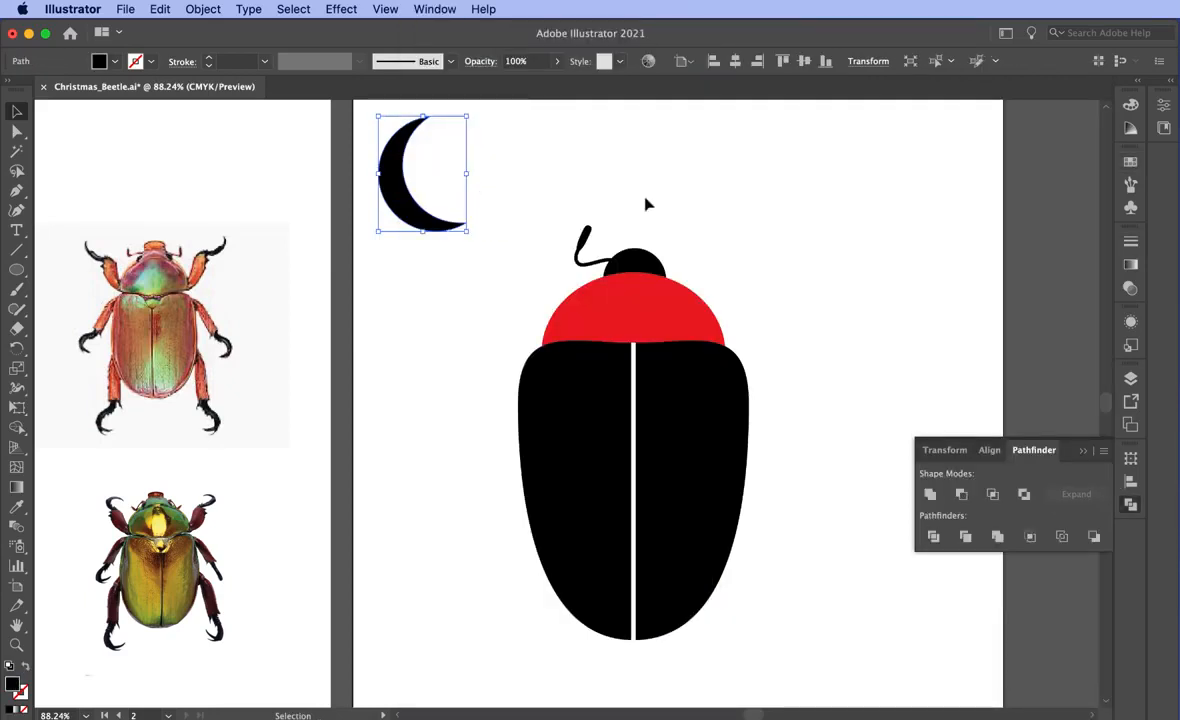
- Scale down the crescent and arrange rotated copies as three claws beside the beetle's head, middle and lower body
{"action": "left_click_drag", "start_coordinate": [411, 178], "coordinate": [411, 405]}
{"action": "left_click_drag", "start_coordinate": [443, 342], "coordinate": [512, 376]}
{"action": "left_click_drag", "start_coordinate": [400, 372], "coordinate": [487, 647]}
{"action": "left_click_drag", "start_coordinate": [522, 602], "coordinate": [469, 596]}
{"action": "left_click_drag", "start_coordinate": [509, 619], "coordinate": [515, 598], "text": "shift"}
{"action": "left_click_drag", "start_coordinate": [489, 646], "coordinate": [487, 660]}
{"action": "left_click_drag", "start_coordinate": [440, 534], "coordinate": [440, 525]}
- Draw a yellow ellipse at the top centre of the wing case and reshape its top to dip in the middle
{"action": "left_click", "coordinate": [17, 272]}
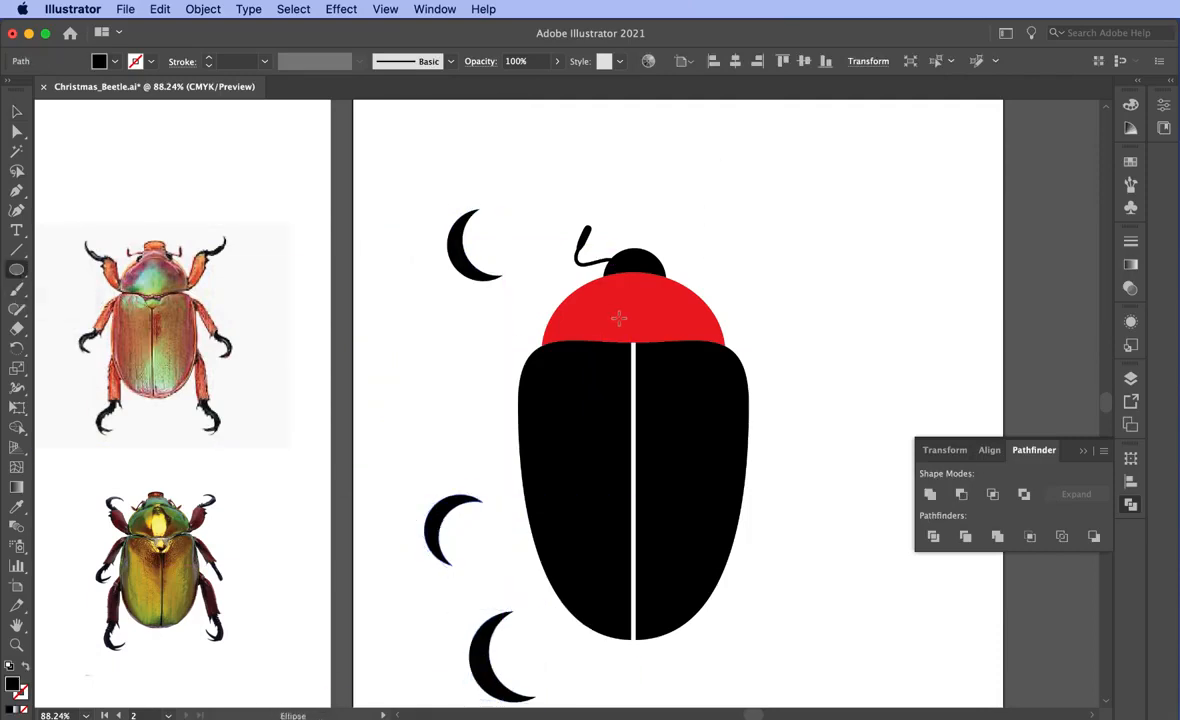
{"action": "mouse_move", "coordinate": [610, 316]}
{"action": "left_mouse_down", "text": "shift"}
{"action": "mouse_move", "coordinate": [669, 374]}
{"action": "mouse_move", "coordinate": [633, 354]}
{"action": "mouse_move", "coordinate": [633, 396]}
{"action": "mouse_move", "coordinate": [633, 342]}
{"action": "left_mouse_up", "text": "shift"}
{"action": "key", "text": "v"}
{"action": "left_click", "coordinate": [1130, 161]}
{"action": "left_click", "coordinate": [983, 147]}
{"action": "left_click", "coordinate": [743, 310]}
{"action": "left_click", "coordinate": [650, 368]}
{"action": "left_click", "coordinate": [17, 131]}
{"action": "left_click", "coordinate": [16, 112]}
{"action": "left_click", "coordinate": [806, 436]}
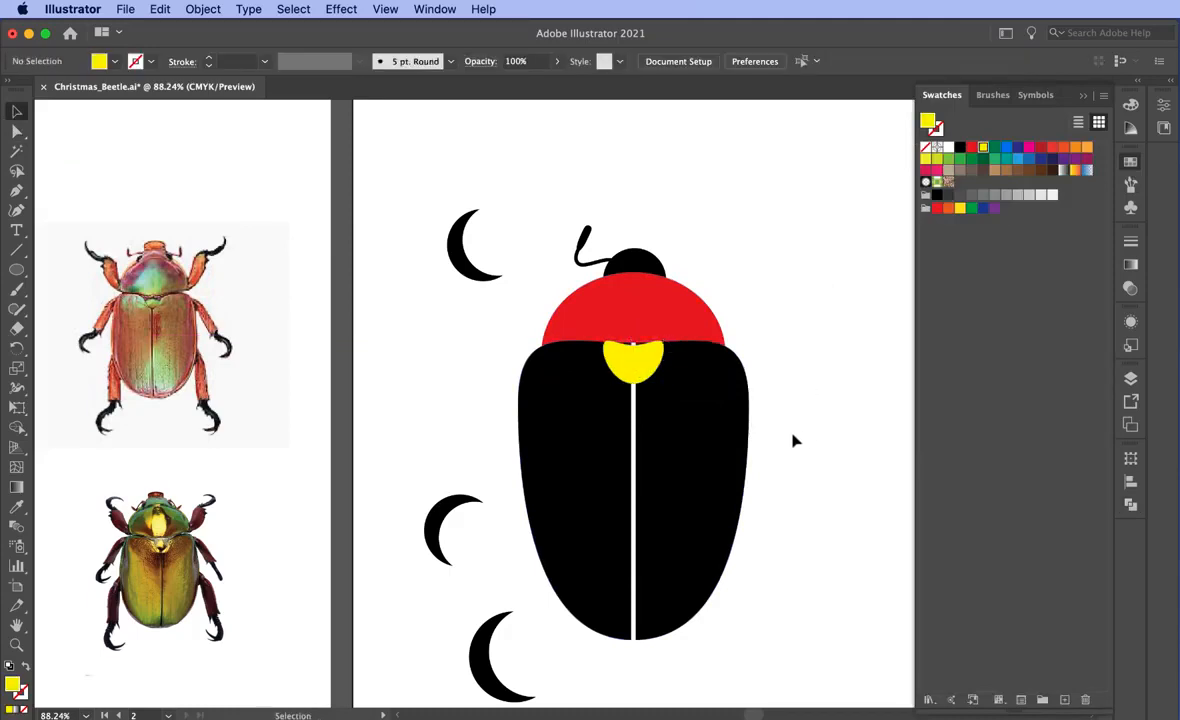
- Shorten the black wing case by raising its bottom edge
{"action": "left_click", "coordinate": [640, 600]}
{"action": "left_click_drag", "start_coordinate": [633, 640], "coordinate": [633, 615]}
{"action": "left_click", "coordinate": [535, 298]}
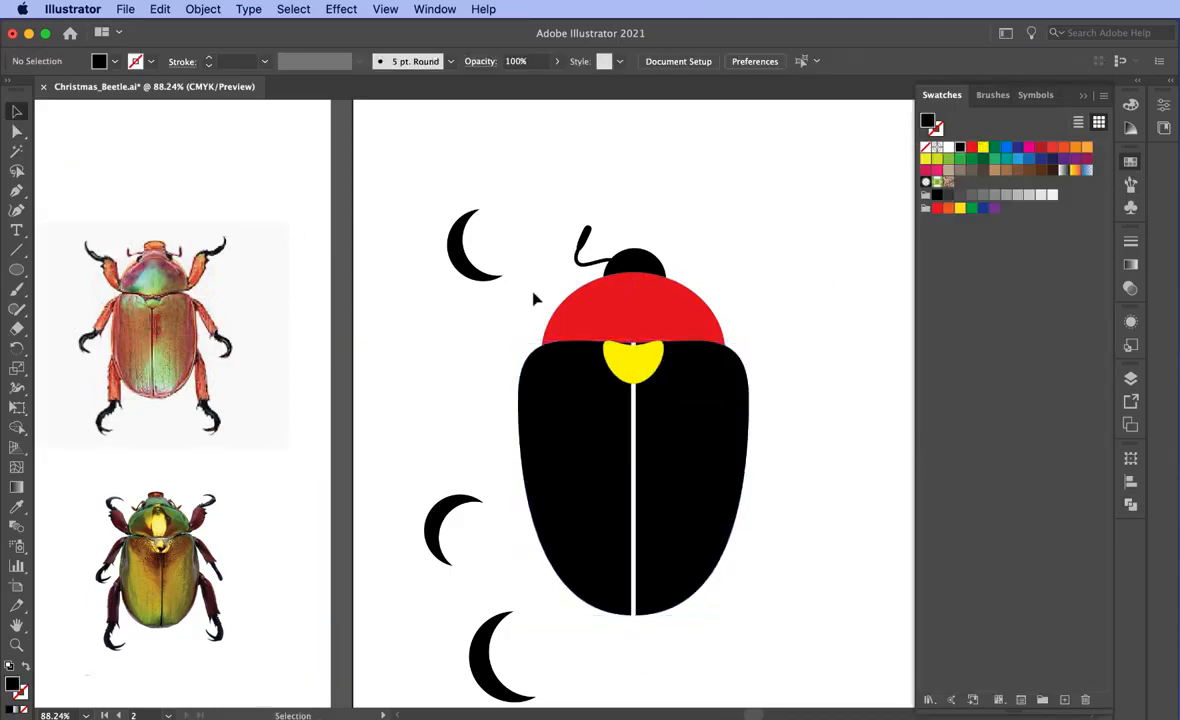
- Raise the yellow shape's top anchor to the wing case's upper edge and lower its two side anchors
{"action": "left_click", "coordinate": [16, 645]}
{"action": "left_click_drag", "start_coordinate": [591, 335], "coordinate": [594, 495]}
{"action": "left_click", "coordinate": [16, 131]}
{"action": "left_click", "coordinate": [513, 386]}
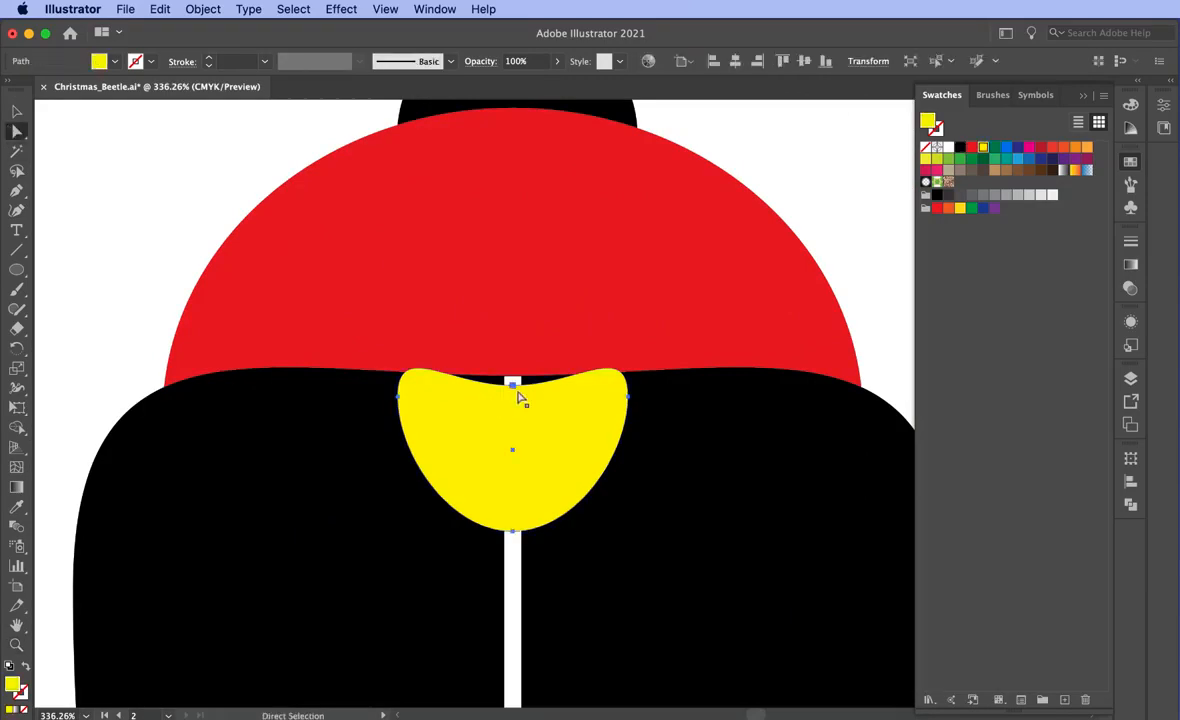
{"action": "left_click_drag", "start_coordinate": [513, 386], "coordinate": [513, 376]}
{"action": "left_click", "coordinate": [398, 397]}
{"action": "left_click", "coordinate": [628, 397], "text": "shift"}
{"action": "left_click_drag", "start_coordinate": [628, 397], "coordinate": [629, 416]}
- Pull the yellow shape's bottom anchor down and shorten both of its handles to taper the lower end
{"action": "left_click_drag", "start_coordinate": [512, 531], "coordinate": [513, 551]}
{"action": "left_click_drag", "start_coordinate": [447, 551], "coordinate": [466, 551]}
{"action": "left_click_drag", "start_coordinate": [578, 551], "coordinate": [558, 551]}
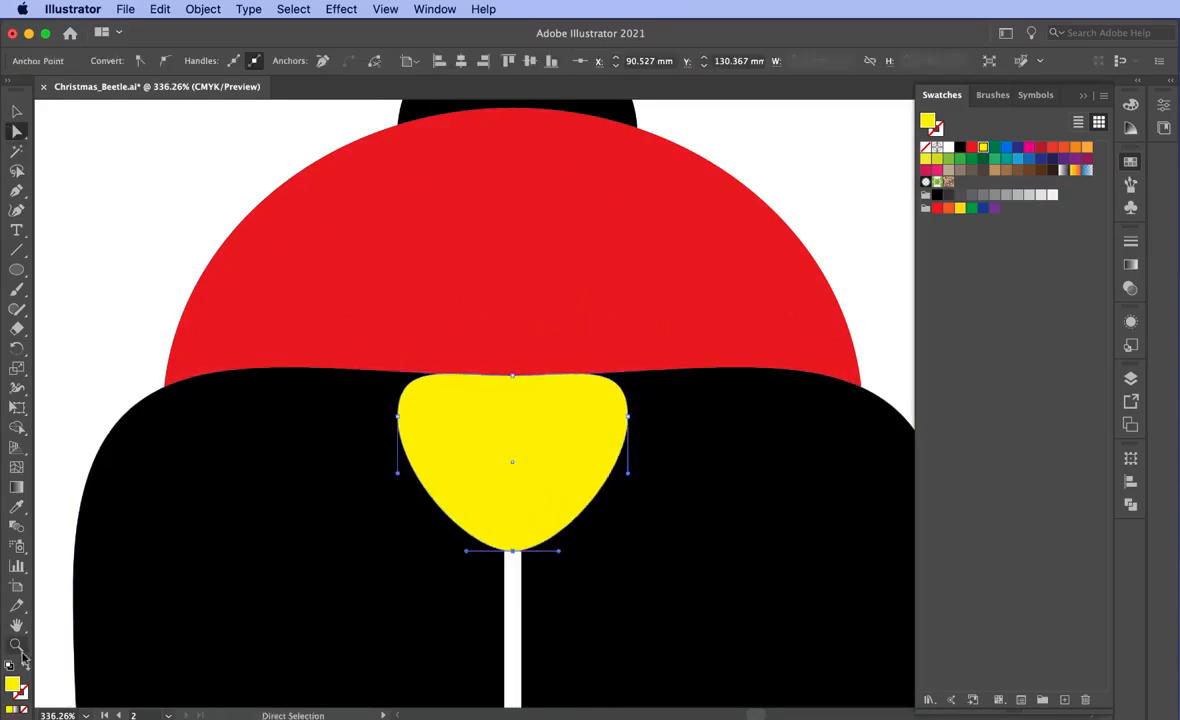
- Fill the yellow shape at the top of the wing case with red
{"action": "left_click", "coordinate": [18, 648]}
{"action": "left_click_drag", "start_coordinate": [537, 616], "coordinate": [356, 314]}
{"action": "left_click", "coordinate": [971, 147]}
- Draw a curved red front leg segment with the Pen tool, joining the upper claw to the red thorax
{"action": "left_click_drag", "start_coordinate": [113, 683], "coordinate": [22, 683]}
{"action": "left_click_drag", "start_coordinate": [271, 597], "coordinate": [562, 374]}
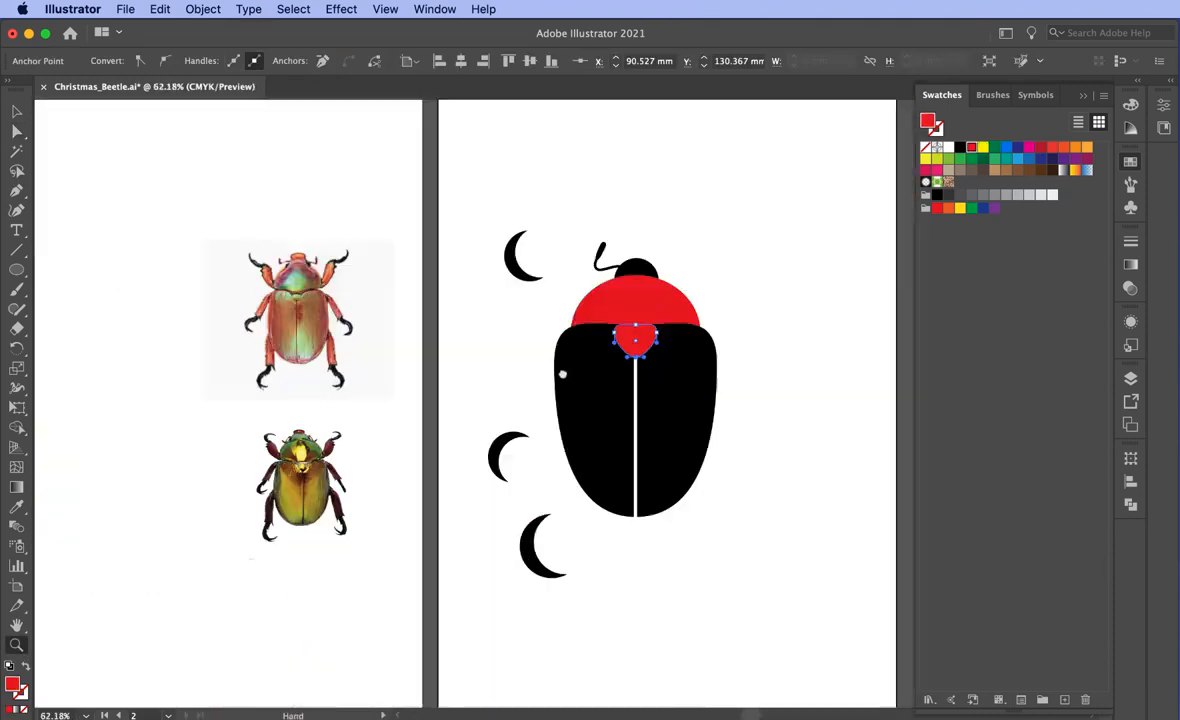
{"action": "left_click_drag", "start_coordinate": [641, 392], "coordinate": [651, 440]}
{"action": "key", "text": "p"}
{"action": "left_click", "coordinate": [487, 218]}
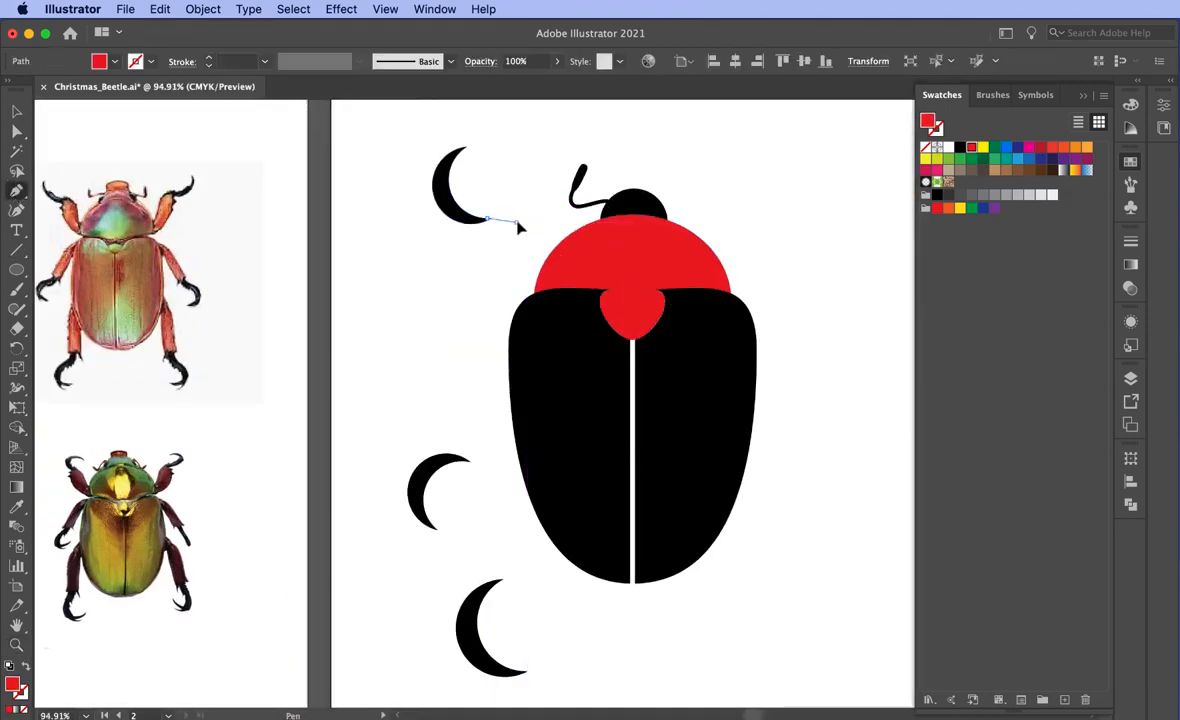
{"action": "left_click_drag", "start_coordinate": [523, 257], "coordinate": [540, 290]}
{"action": "left_click", "coordinate": [537, 283]}
{"action": "left_click_drag", "start_coordinate": [487, 218], "coordinate": [481, 159]}
{"action": "key", "text": "v"}
{"action": "left_click", "coordinate": [379, 298]}
- Duplicate the front leg segment, rotate the copy and place it between the middle claw and the wing case
{"action": "left_click_drag", "start_coordinate": [503, 243], "coordinate": [427, 440]}
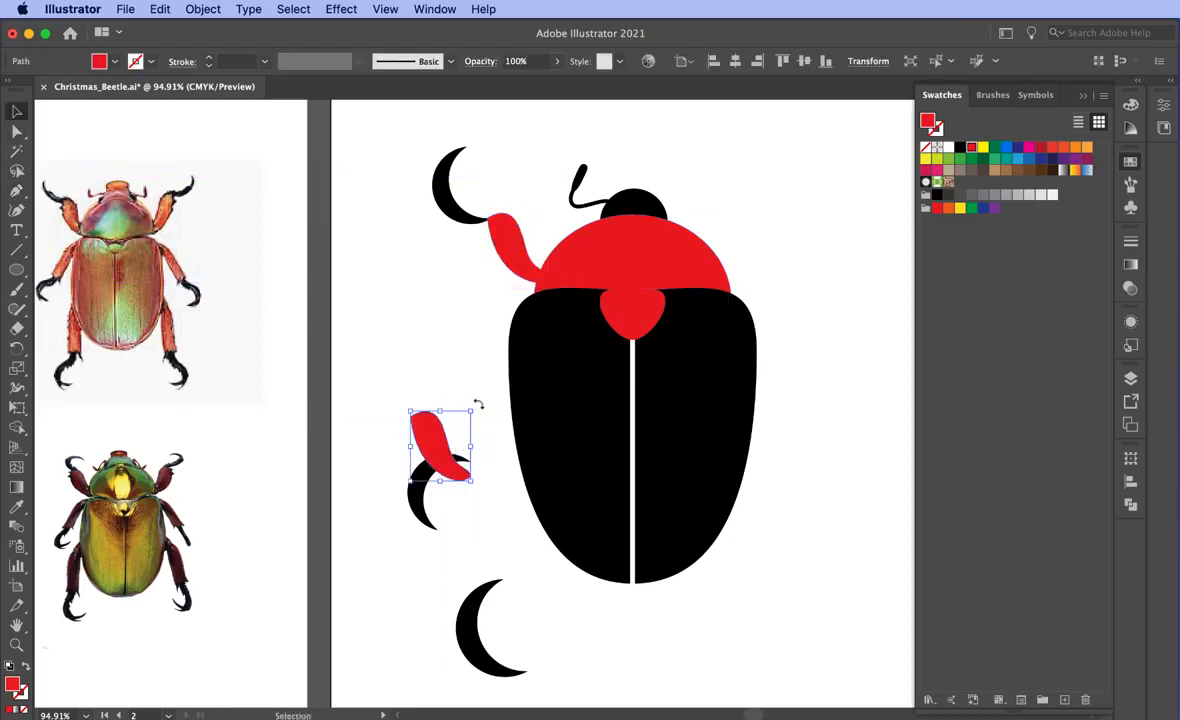
{"action": "left_click_drag", "start_coordinate": [477, 405], "coordinate": [397, 412]}
{"action": "left_click_drag", "start_coordinate": [433, 452], "coordinate": [511, 416]}
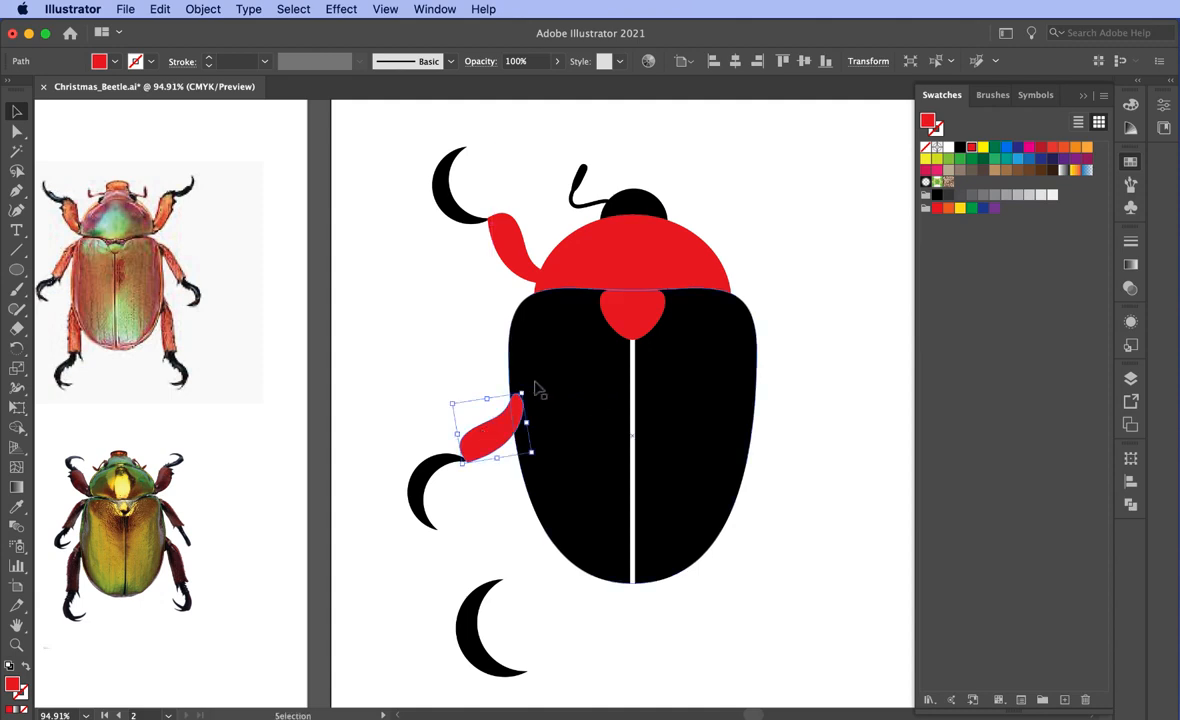
{"action": "left_click", "coordinate": [487, 570]}
- Adjust the size and position of the middle claw and its red leg segment so they join up
{"action": "left_click_drag", "start_coordinate": [438, 457], "coordinate": [436, 467]}
{"action": "left_click_drag", "start_coordinate": [434, 557], "coordinate": [432, 539]}
{"action": "left_click_drag", "start_coordinate": [488, 440], "coordinate": [478, 448]}
{"action": "left_click_drag", "start_coordinate": [520, 400], "coordinate": [526, 390]}
{"action": "left_click", "coordinate": [493, 277]}
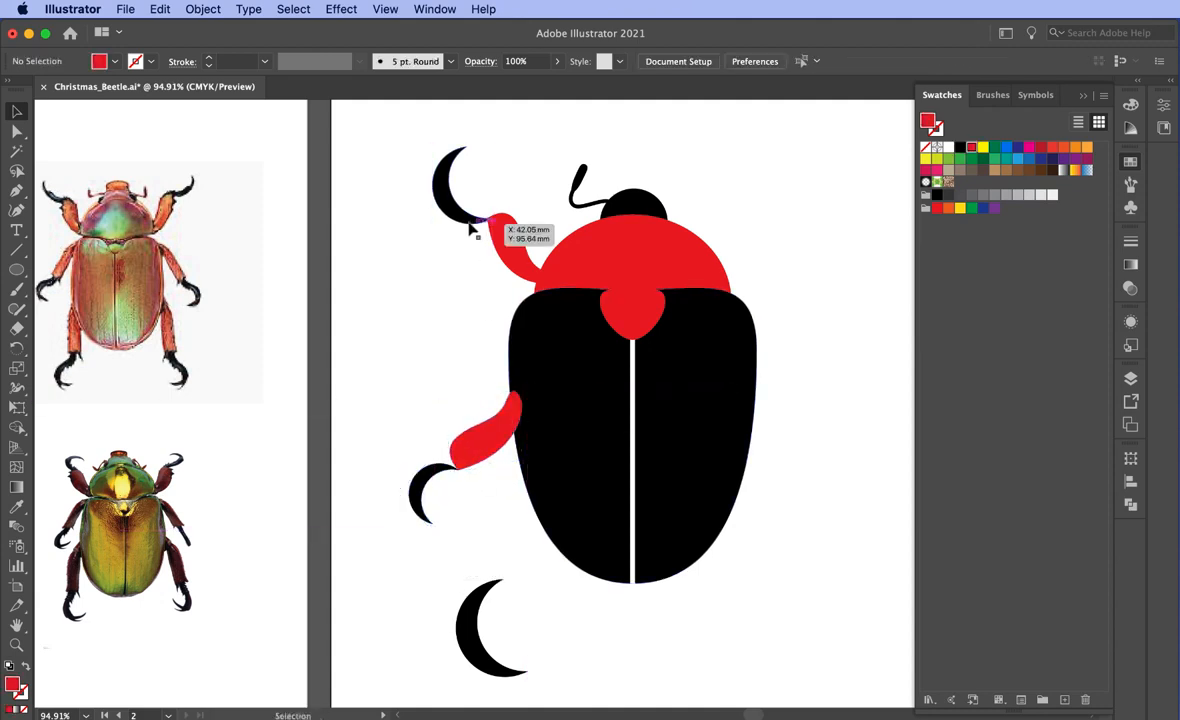
{"action": "left_click", "coordinate": [428, 482]}
{"action": "left_click_drag", "start_coordinate": [431, 525], "coordinate": [428, 542]}
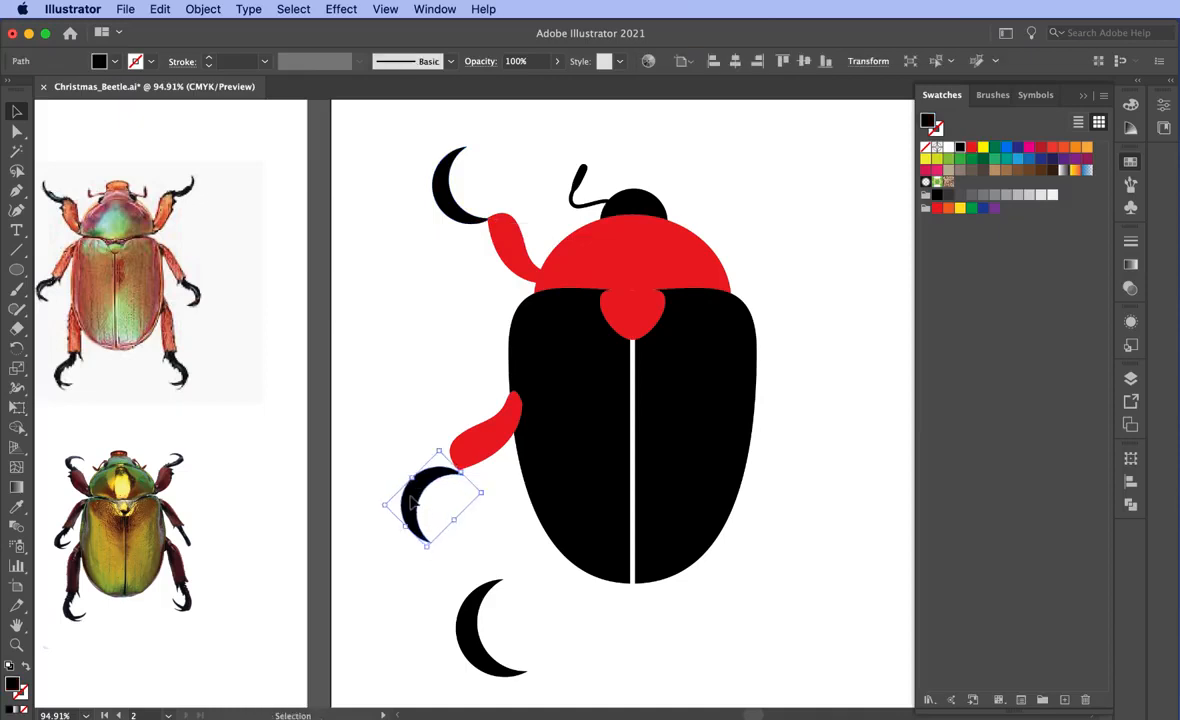
{"action": "left_click_drag", "start_coordinate": [410, 500], "coordinate": [410, 490]}
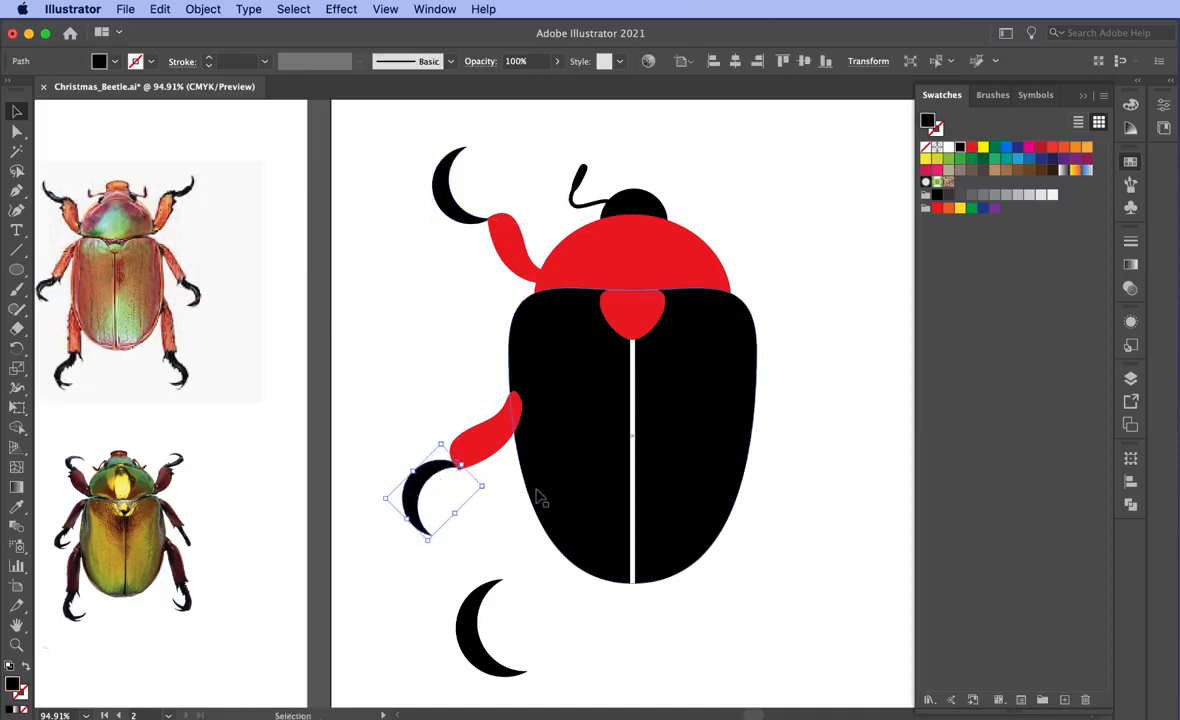
- Move the middle leg's claw and red segment together up along the wing case and rotate them slightly
{"action": "left_click", "coordinate": [478, 460], "text": "shift"}
{"action": "left_click_drag", "start_coordinate": [476, 459], "coordinate": [491, 386]}
{"action": "left_click_drag", "start_coordinate": [536, 321], "coordinate": [531, 311]}
- Duplicate the middle leg's red segment below it for the hind leg, and enlarge and rotate the copy
{"action": "left_click_drag", "start_coordinate": [491, 375], "coordinate": [481, 478]}
{"action": "left_click", "coordinate": [437, 337]}
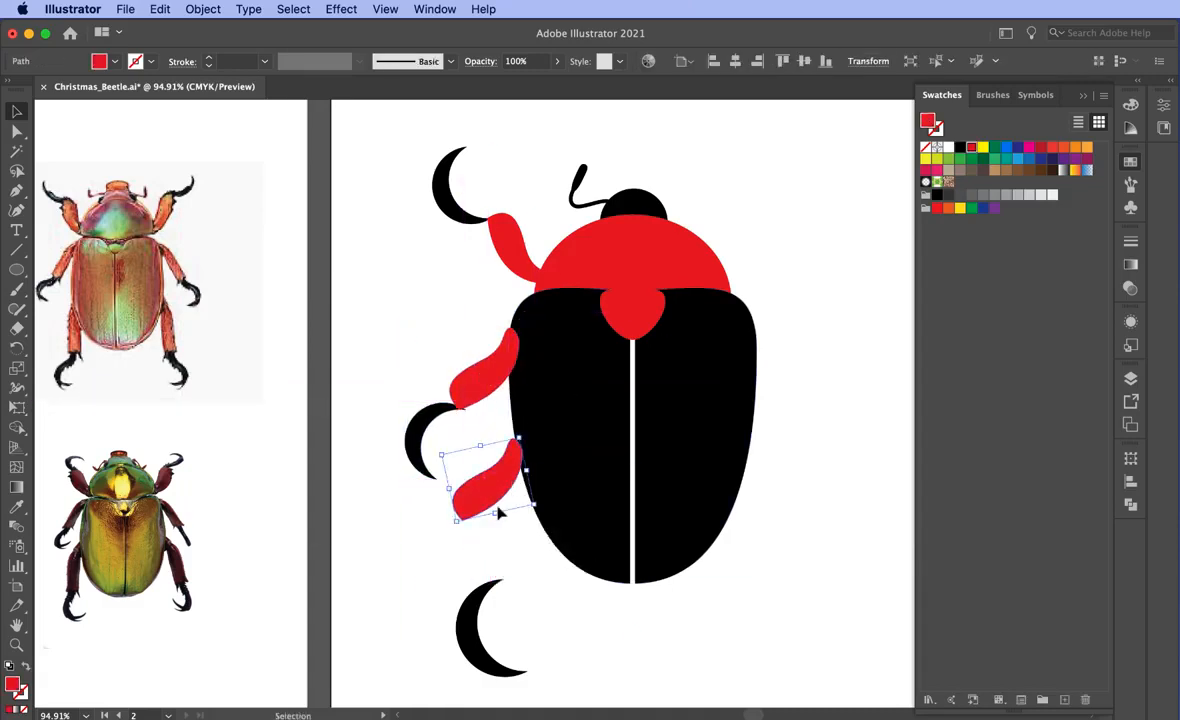
{"action": "left_click_drag", "start_coordinate": [527, 413], "coordinate": [508, 404]}
{"action": "left_click_drag", "start_coordinate": [473, 529], "coordinate": [476, 576]}
{"action": "left_click_drag", "start_coordinate": [505, 418], "coordinate": [578, 490]}
{"action": "left_click", "coordinate": [531, 603]}
{"action": "left_click", "coordinate": [490, 515]}
- Reset the hind leg segment's bounding box and reduce the segment's height to make it slimmer
{"action": "left_click", "coordinate": [202, 9]}
{"action": "mouse_move", "coordinate": [270, 34]}
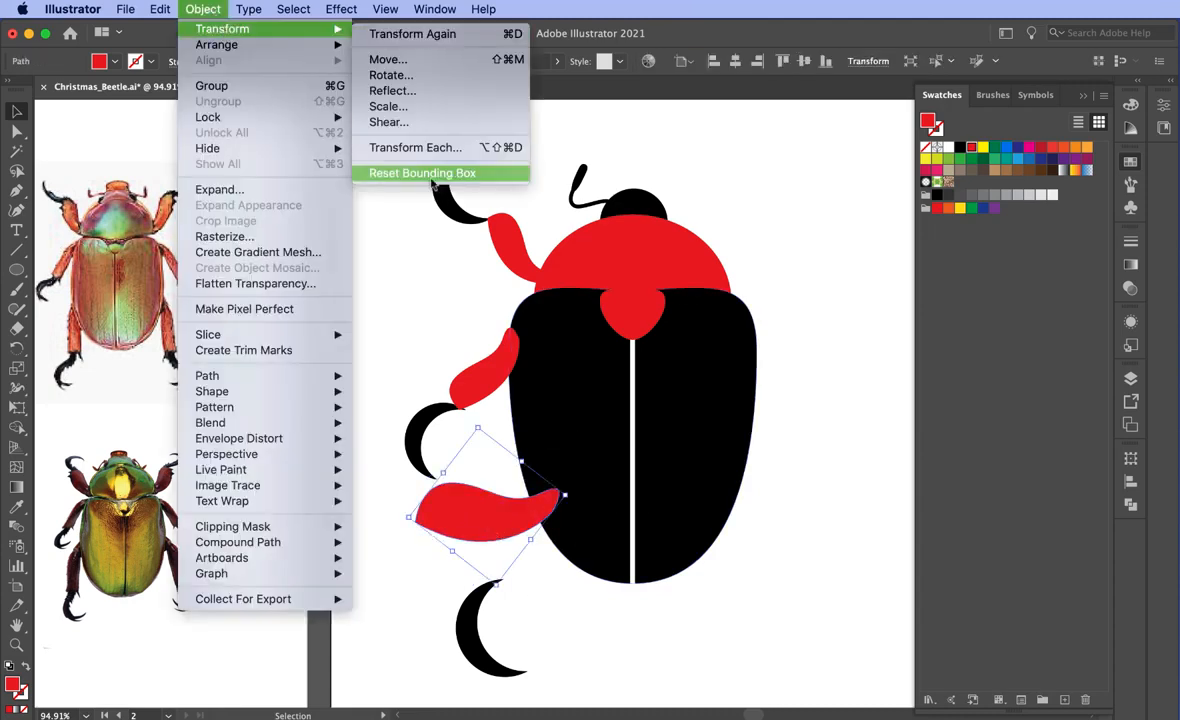
{"action": "left_click", "coordinate": [402, 166]}
{"action": "left_click_drag", "start_coordinate": [487, 541], "coordinate": [489, 523]}
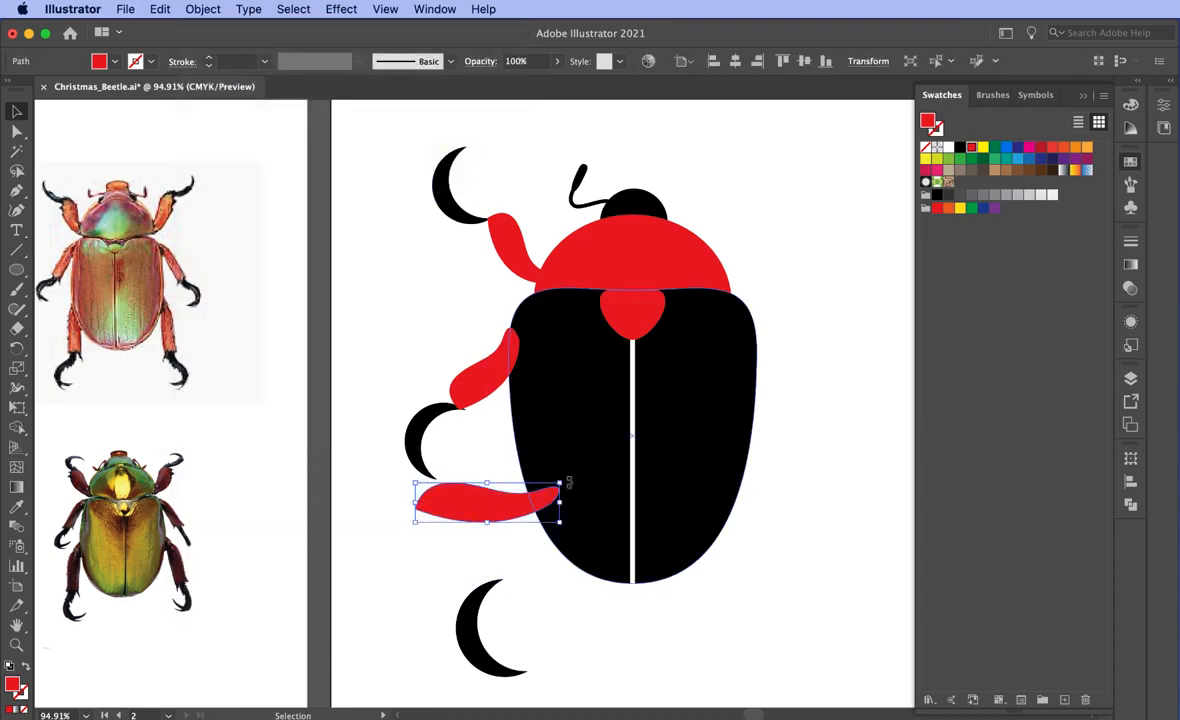
- Rotate the hind leg's red segment against the wing case, and join the hind claw to its lower end, slightly rotated and enlarged
{"action": "left_click_drag", "start_coordinate": [568, 483], "coordinate": [513, 423]}
{"action": "left_click_drag", "start_coordinate": [473, 533], "coordinate": [484, 549]}
{"action": "left_click", "coordinate": [490, 615]}
{"action": "left_click_drag", "start_coordinate": [466, 644], "coordinate": [461, 608]}
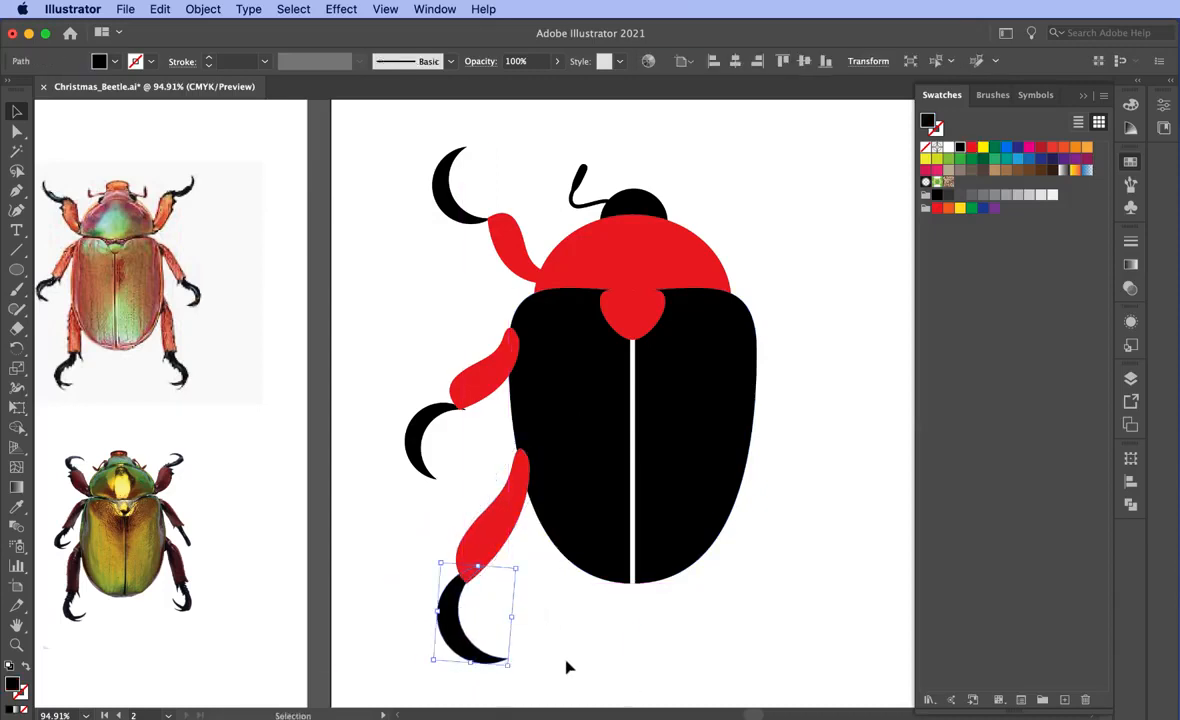
{"action": "left_click_drag", "start_coordinate": [507, 663], "coordinate": [513, 674]}
{"action": "left_click", "coordinate": [627, 655]}
- Shift the middle and front claws slightly inward so they overlap the ends of their red leg segments
{"action": "left_click_drag", "start_coordinate": [445, 413], "coordinate": [457, 411]}
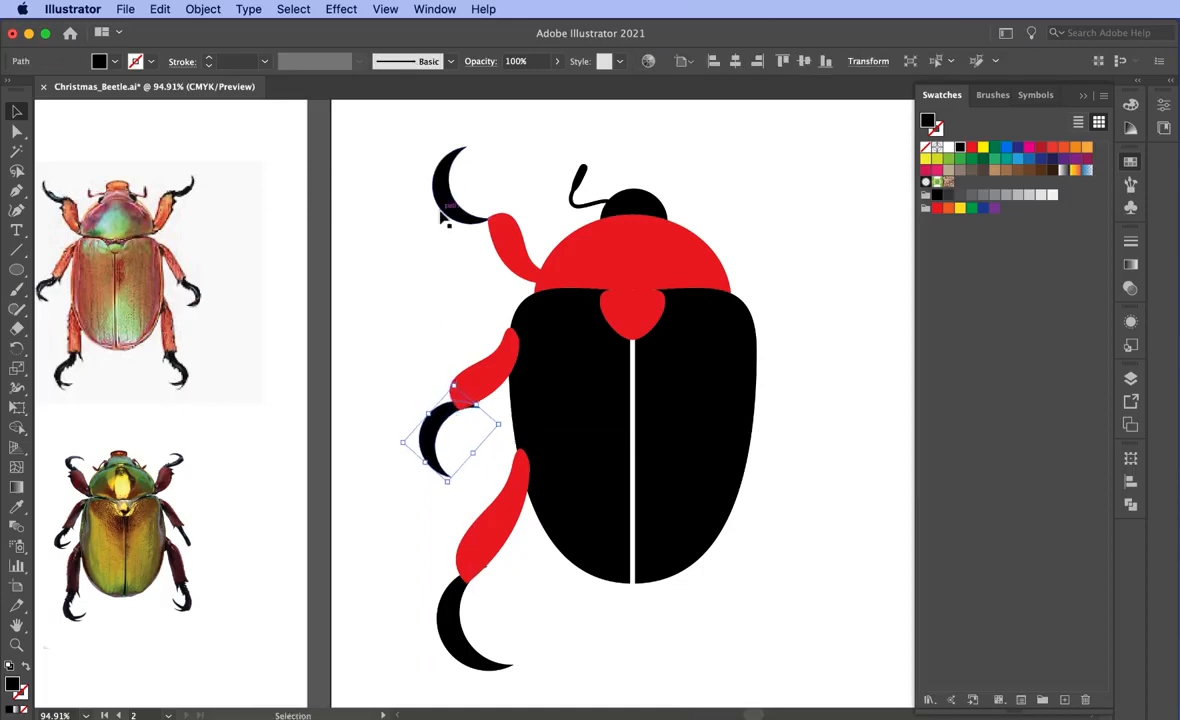
{"action": "left_click_drag", "start_coordinate": [455, 212], "coordinate": [464, 212]}
{"action": "left_click", "coordinate": [531, 212]}
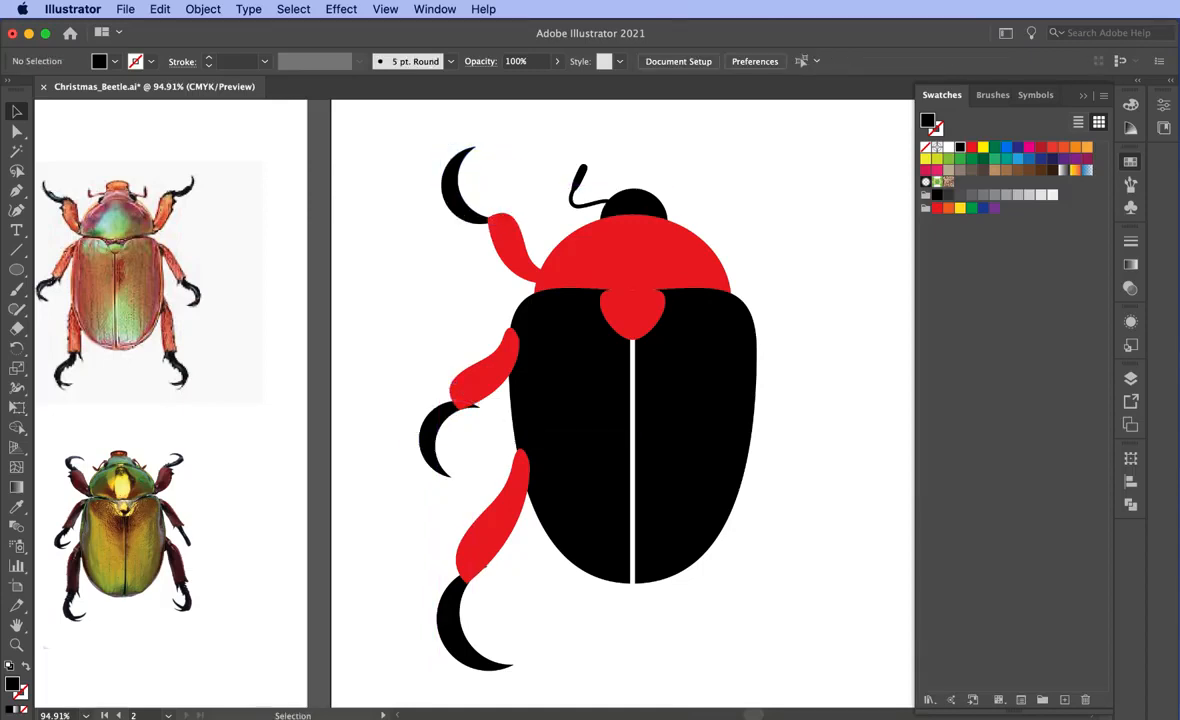
- Nudge the middle claw up under its red segment and erase the claw tip that pokes out beyond the joint
{"action": "left_click_drag", "start_coordinate": [464, 431], "coordinate": [560, 396]}
{"action": "left_click", "coordinate": [16, 645]}
{"action": "left_click", "coordinate": [16, 111]}
{"action": "left_click", "coordinate": [280, 320]}
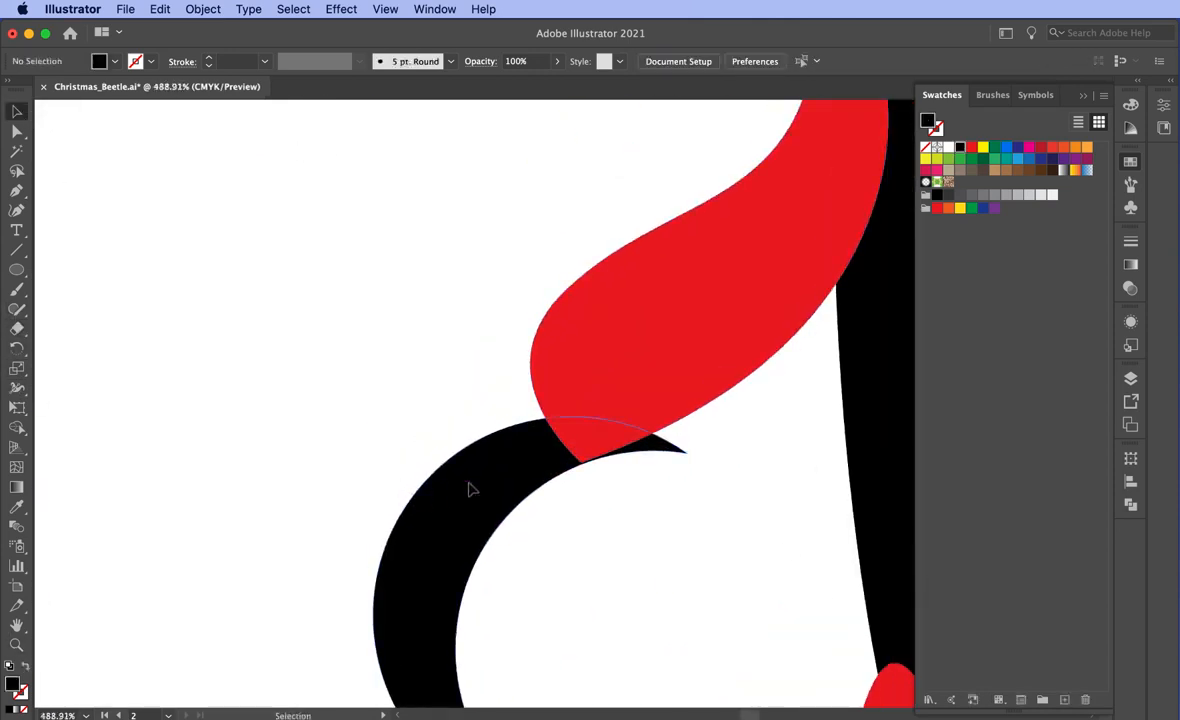
{"action": "mouse_move", "coordinate": [511, 508]}
{"action": "left_mouse_down"}
{"action": "mouse_move", "coordinate": [520, 503]}
{"action": "mouse_move", "coordinate": [474, 503]}
{"action": "left_mouse_up"}
{"action": "key", "text": "Down"}
{"action": "key", "text": "Up"}
{"action": "key", "text": "Up"}
{"action": "key", "text": "shift+e"}
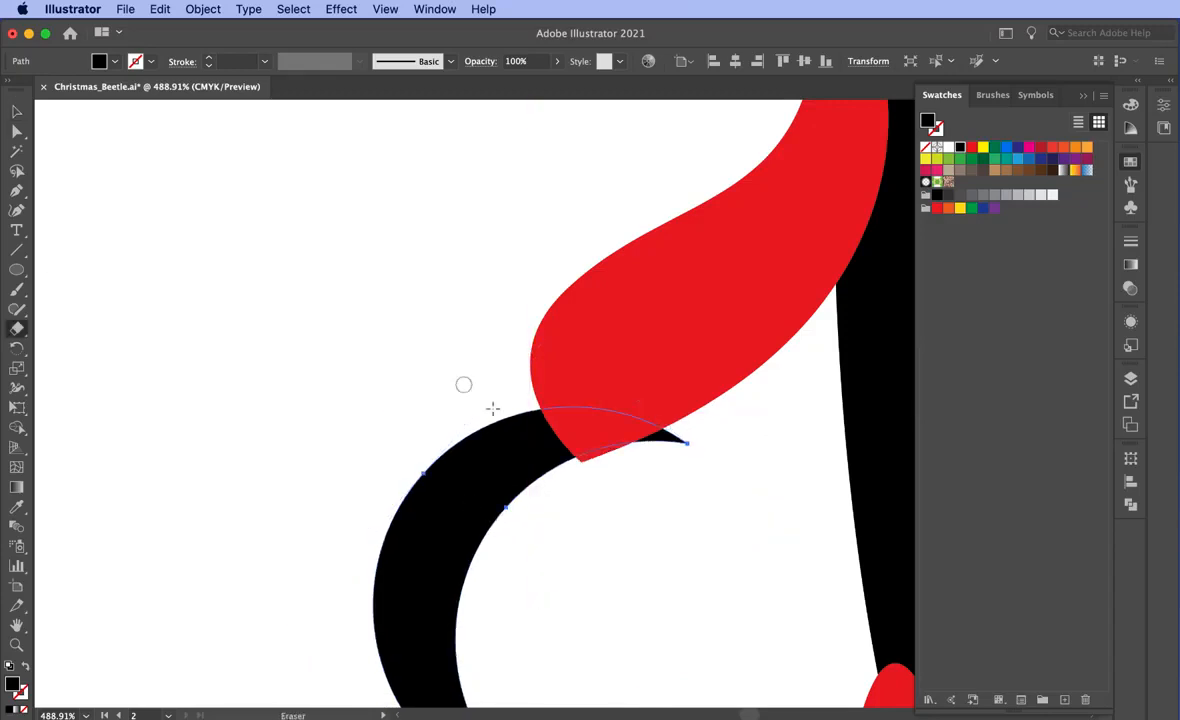
{"action": "mouse_move", "coordinate": [611, 423]}
{"action": "left_mouse_down"}
{"action": "mouse_move", "coordinate": [691, 422]}
{"action": "mouse_move", "coordinate": [630, 450]}
{"action": "left_mouse_up"}
{"action": "scroll", "coordinate": [716, 412], "scroll_direction": "down", "scroll_amount": 5}
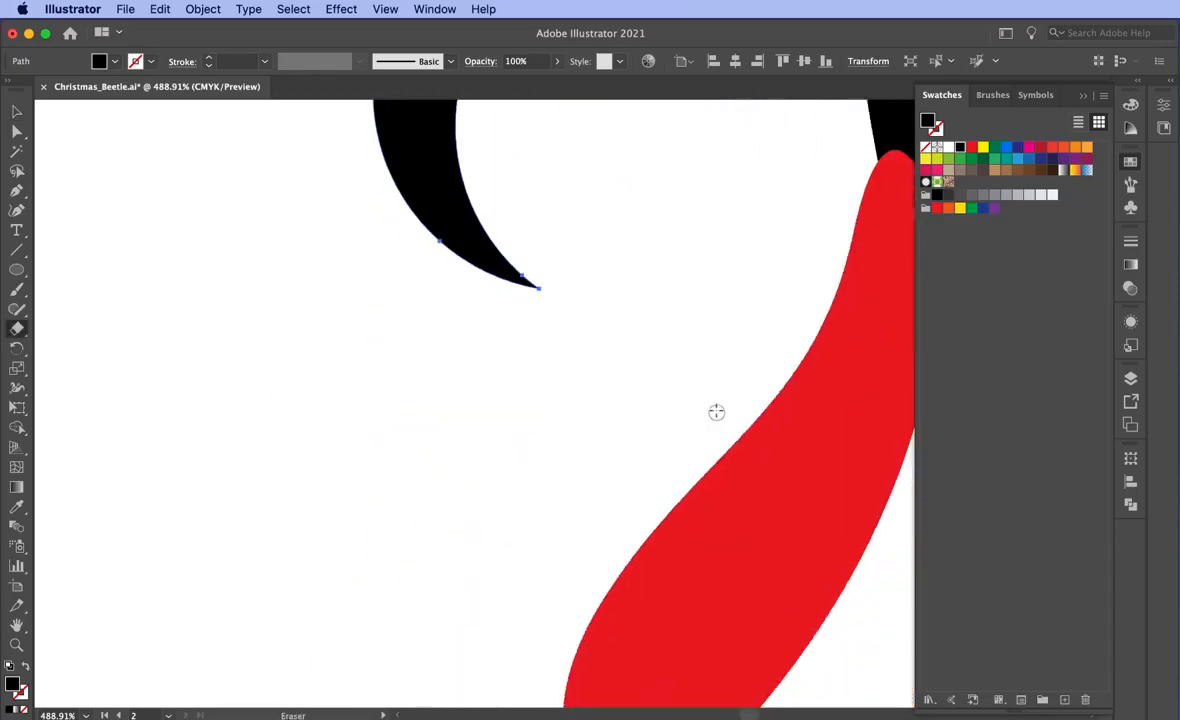
{"action": "scroll", "coordinate": [716, 412], "scroll_direction": "down", "scroll_amount": 5}
{"action": "key", "text": "super+0"}
{"action": "key", "text": "v"}
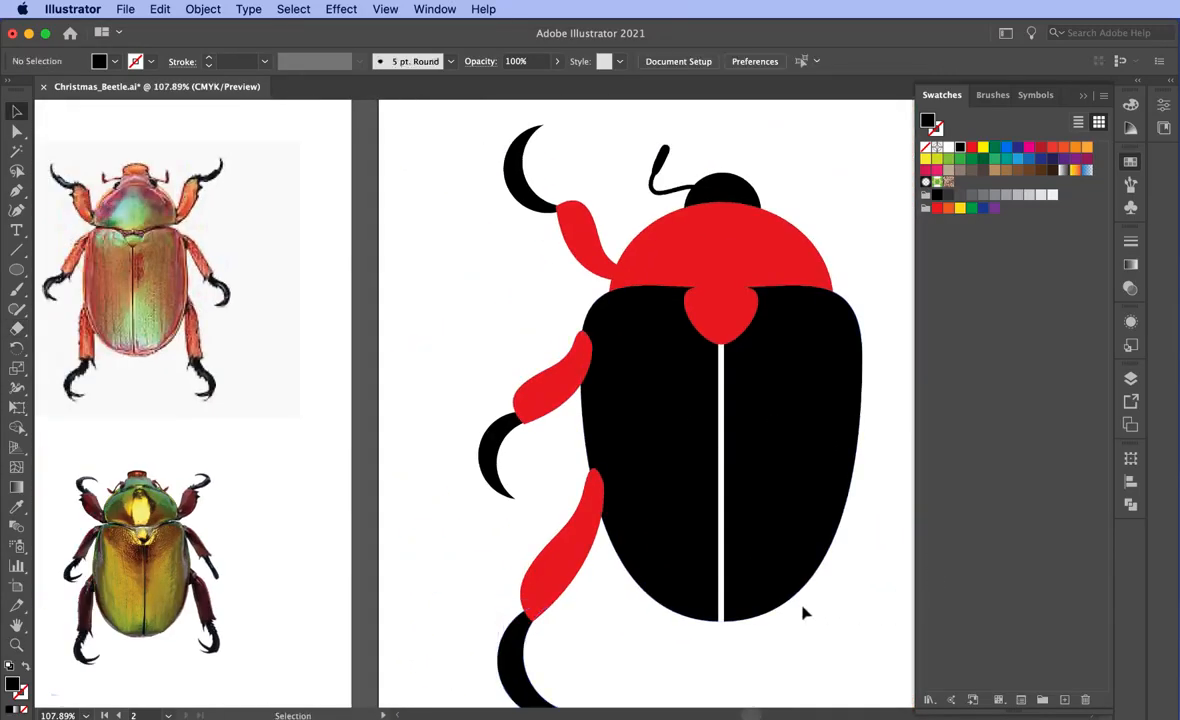
- Cut the head, thorax, wing case, shield, centre line and antenna and paste them in front of the legs
{"action": "left_click_drag", "start_coordinate": [856, 635], "coordinate": [732, 593]}
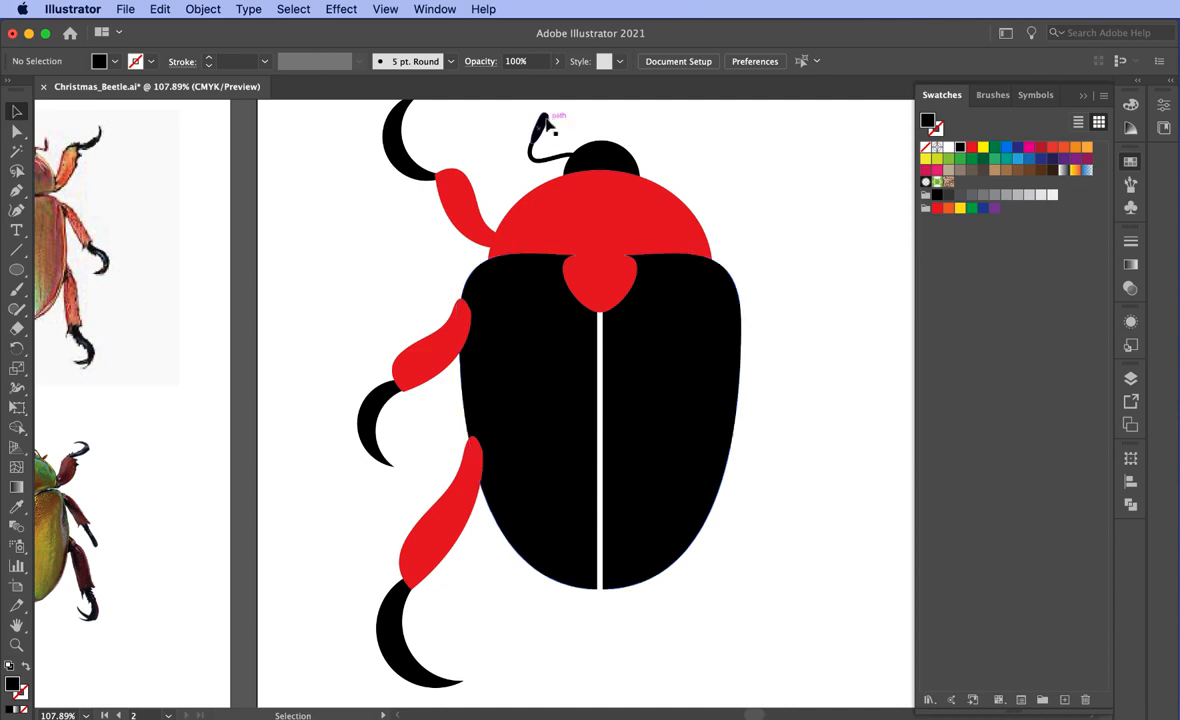
{"action": "left_click_drag", "start_coordinate": [528, 118], "coordinate": [706, 385]}
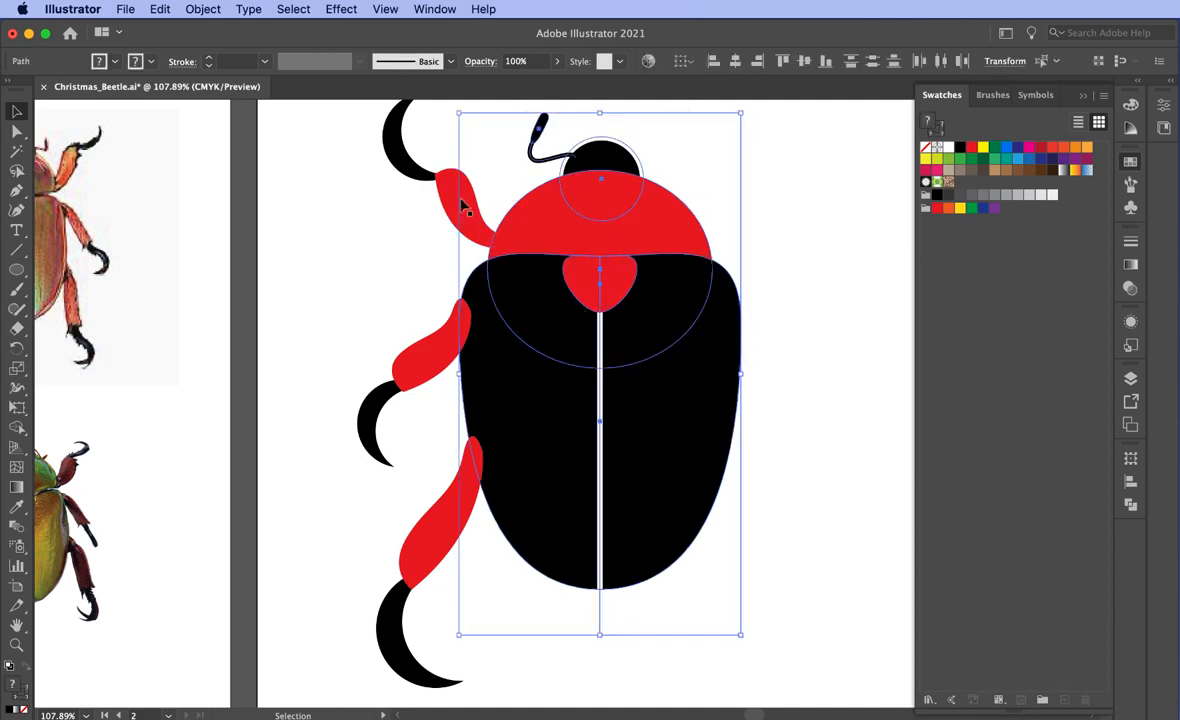
{"action": "key", "text": "a"}
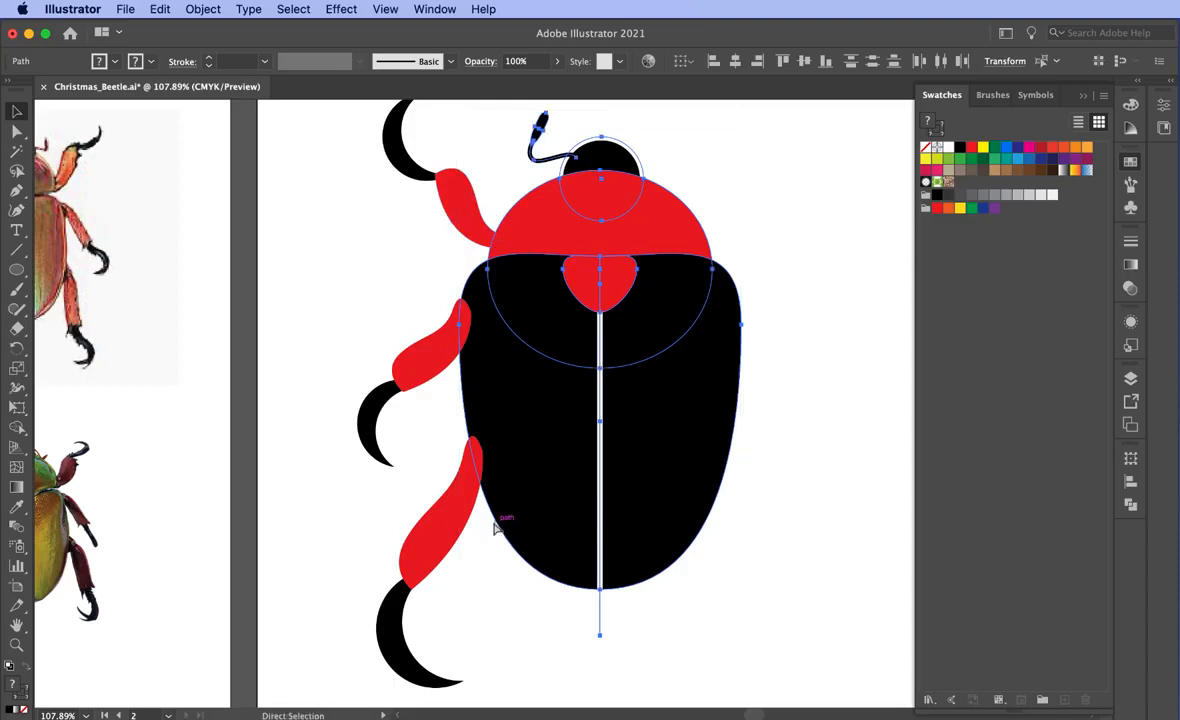
{"action": "key", "text": "super+x"}
{"action": "key", "text": "super+f"}
{"action": "left_click", "coordinate": [811, 381]}
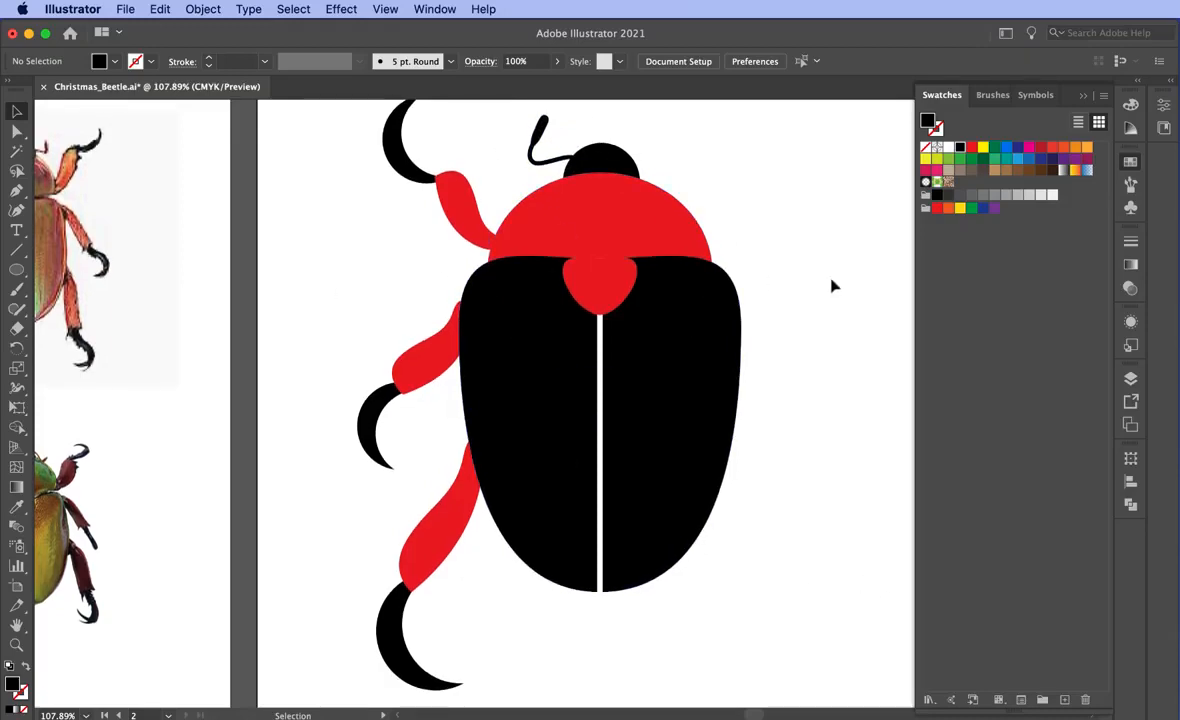
- Give the head, thorax, shield and wing case a white 5 pt stroke to separate the body parts
{"action": "left_click_drag", "start_coordinate": [772, 562], "coordinate": [561, 153]}
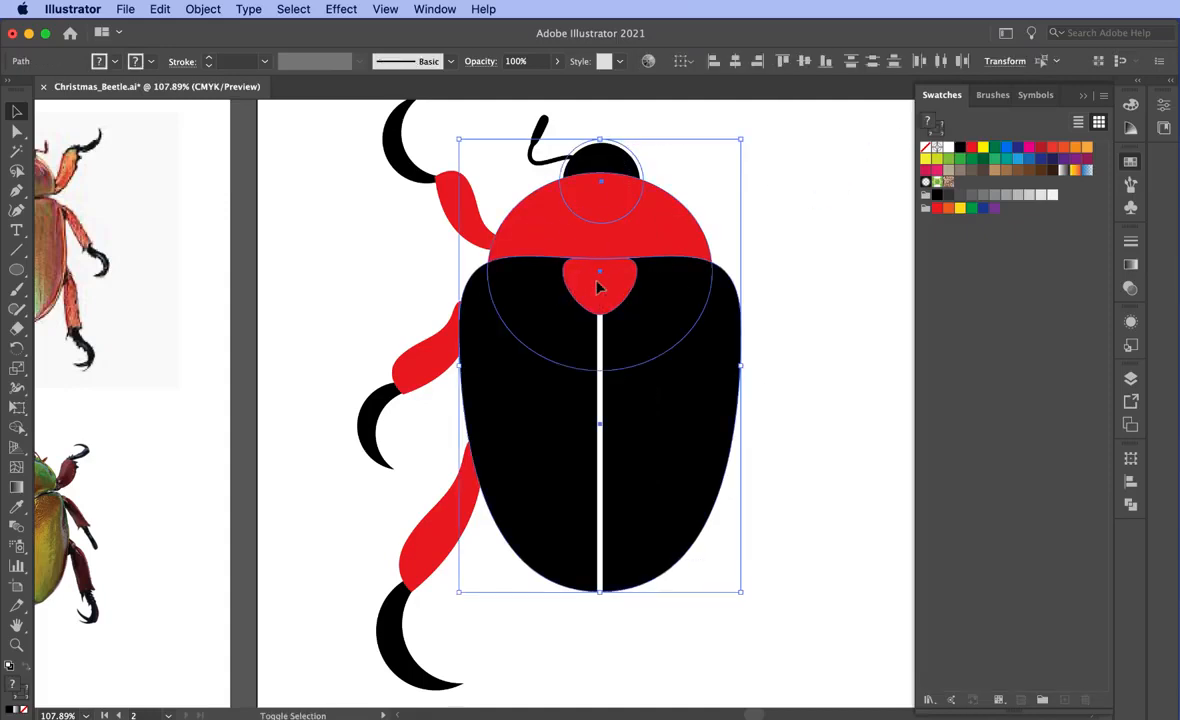
{"action": "left_click", "coordinate": [939, 131]}
{"action": "left_click", "coordinate": [949, 147]}
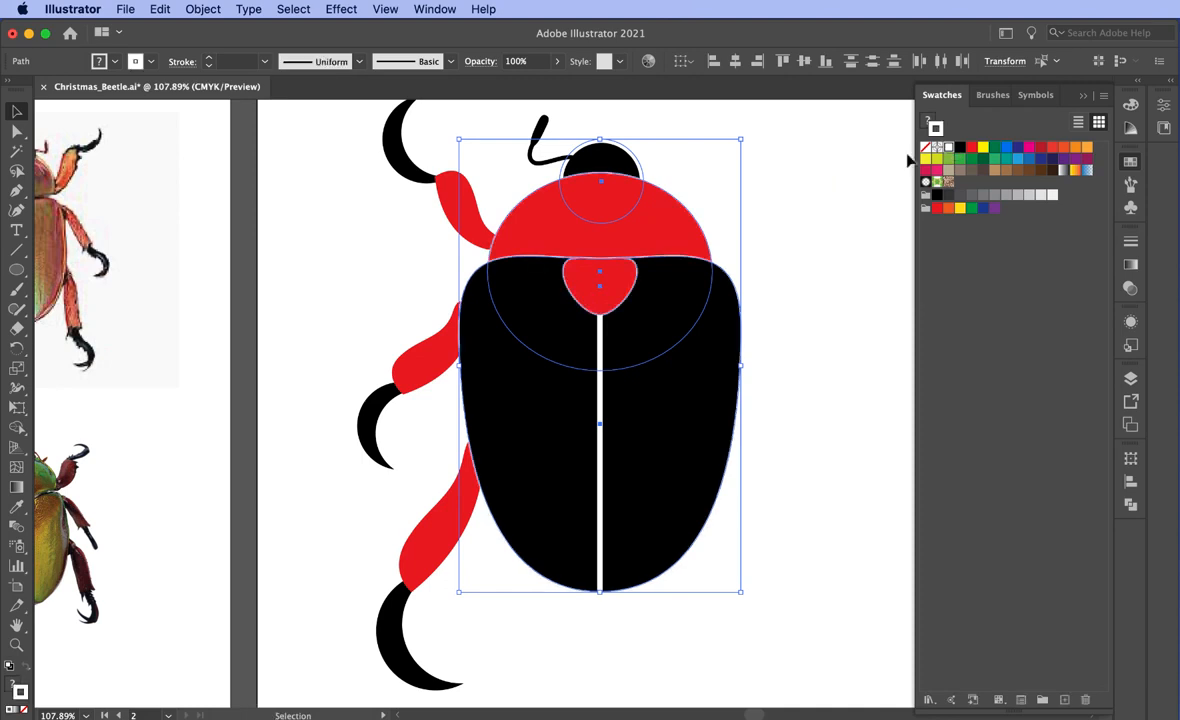
{"action": "left_click", "coordinate": [1131, 239]}
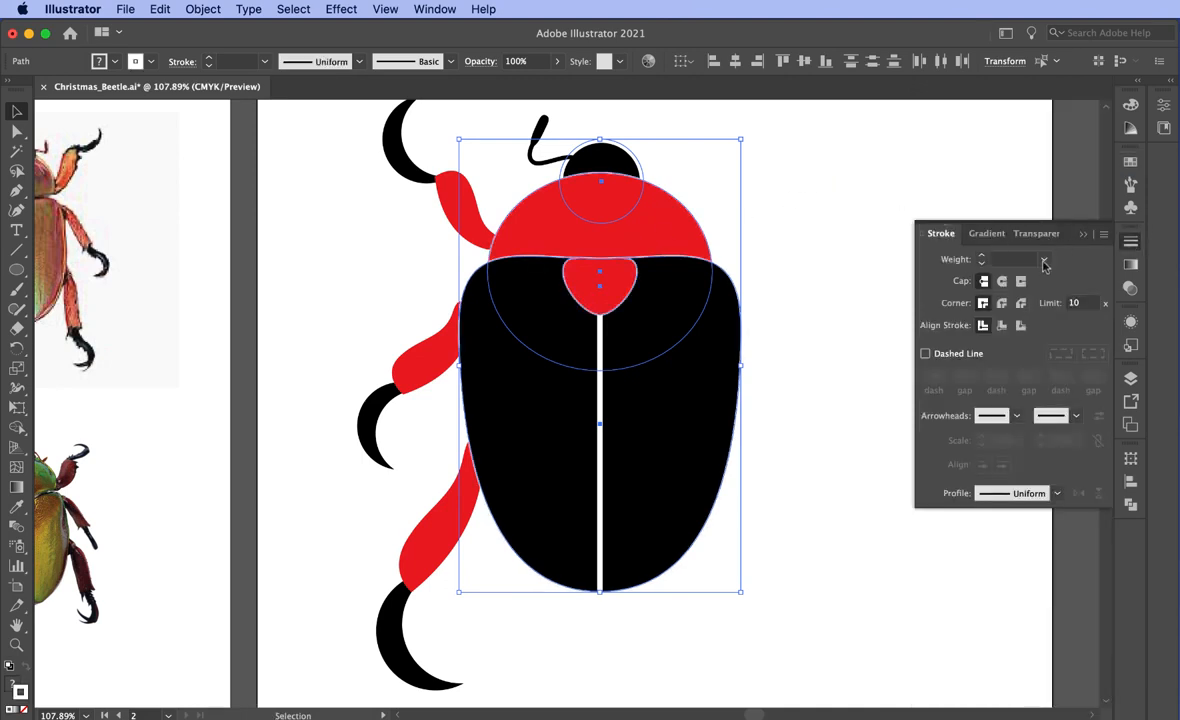
{"action": "left_click", "coordinate": [981, 256]}
{"action": "left_click", "coordinate": [981, 256]}
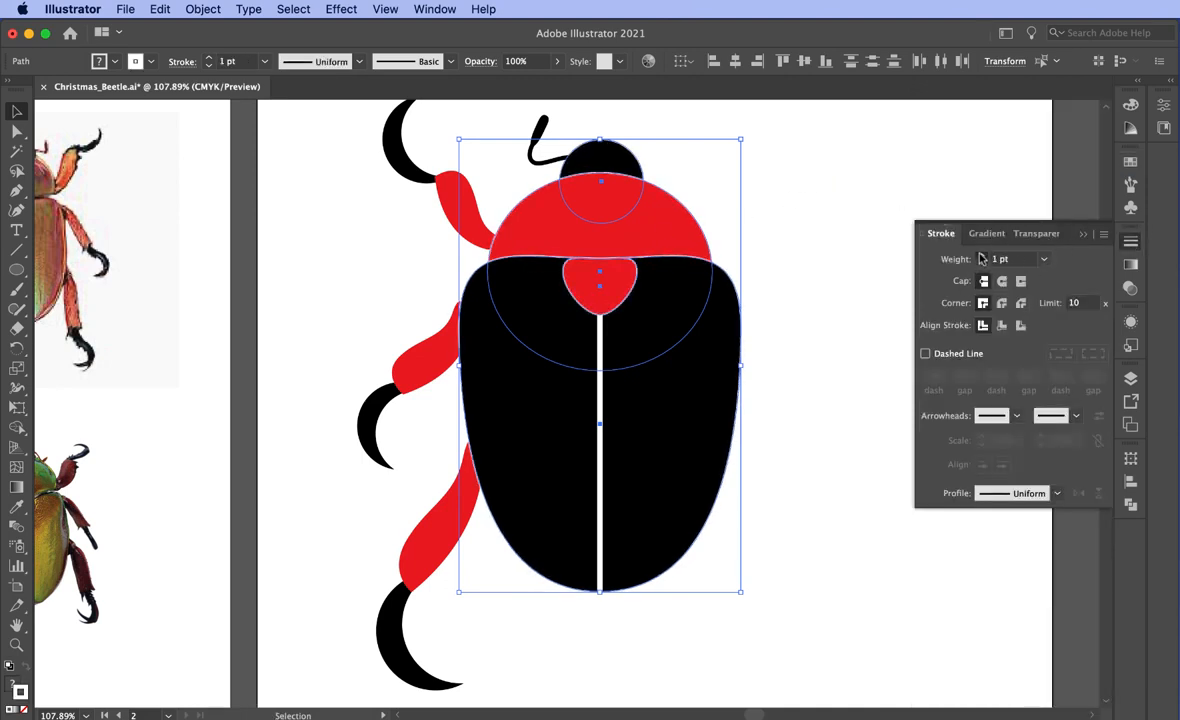
{"action": "left_click", "coordinate": [981, 256]}
{"action": "left_click", "coordinate": [981, 256]}
{"action": "left_click", "coordinate": [981, 256]}
{"action": "left_click", "coordinate": [822, 179]}
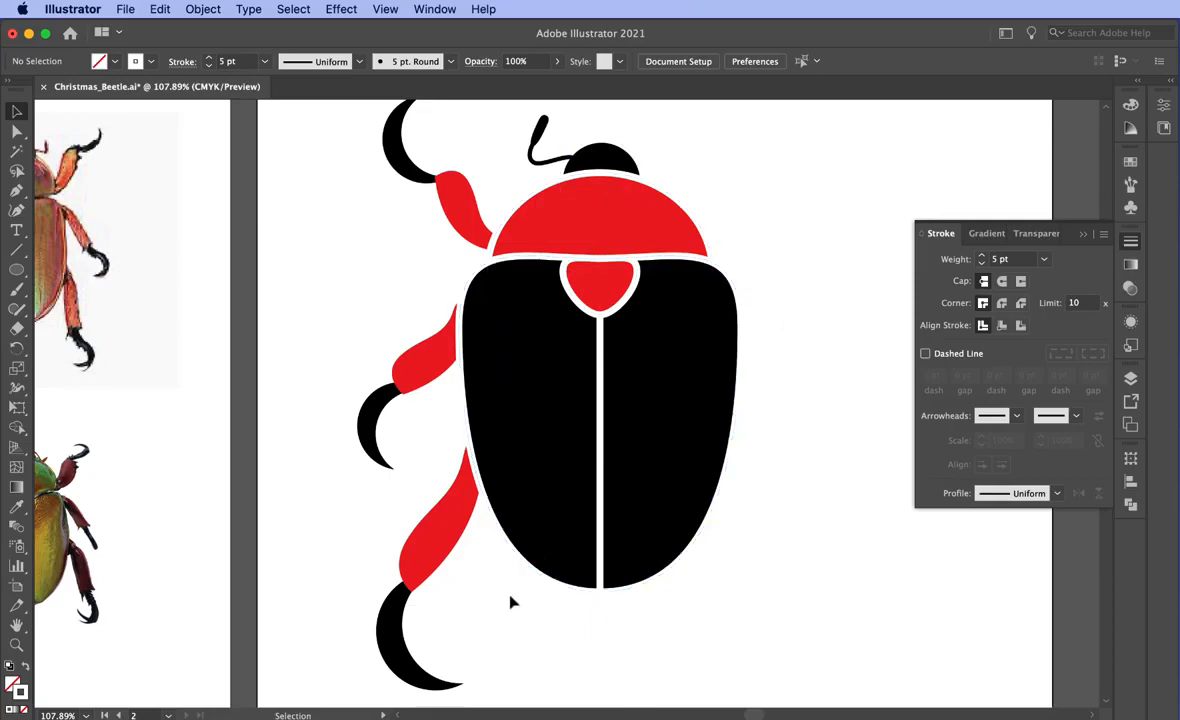
- Select the three legs with their claws and the antenna, and create a copy reflected across the vertical axis
{"action": "left_click_drag", "start_coordinate": [342, 130], "coordinate": [456, 640]}
{"action": "left_click_drag", "start_coordinate": [493, 104], "coordinate": [543, 174]}
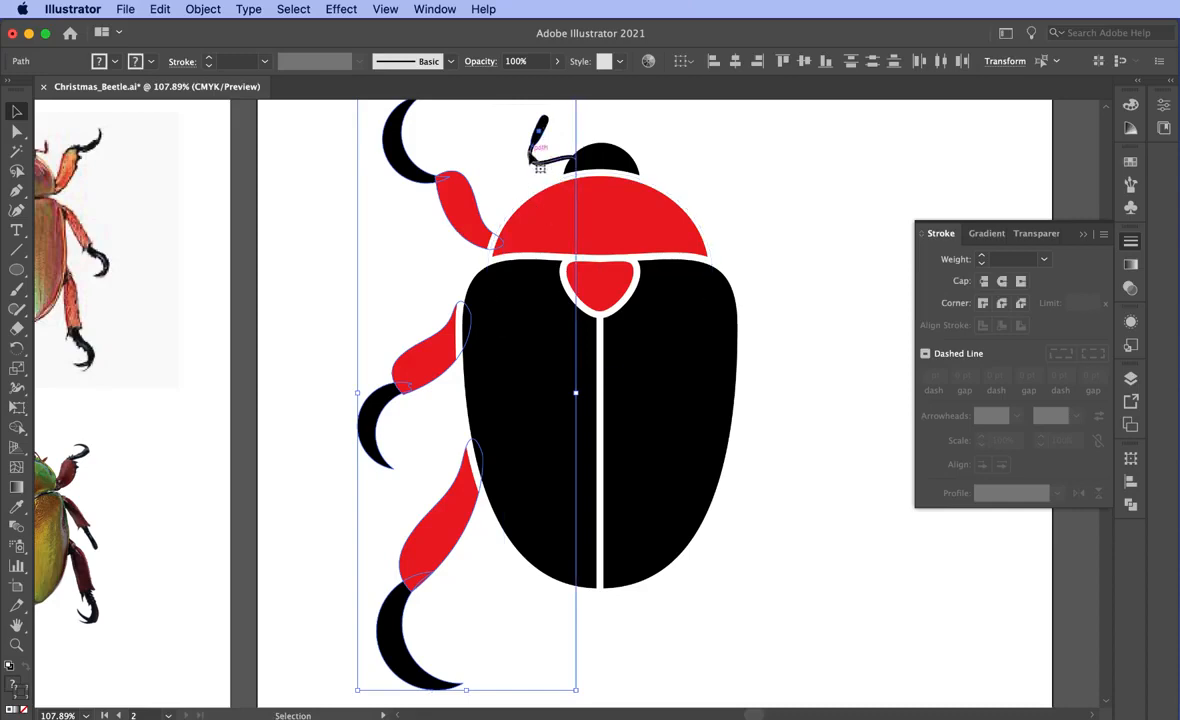
{"action": "right_click", "coordinate": [531, 152]}
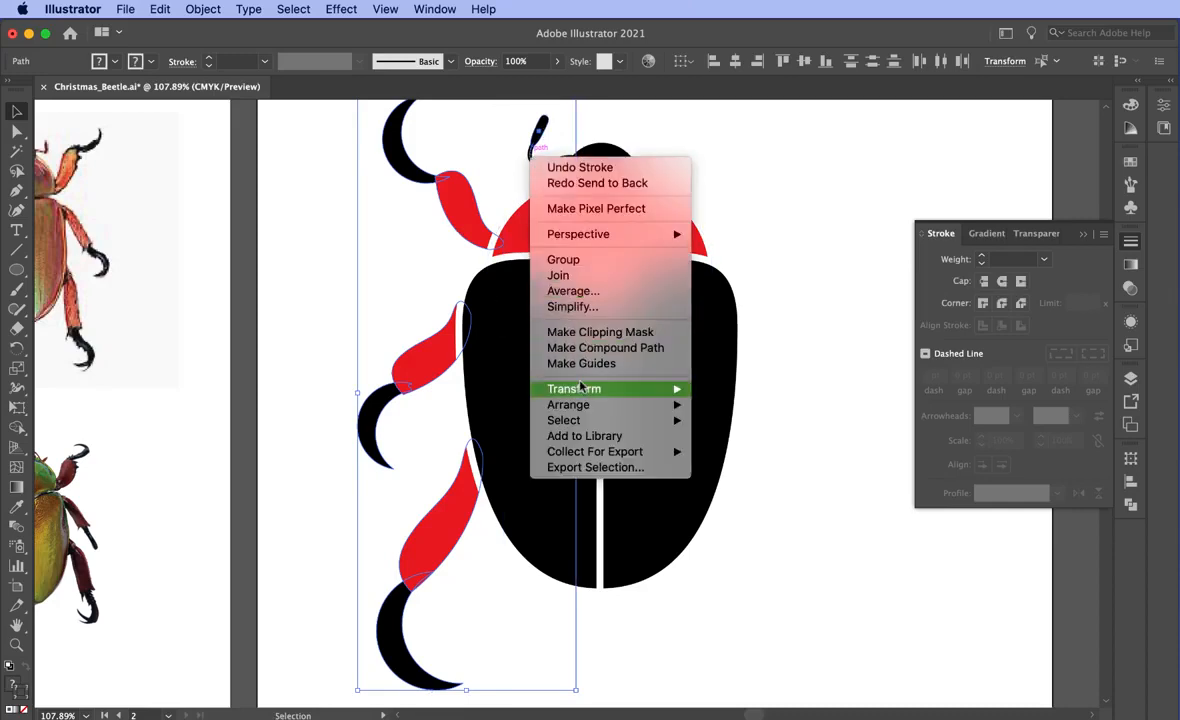
{"action": "mouse_move", "coordinate": [620, 389]}
{"action": "left_click", "coordinate": [772, 446]}
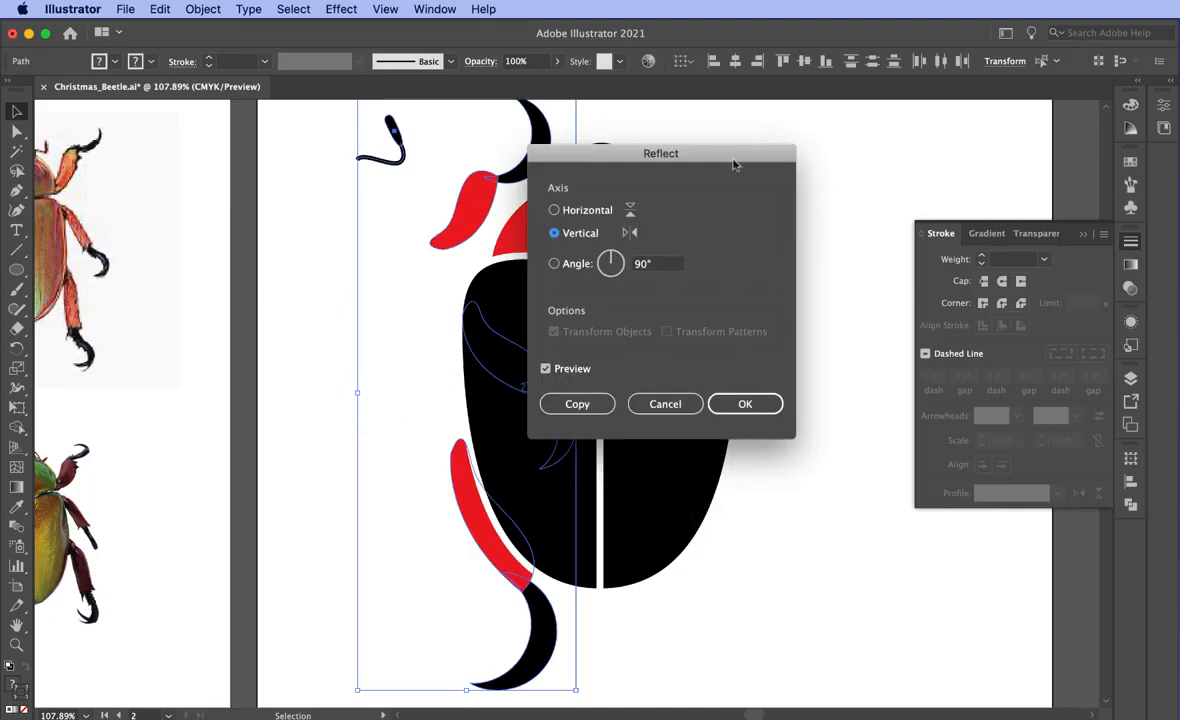
{"action": "left_click_drag", "start_coordinate": [733, 163], "coordinate": [1080, 148]}
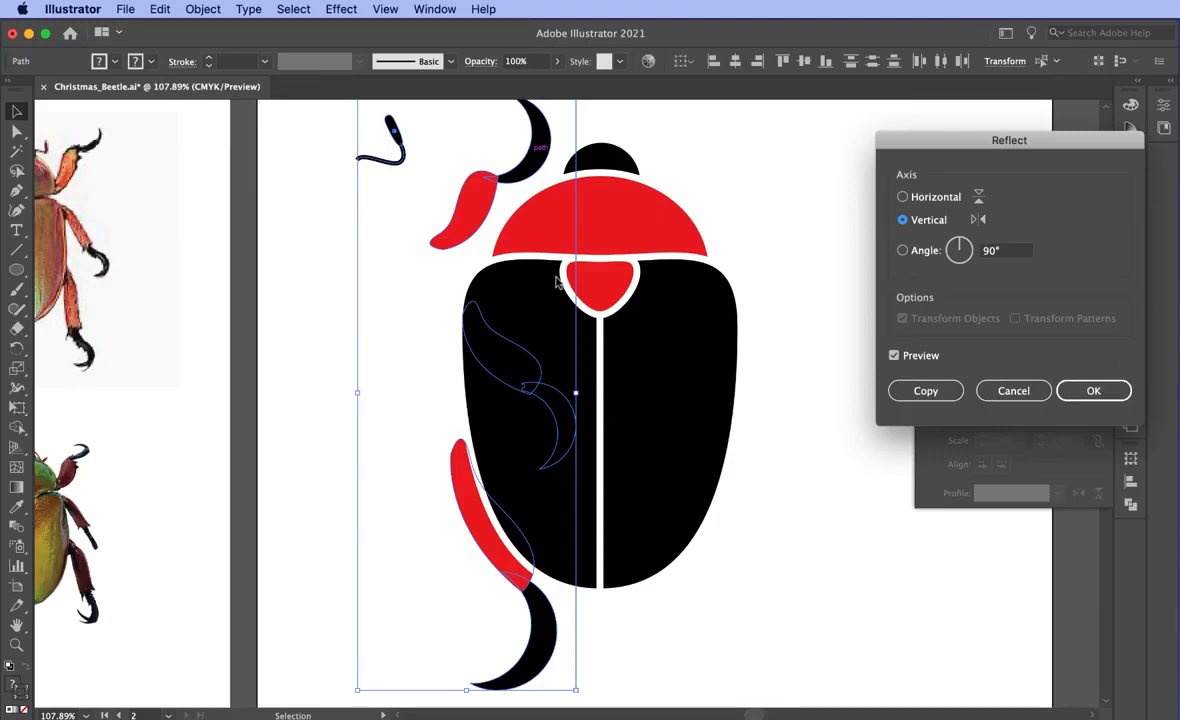
{"action": "left_click", "coordinate": [924, 391]}
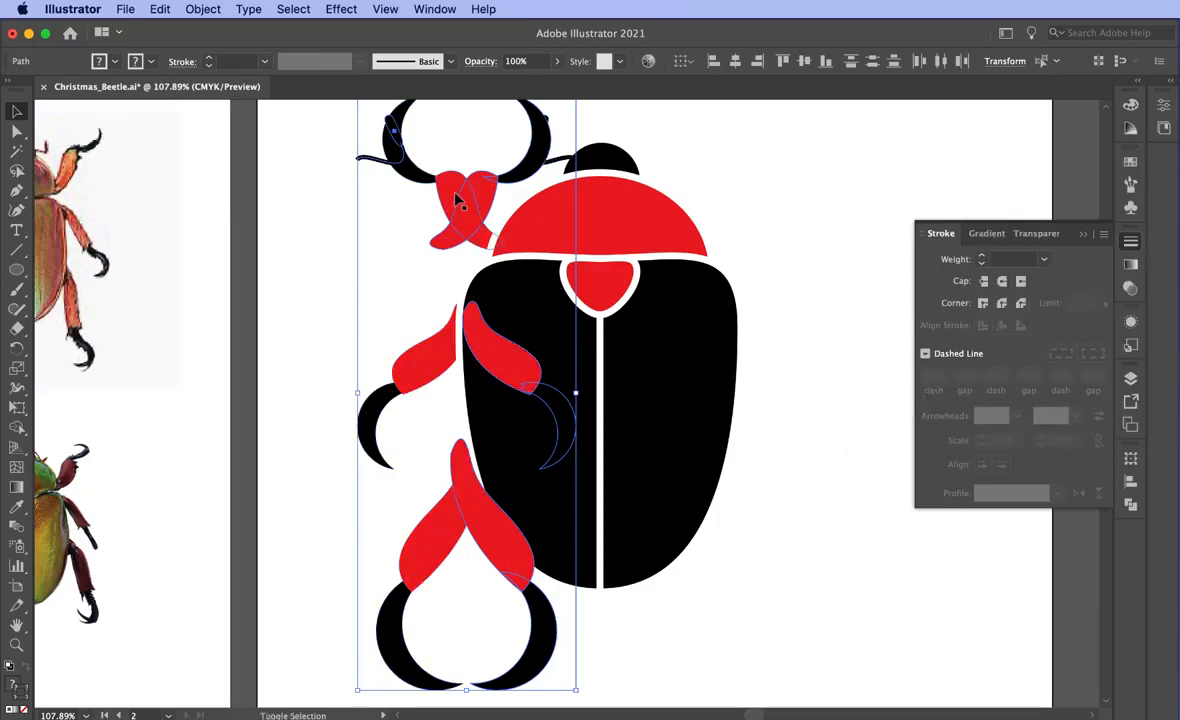
- Move the mirrored legs and antenna horizontally to the opposite side of the body, symmetrical with the originals
{"action": "key", "text": "shift+Right"}
{"action": "key", "text": "shift+Right"}
{"action": "key", "text": "shift+Right"}
{"action": "key", "text": "shift+Right"}
{"action": "key", "text": "shift+Right"}
{"action": "key", "text": "shift+Right"}
{"action": "key", "text": "shift+Right"}
{"action": "key", "text": "shift+Right"}
{"action": "key", "text": "shift+Right"}
{"action": "key", "text": "shift+Right"}
{"action": "key", "text": "shift+Right"}
{"action": "key", "text": "shift+Right"}
{"action": "key", "text": "shift+Right"}
{"action": "key", "text": "shift+Right"}
{"action": "key", "text": "shift+Right"}
{"action": "key", "text": "shift+Right"}
{"action": "key", "text": "shift+Right"}
{"action": "key", "text": "shift+Right"}
{"action": "key", "text": "shift+Right"}
{"action": "key", "text": "shift+Right"}
{"action": "key", "text": "shift+Right"}
{"action": "key", "text": "shift+Right"}
{"action": "key", "text": "shift+Right"}
{"action": "key", "text": "shift+Right"}
{"action": "key", "text": "shift+Right"}
{"action": "key", "text": "shift+Right"}
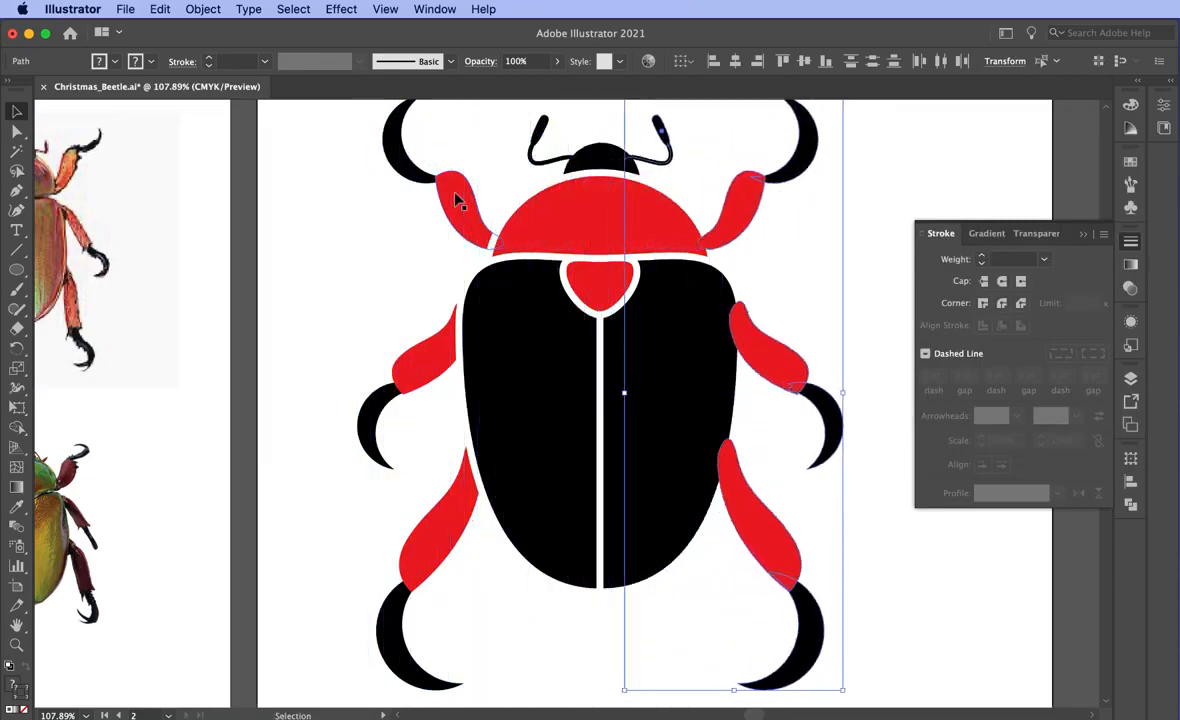
{"action": "key", "text": "Right"}
{"action": "key", "text": "Right"}
{"action": "key", "text": "Right"}
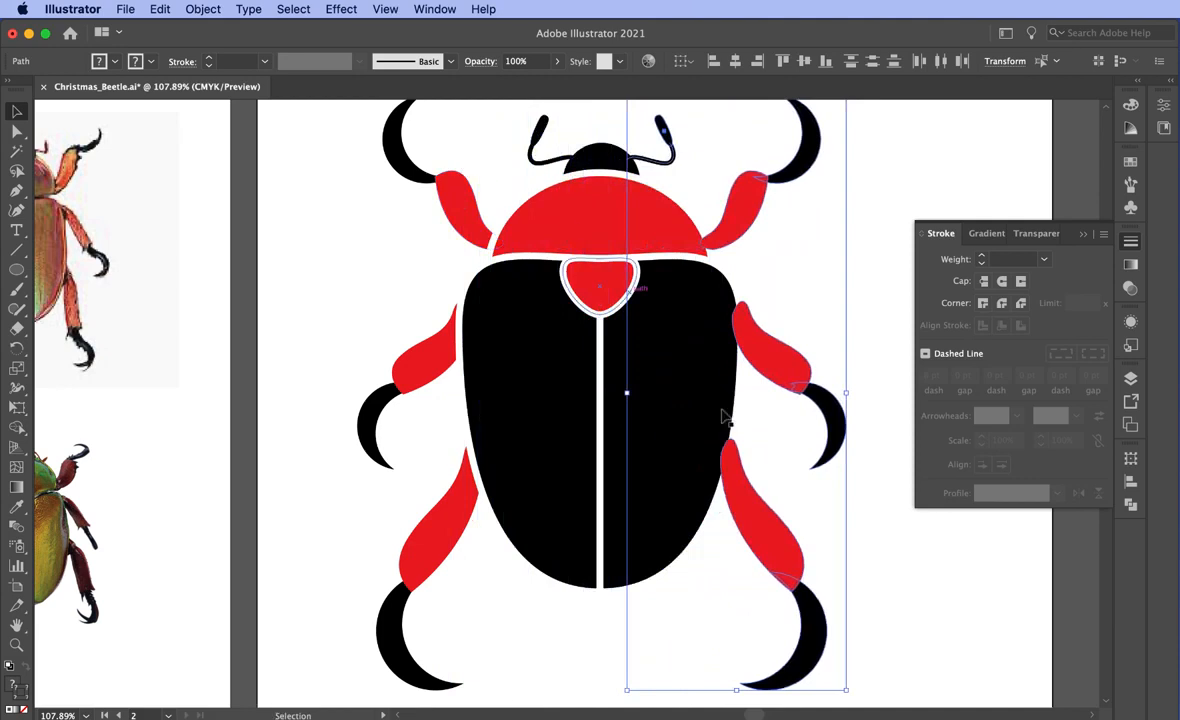
- Send the mirrored legs and antenna behind the beetle's body
{"action": "right_click", "coordinate": [776, 376]}
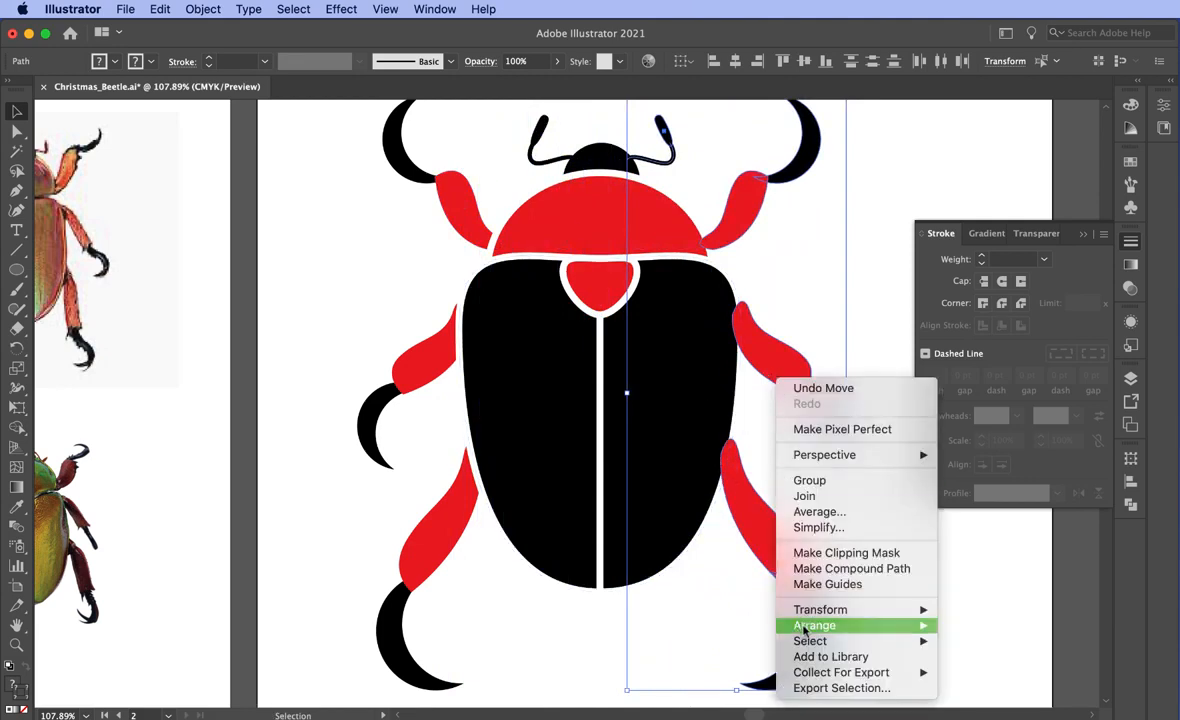
{"action": "mouse_move", "coordinate": [804, 628]}
{"action": "left_click", "coordinate": [980, 672]}
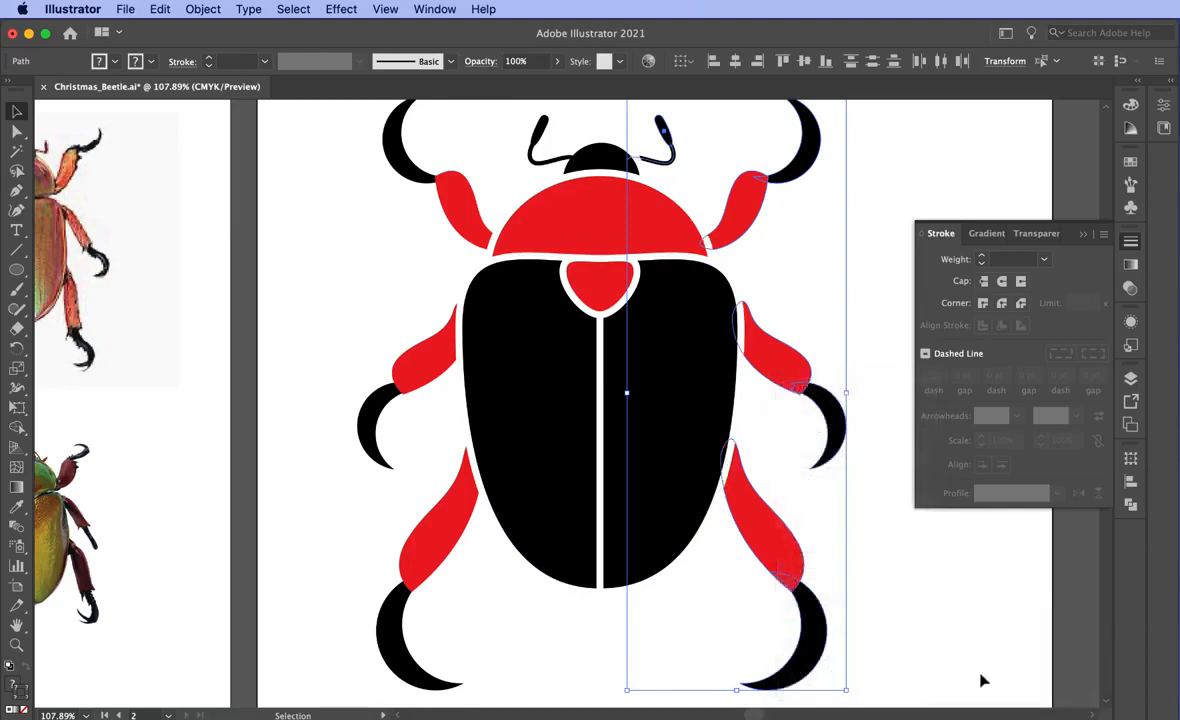
{"action": "left_click", "coordinate": [815, 249]}
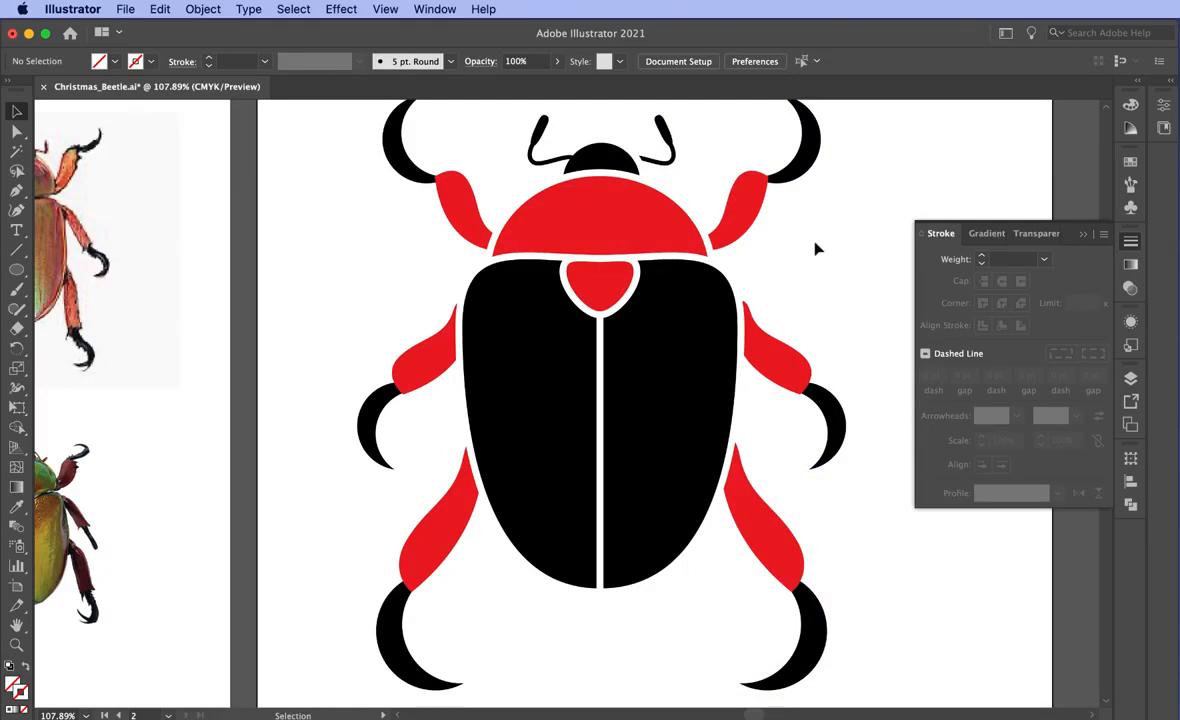
- Select the whole beetle and convert its strokes to filled shapes with Outline Stroke
{"action": "left_click_drag", "start_coordinate": [314, 120], "coordinate": [870, 634]}
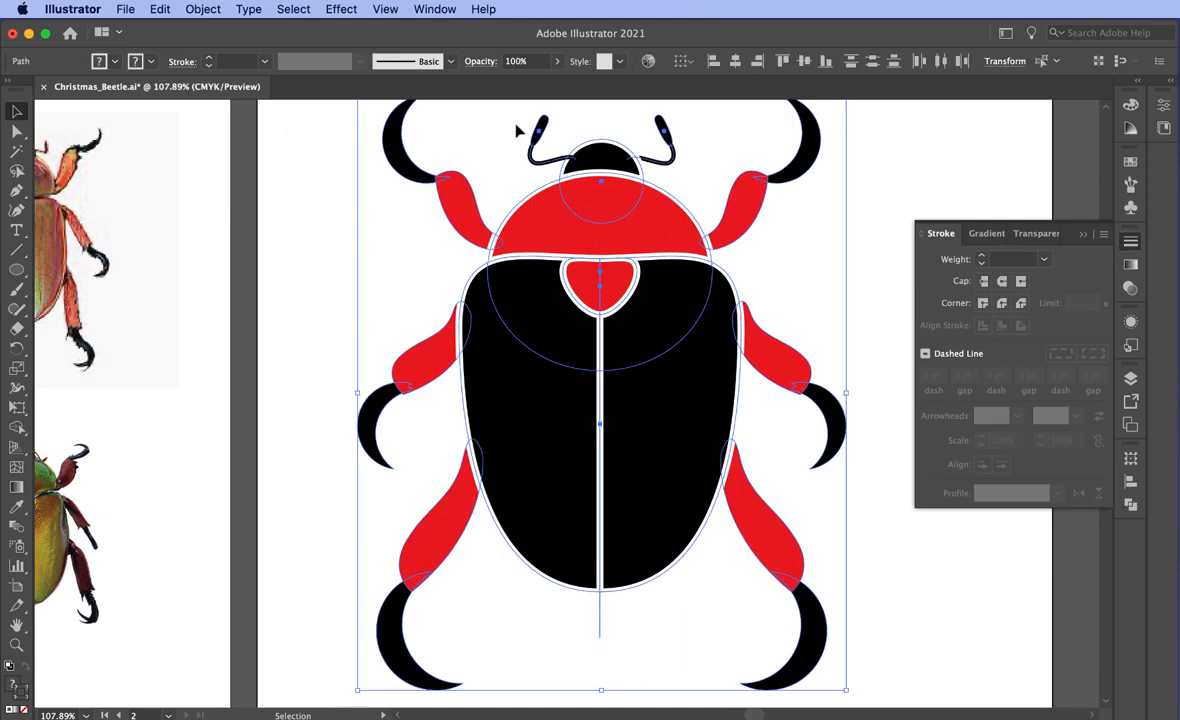
{"action": "left_click", "coordinate": [198, 9]}
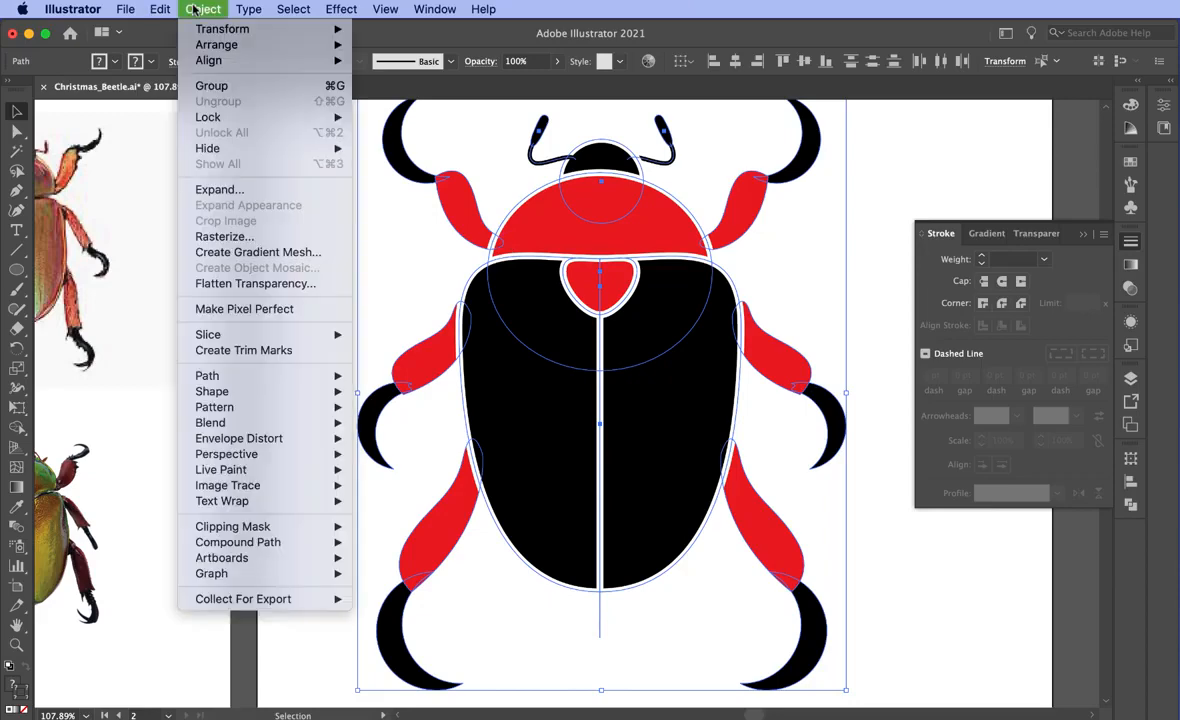
{"action": "mouse_move", "coordinate": [195, 375]}
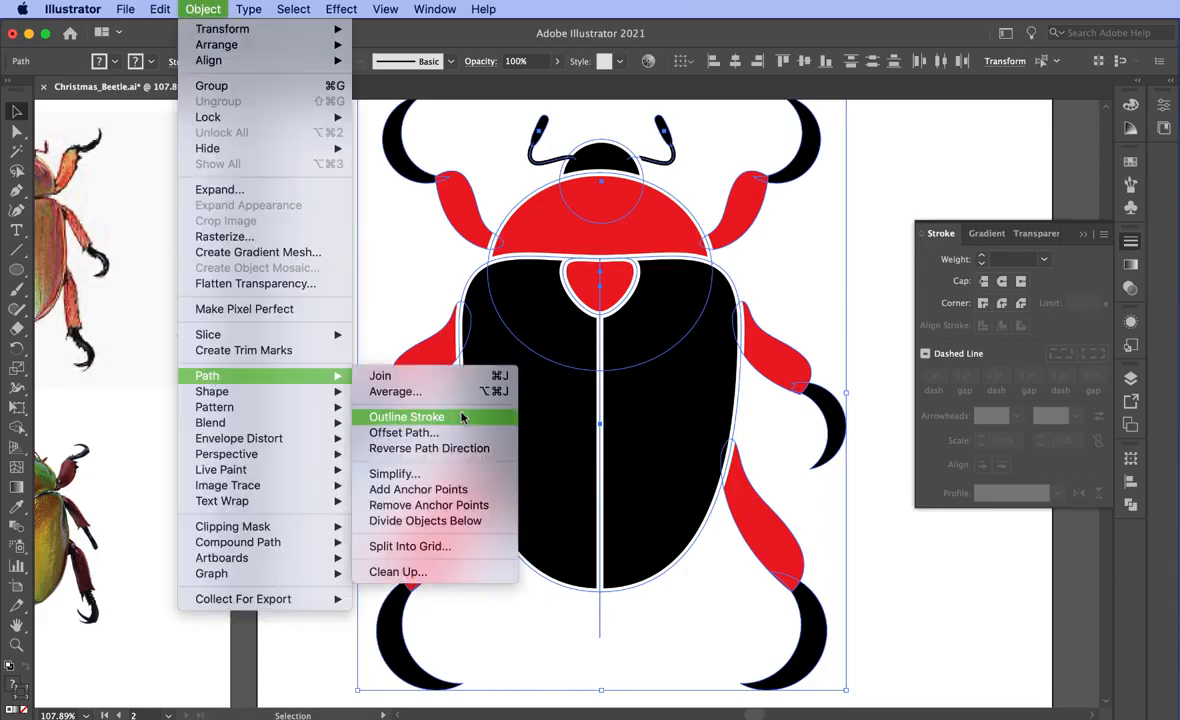
{"action": "left_click", "coordinate": [407, 417]}
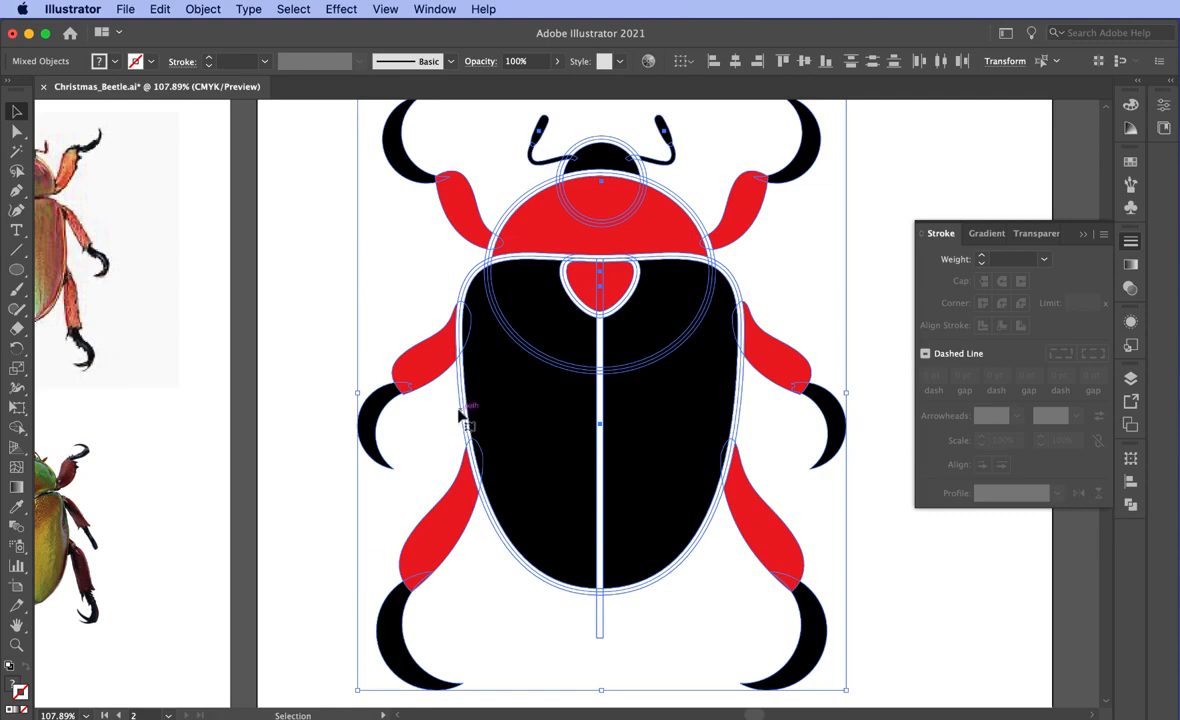
- Merge all the selected beetle shapes with the Pathfinder Merge operation and deselect the artwork
{"action": "scroll", "coordinate": [716, 437], "scroll_direction": "up", "scroll_amount": 2}
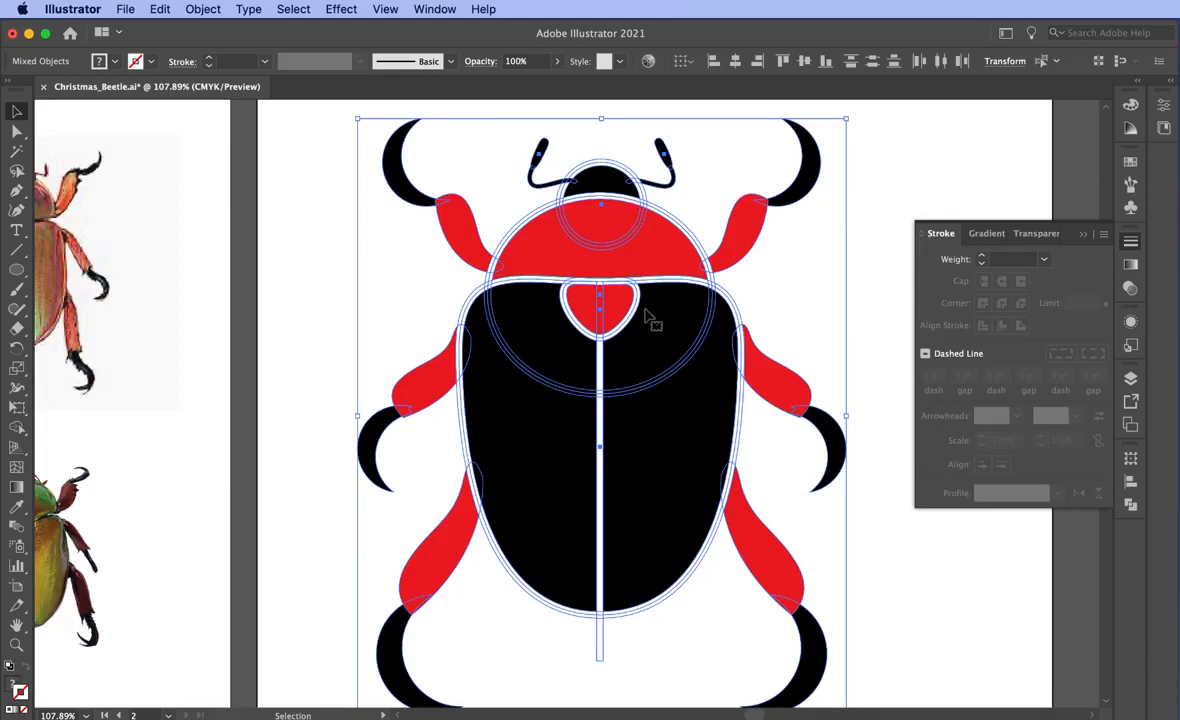
{"action": "left_click", "coordinate": [1166, 86]}
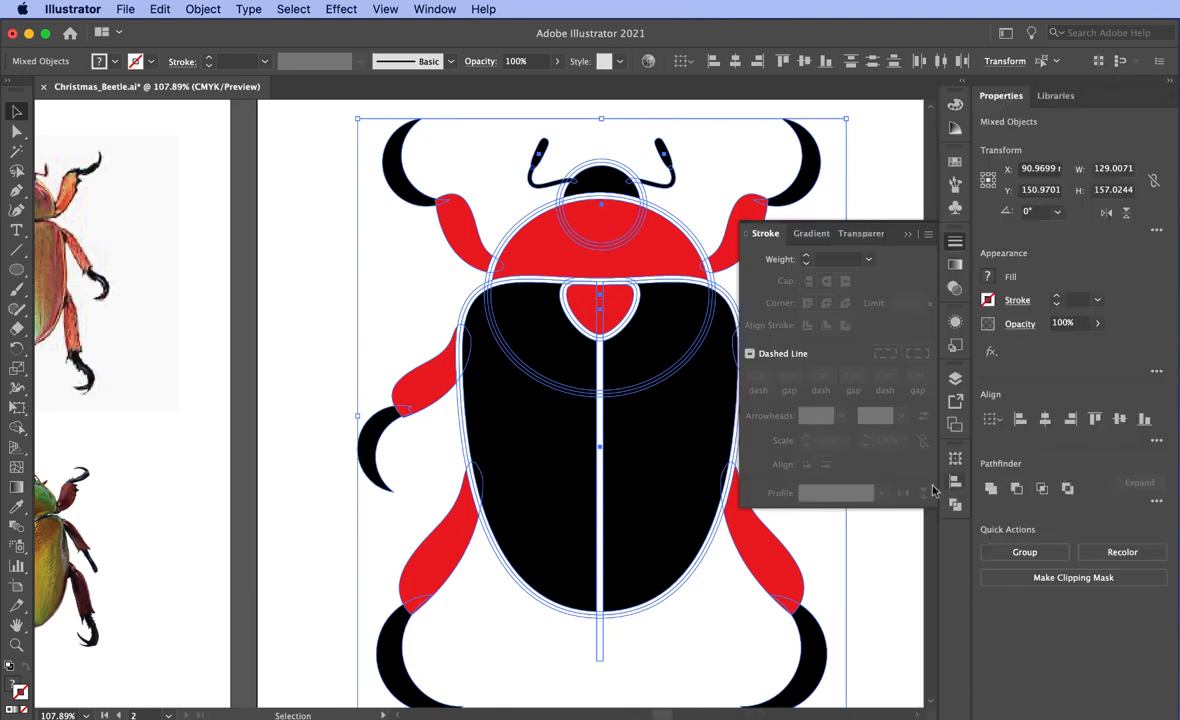
{"action": "left_click", "coordinate": [1156, 503]}
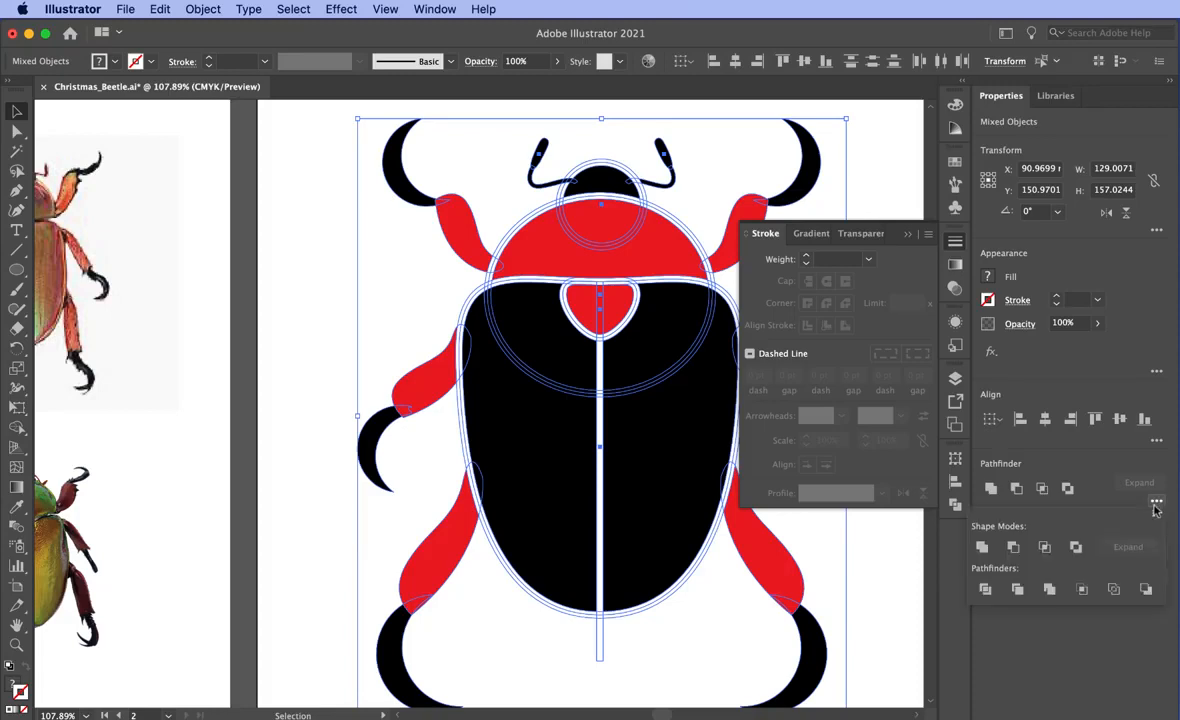
{"action": "left_click", "coordinate": [1049, 592]}
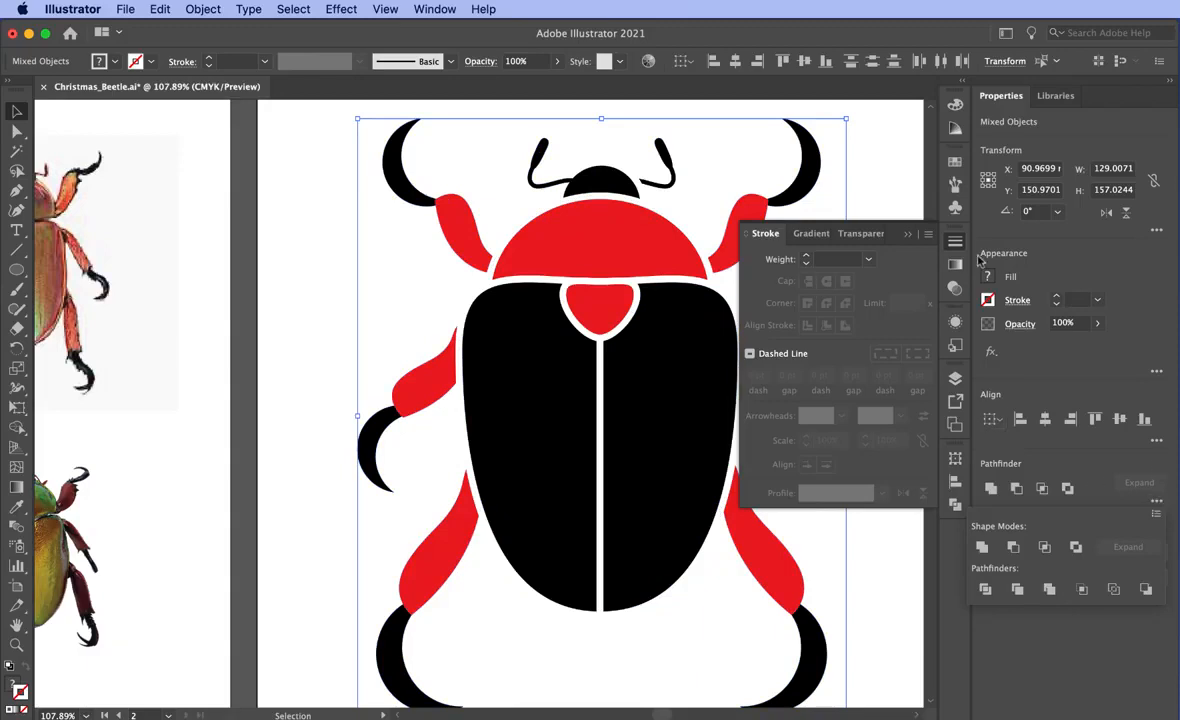
{"action": "key", "text": "super+shift+a"}
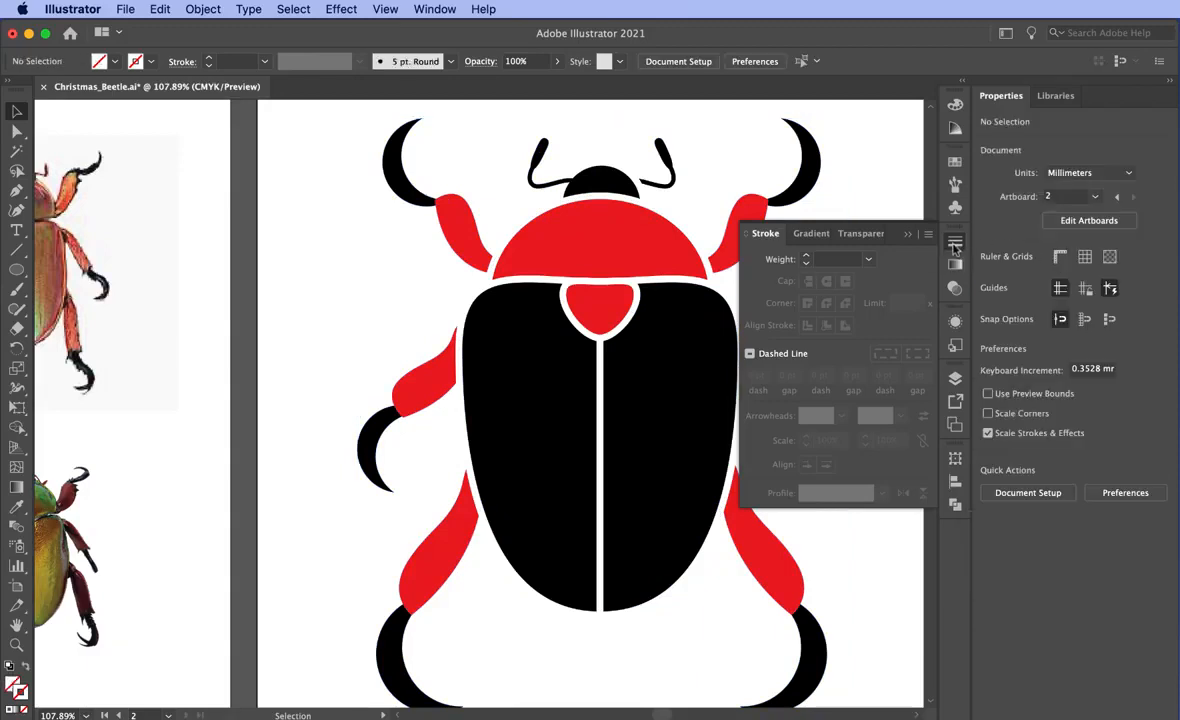
- Isolate the merged beetle group, select every white-filled shape in it by matching fill color, and delete them
{"action": "left_click", "coordinate": [952, 242]}
{"action": "left_click", "coordinate": [698, 430]}
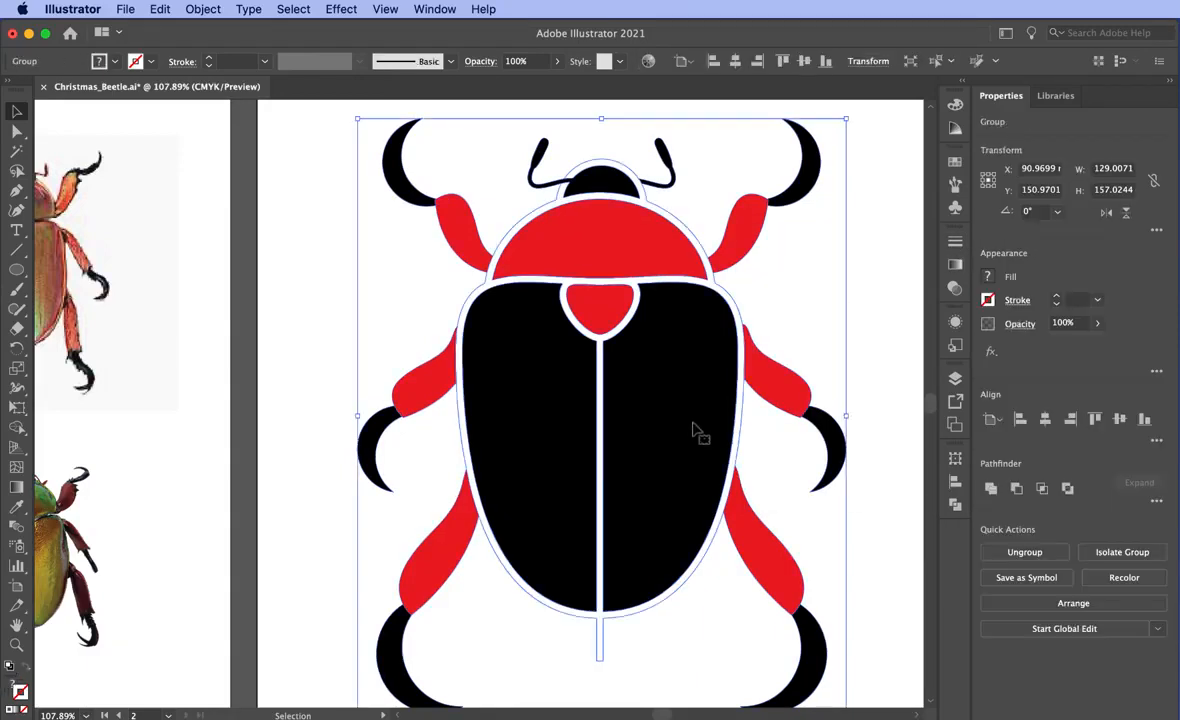
{"action": "double_click", "coordinate": [698, 430]}
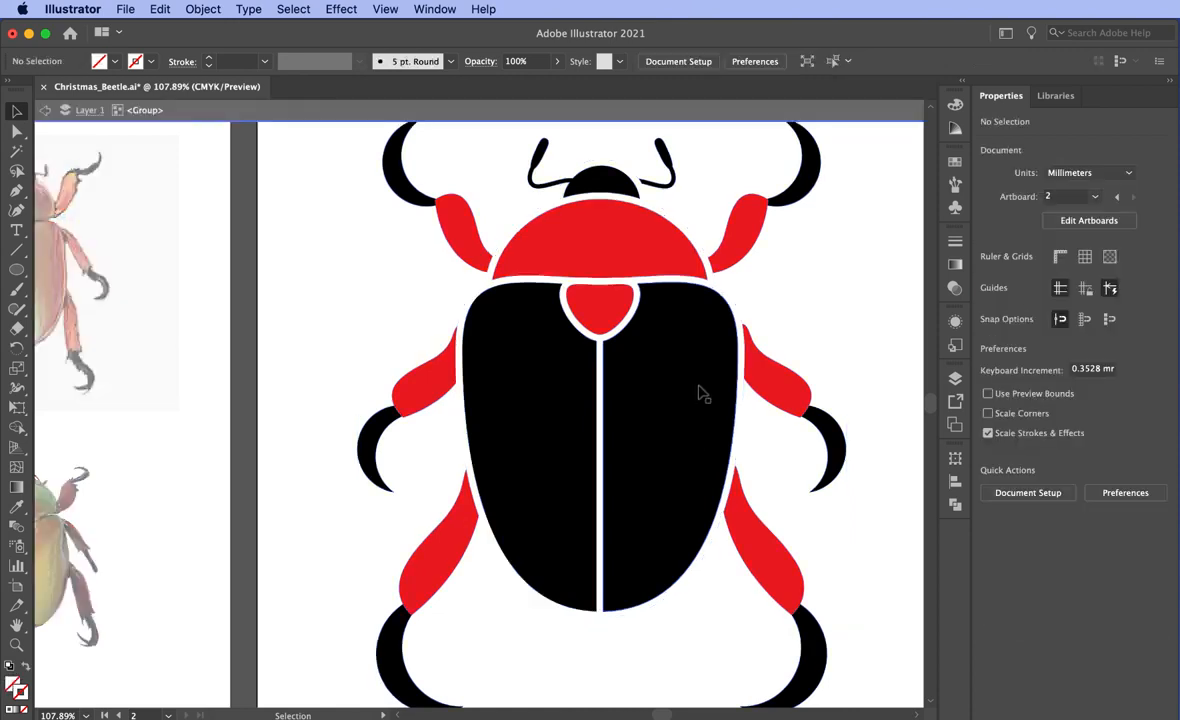
{"action": "left_click", "coordinate": [711, 280]}
{"action": "key", "text": "super+shift+a"}
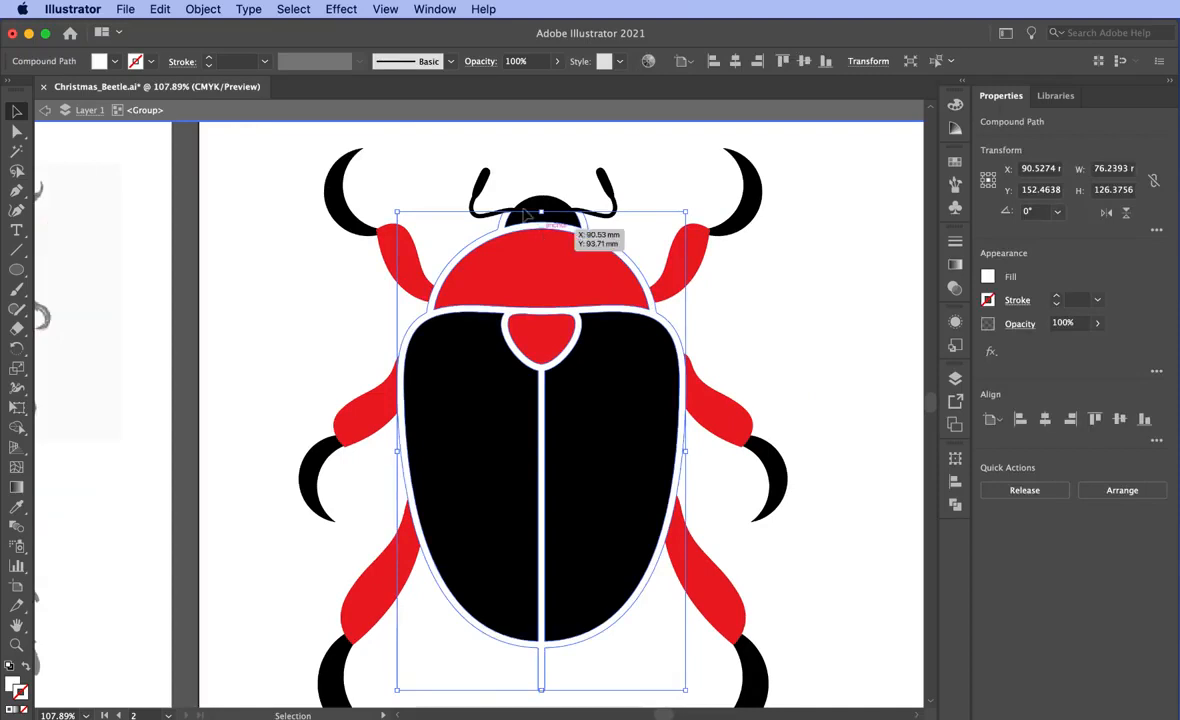
{"action": "left_click", "coordinate": [293, 9]}
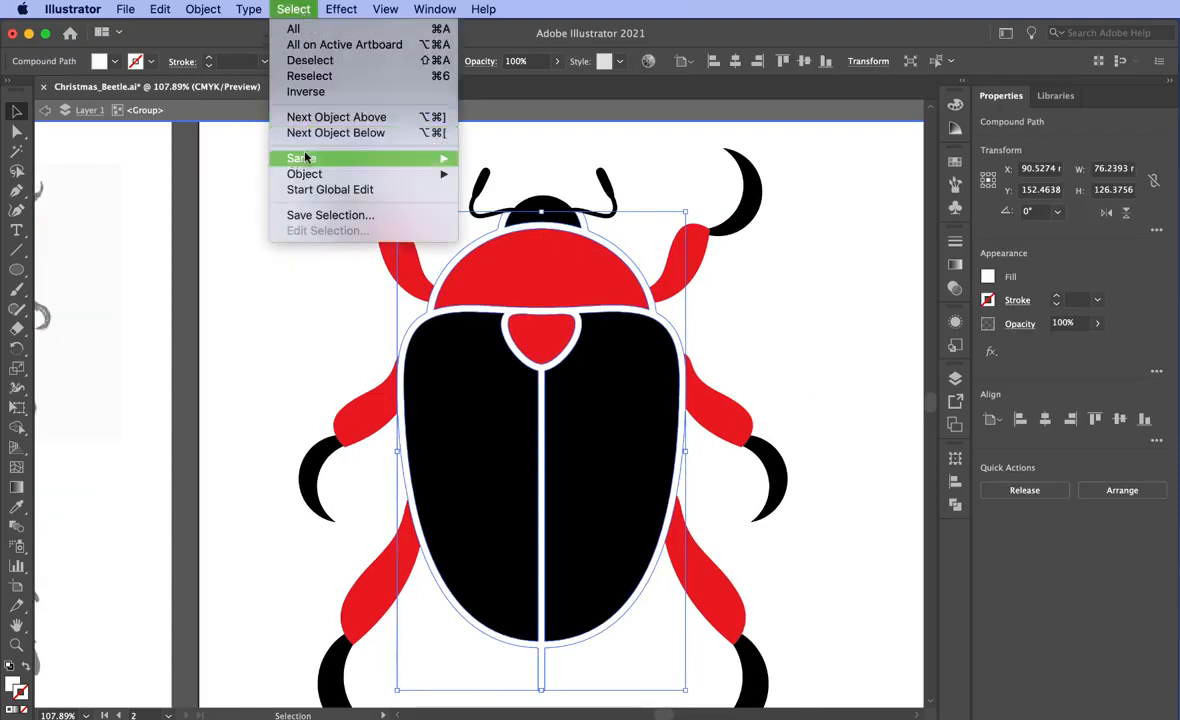
{"action": "mouse_move", "coordinate": [320, 157]}
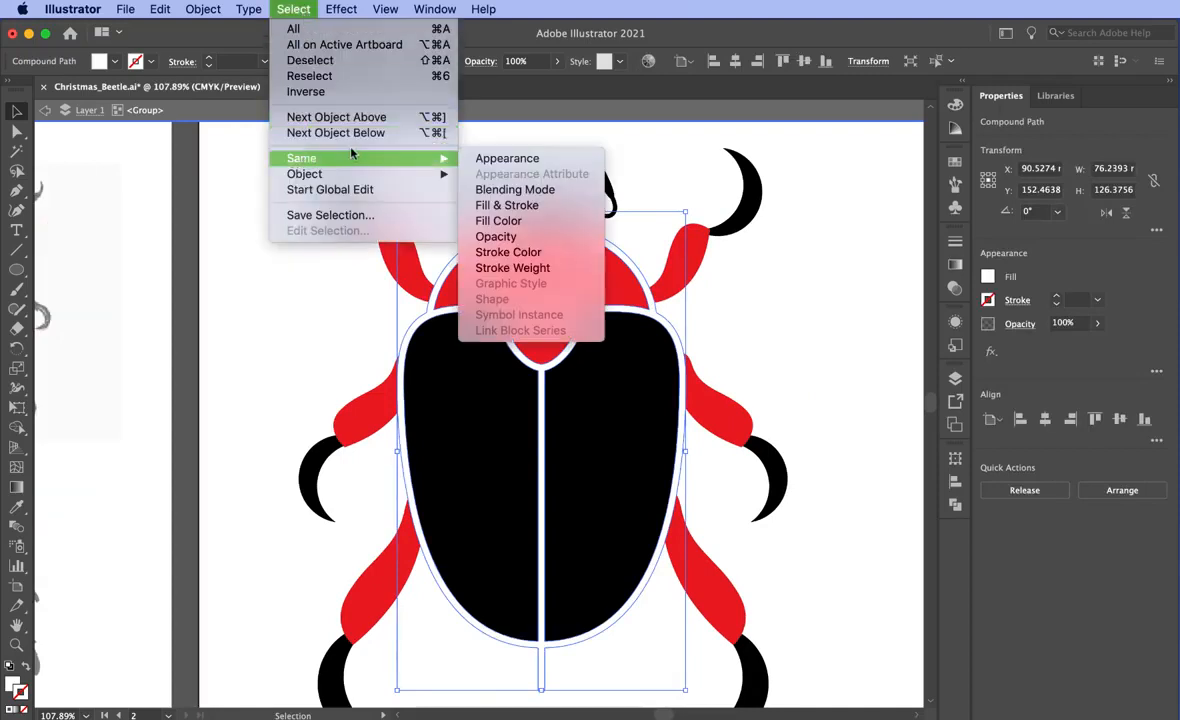
{"action": "left_click", "coordinate": [492, 222]}
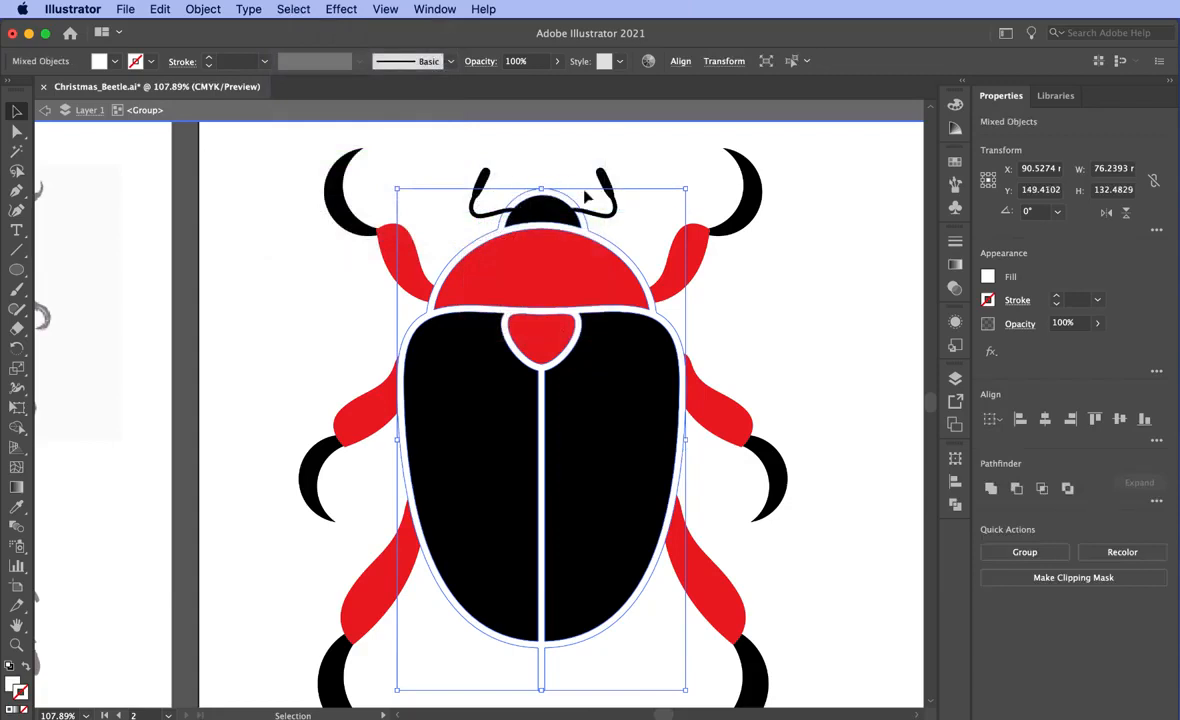
{"action": "left_click", "coordinate": [520, 168]}
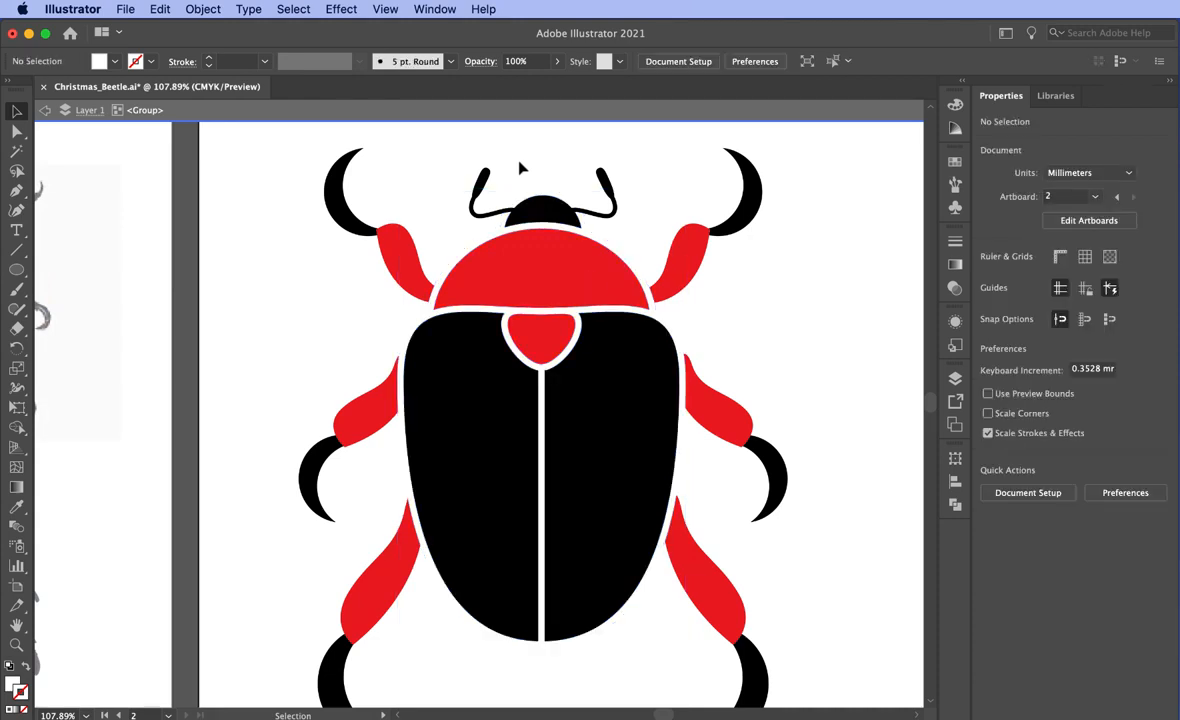
- Exit isolation mode, fill the whole beetle group with black, and deselect it
{"action": "left_click", "coordinate": [588, 401]}
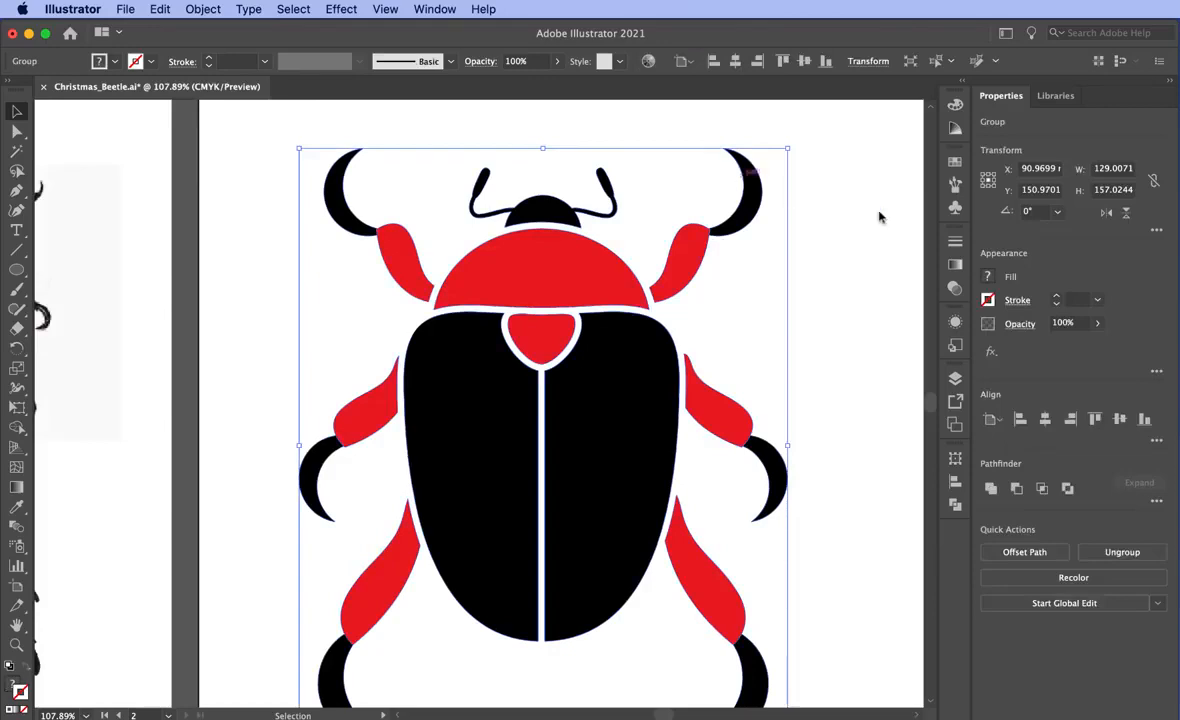
{"action": "left_click", "coordinate": [956, 162]}
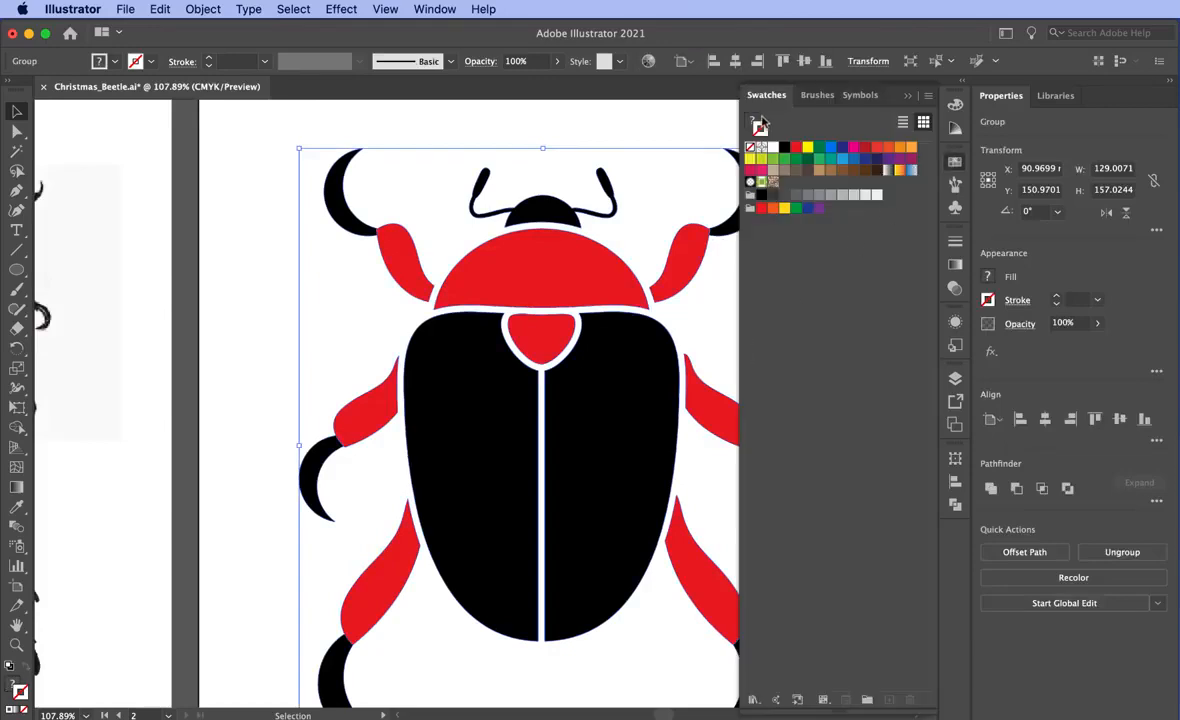
{"action": "left_click", "coordinate": [785, 147]}
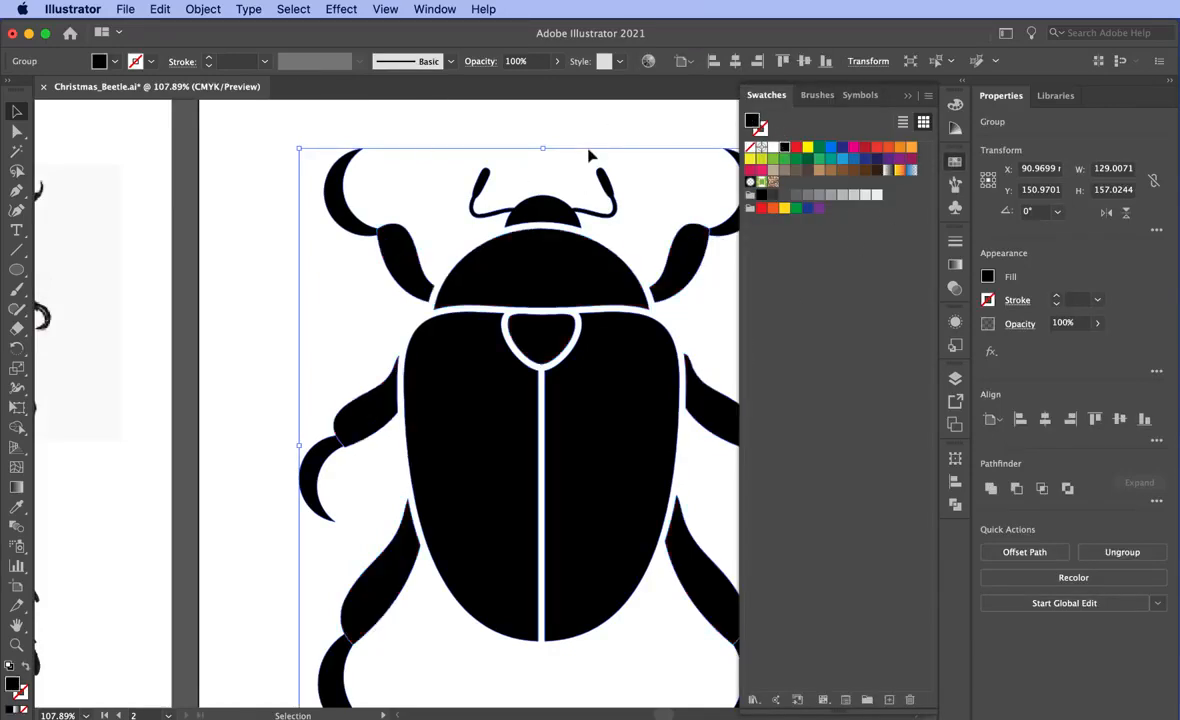
{"action": "left_click", "coordinate": [590, 155]}
{"action": "left_click", "coordinate": [954, 158]}
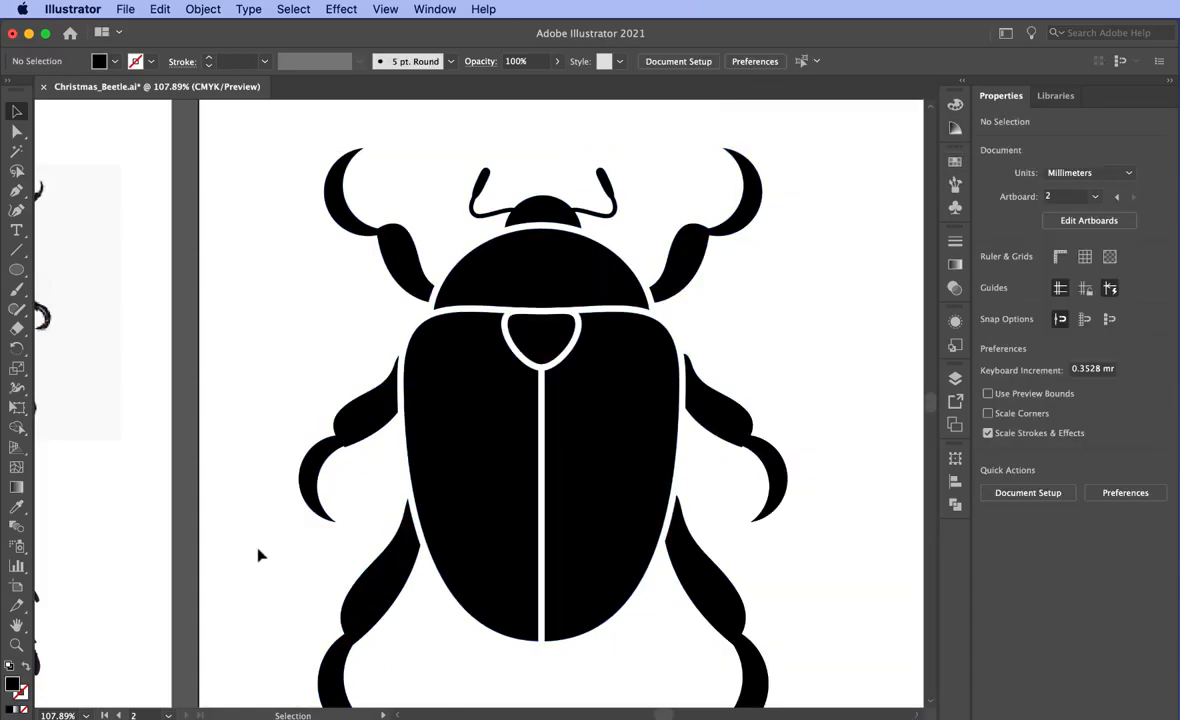
- Draw a black rectangle about 183 × 206 mm that covers the entire beetle
{"action": "left_click", "coordinate": [16, 645]}
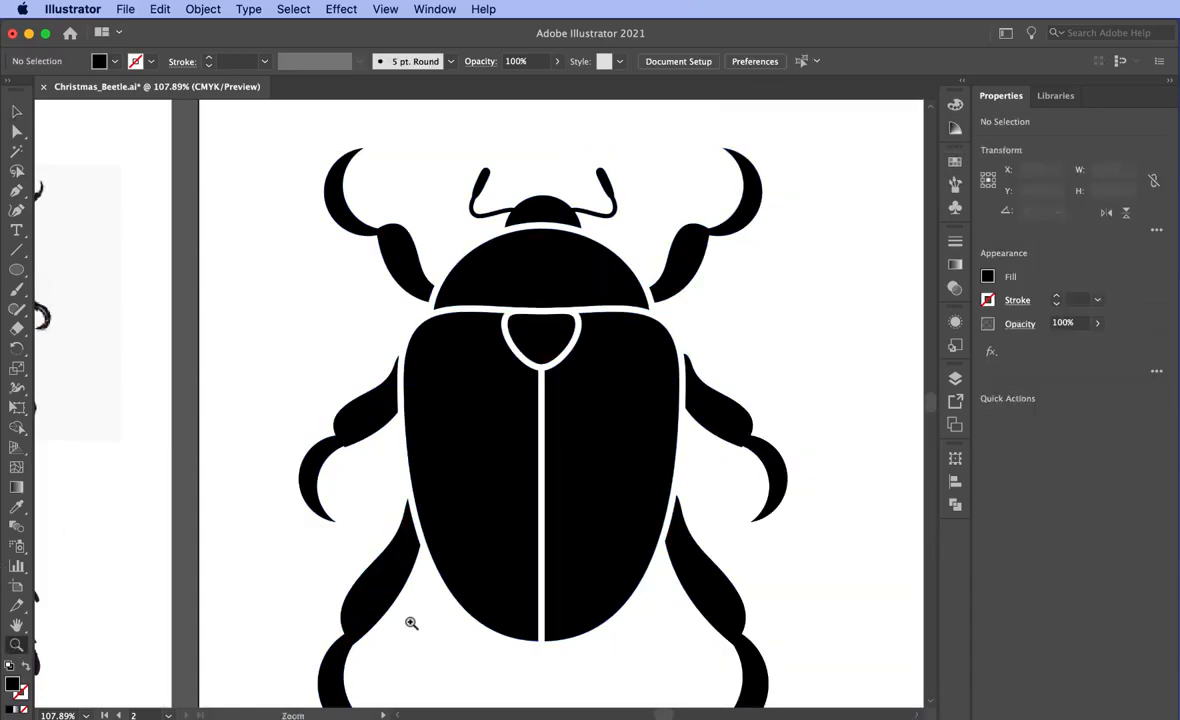
{"action": "left_click_drag", "start_coordinate": [629, 595], "coordinate": [540, 508]}
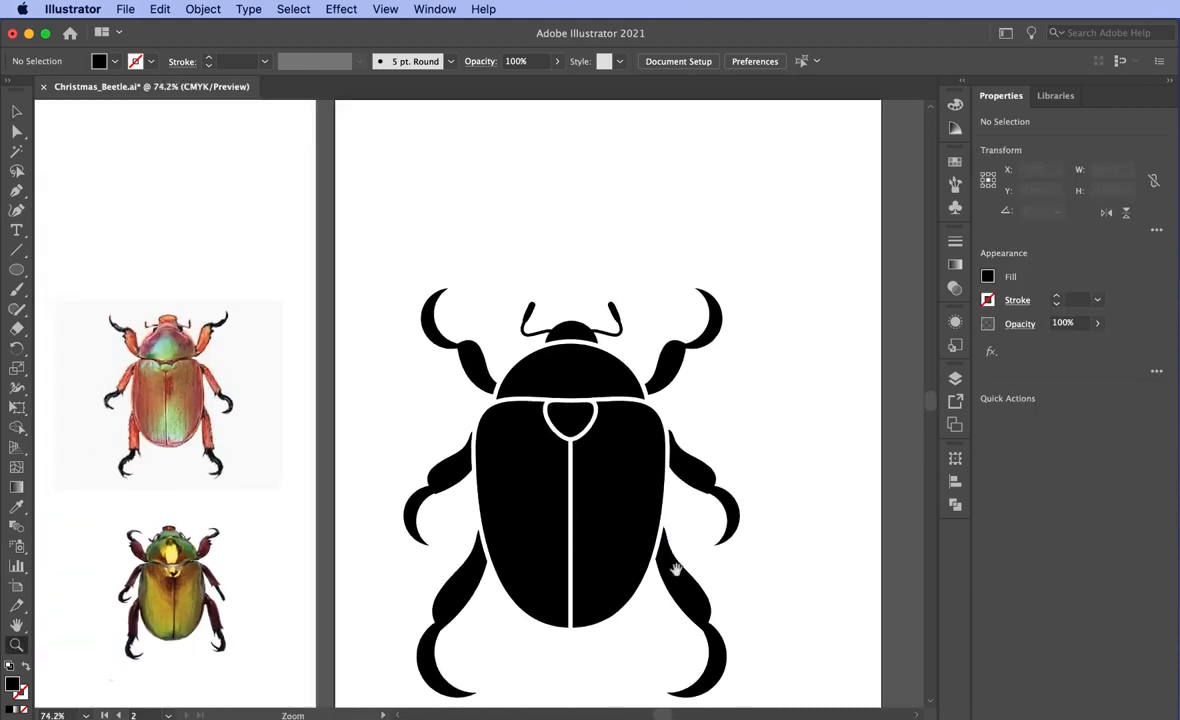
{"action": "left_click_drag", "start_coordinate": [672, 561], "coordinate": [673, 492]}
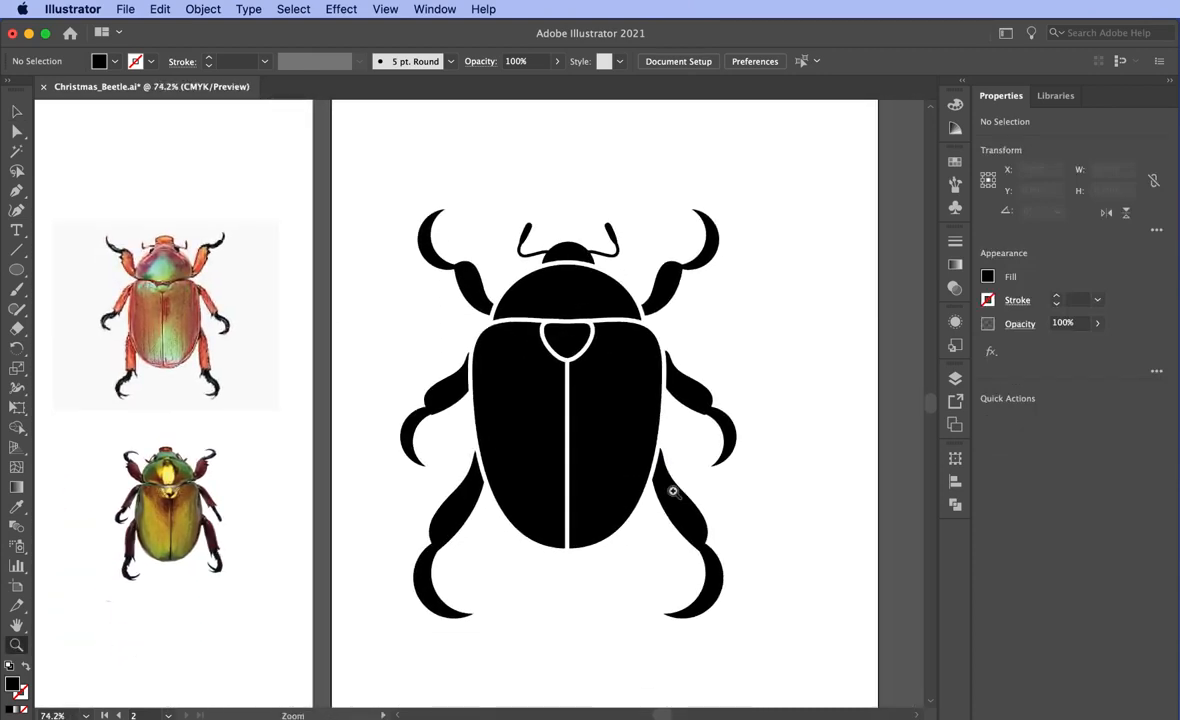
{"action": "left_click", "coordinate": [16, 269]}
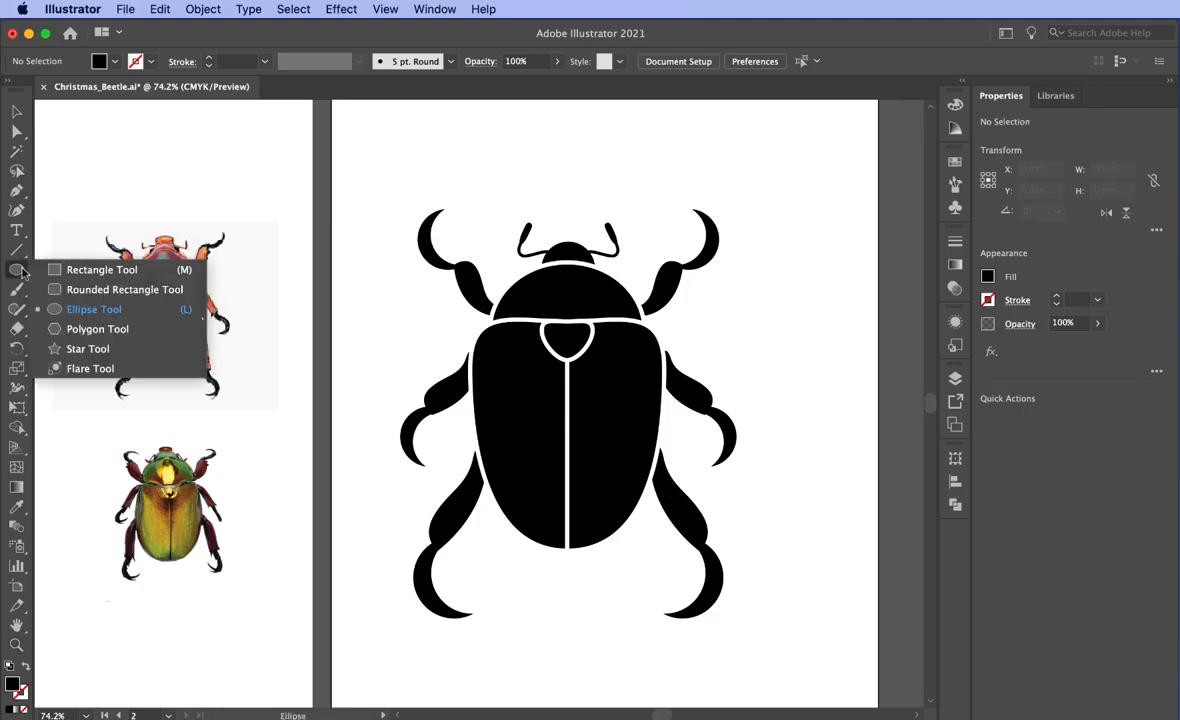
{"action": "left_click", "coordinate": [100, 269]}
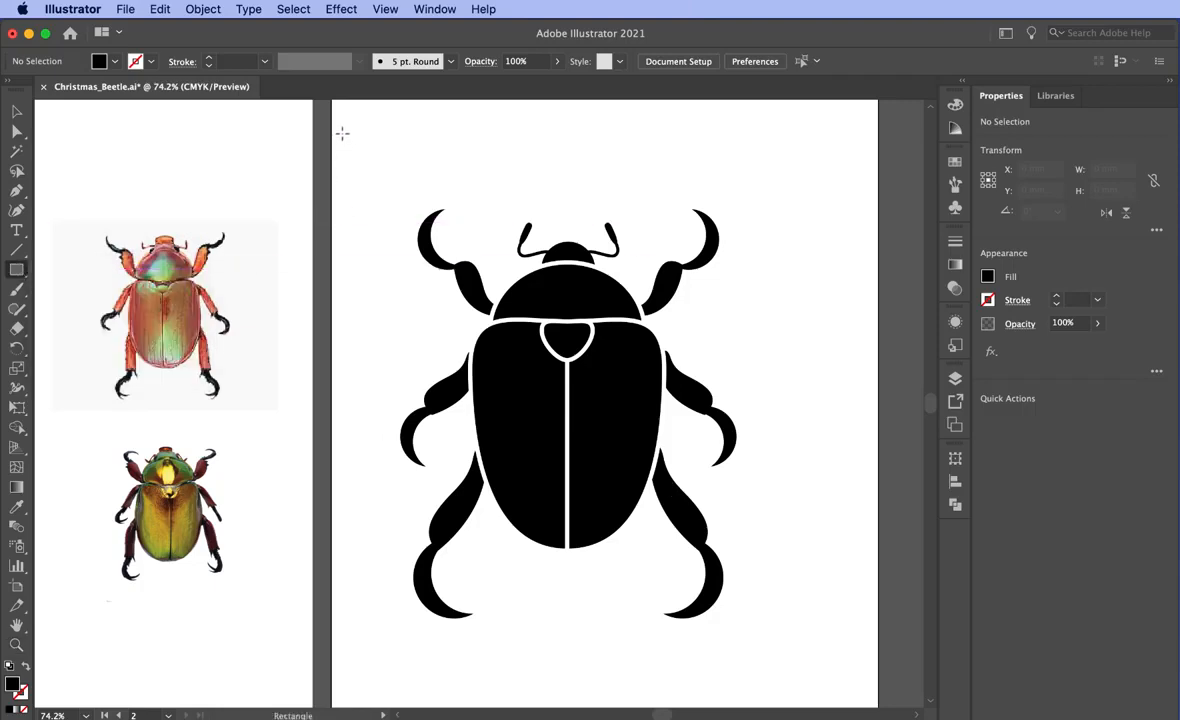
{"action": "left_click_drag", "start_coordinate": [351, 127], "coordinate": [408, 257]}
{"action": "mouse_move", "coordinate": [471, 339]}
{"action": "left_mouse_down"}
{"action": "mouse_move", "coordinate": [817, 690]}
{"action": "mouse_move", "coordinate": [846, 641]}
{"action": "mouse_move", "coordinate": [829, 663]}
{"action": "left_mouse_up"}
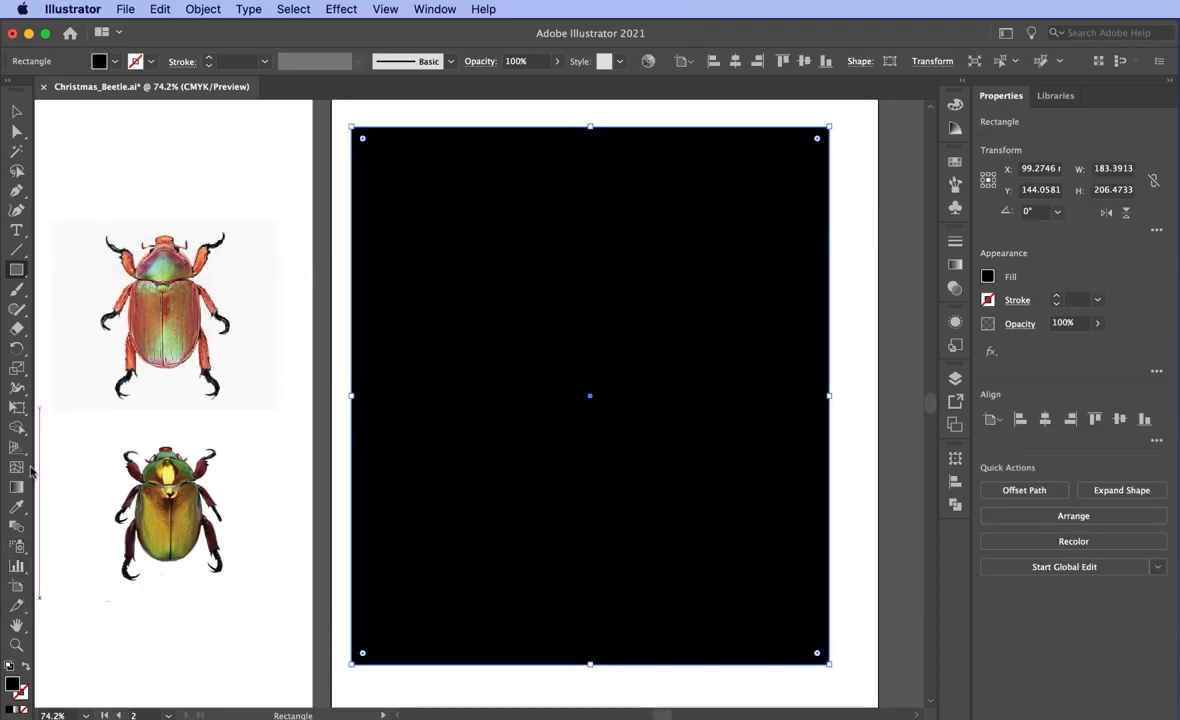
- Add three Mesh points inside the rectangle, at its lower left, upper right and near the center, to form a four-by-four gradient mesh
{"action": "left_click", "coordinate": [16, 467]}
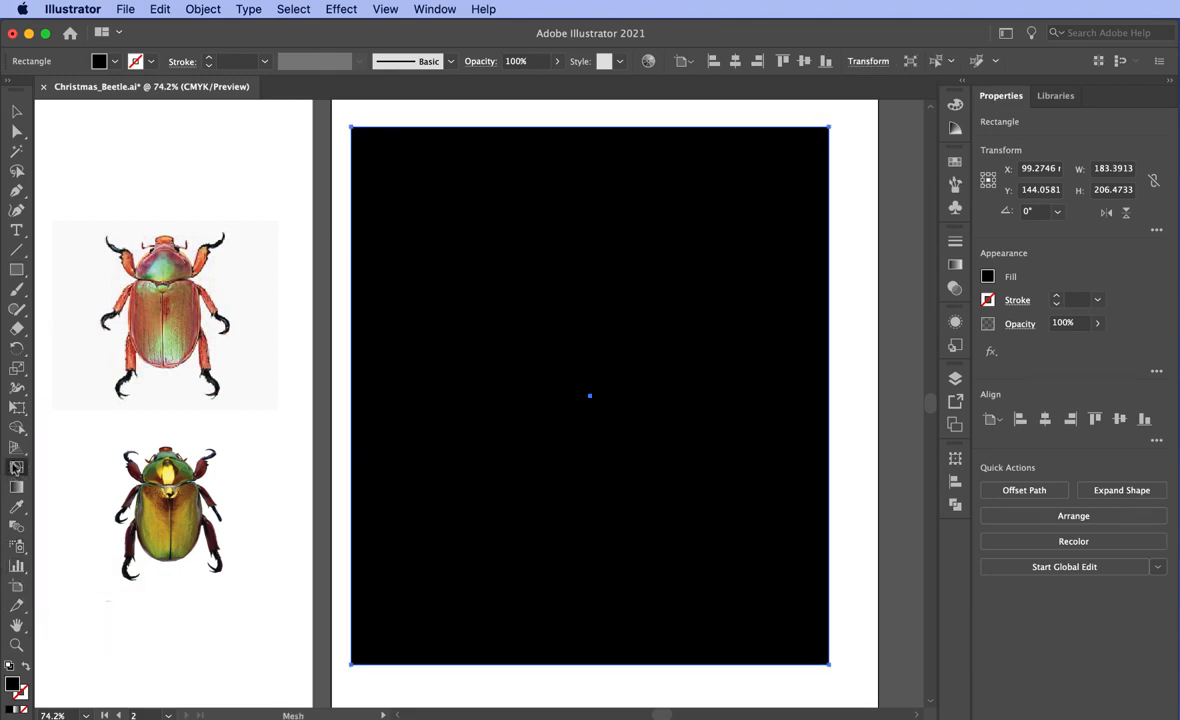
{"action": "left_click", "coordinate": [468, 480]}
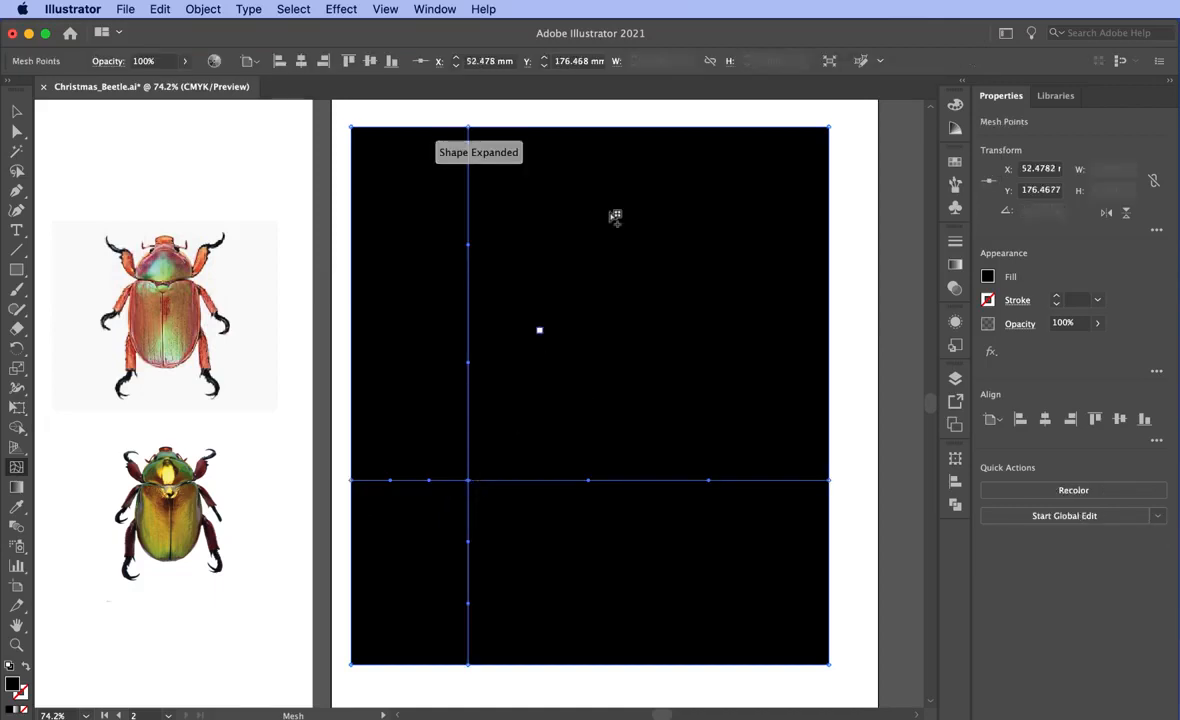
{"action": "left_click", "coordinate": [667, 314]}
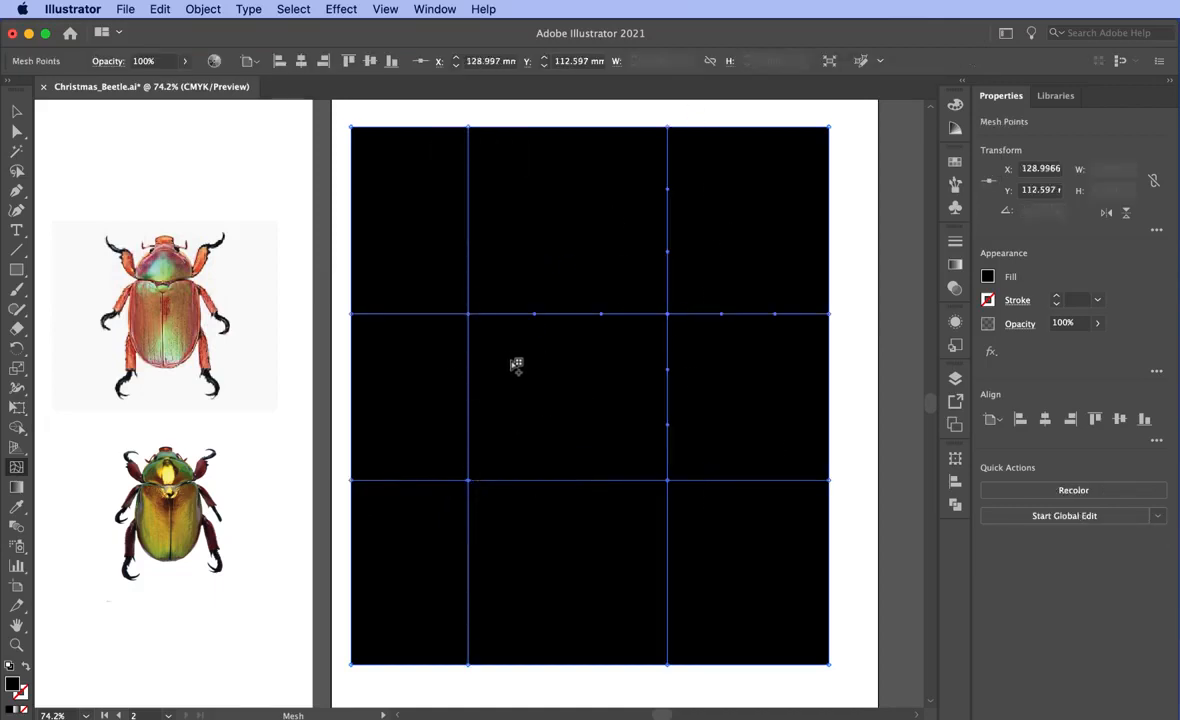
{"action": "left_click", "coordinate": [565, 362]}
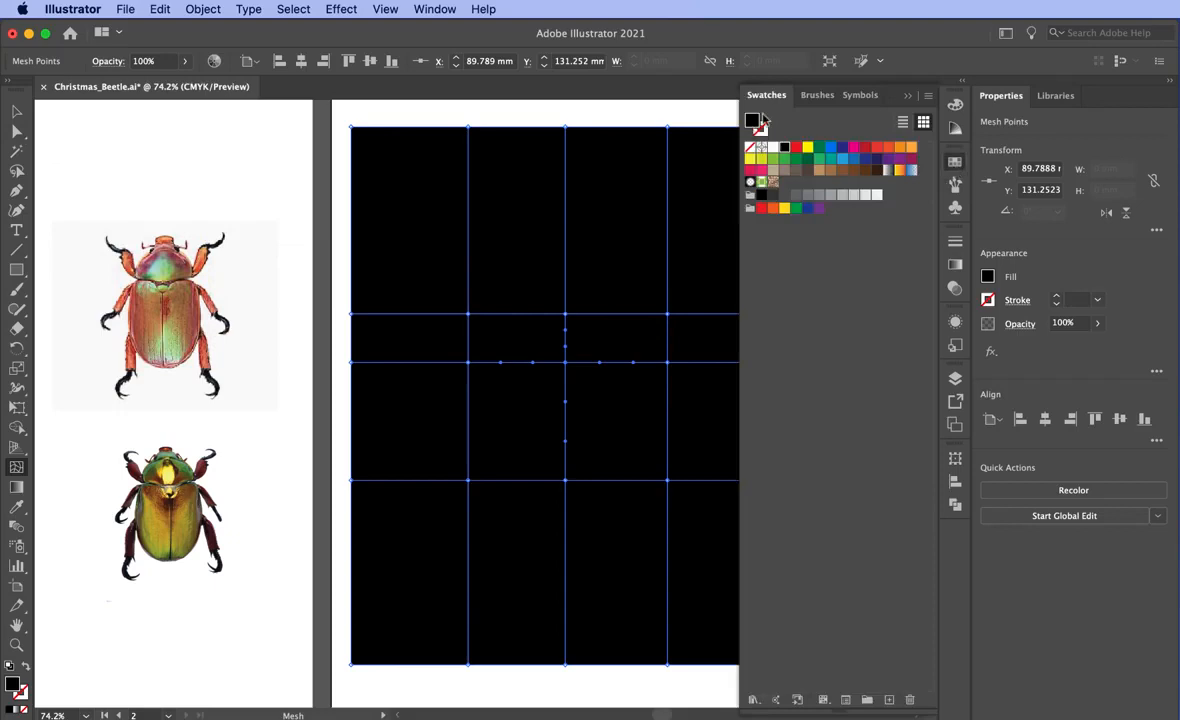
- Color the first three mesh points along the rectangle's top edge, from the left corner, teal green, light green and dark green
{"action": "left_click_drag", "start_coordinate": [508, 421], "coordinate": [377, 421]}
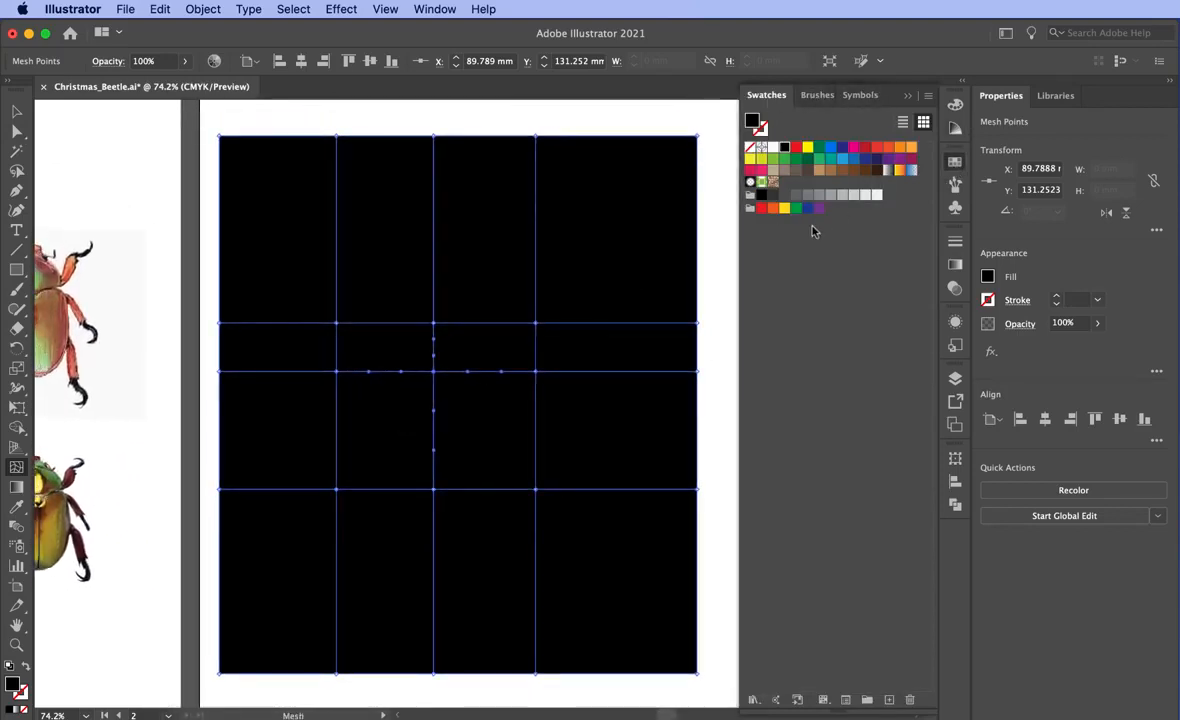
{"action": "left_click", "coordinate": [17, 131]}
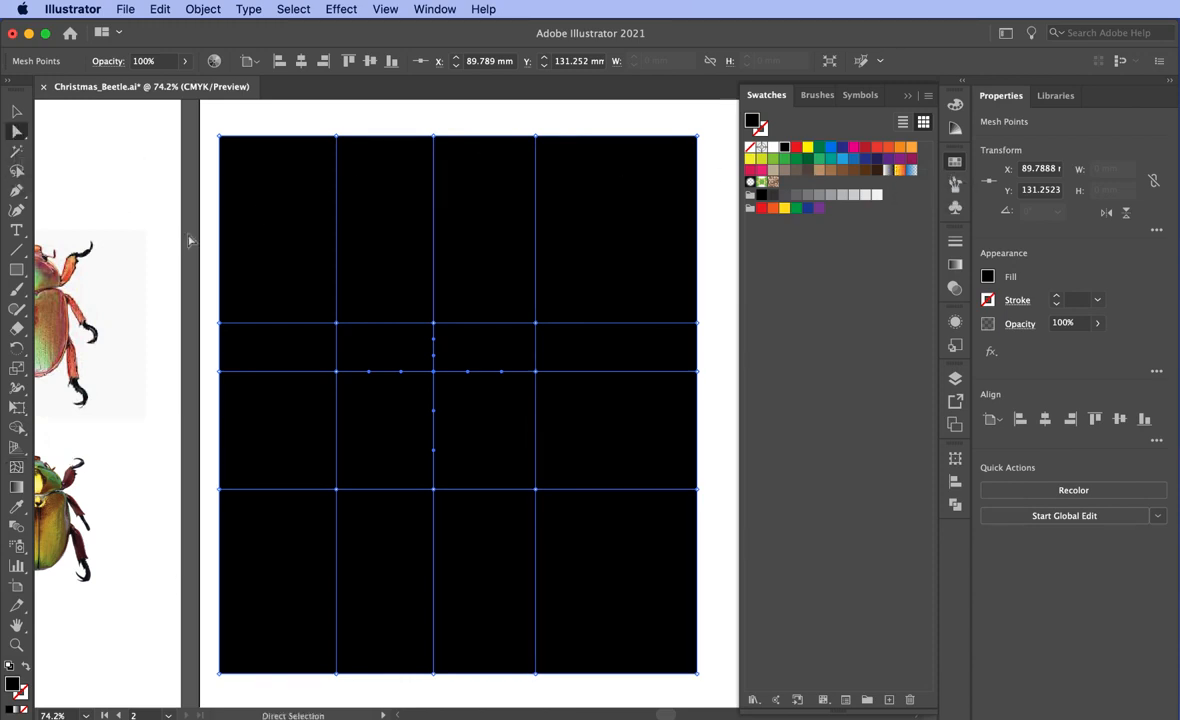
{"action": "left_click", "coordinate": [221, 135]}
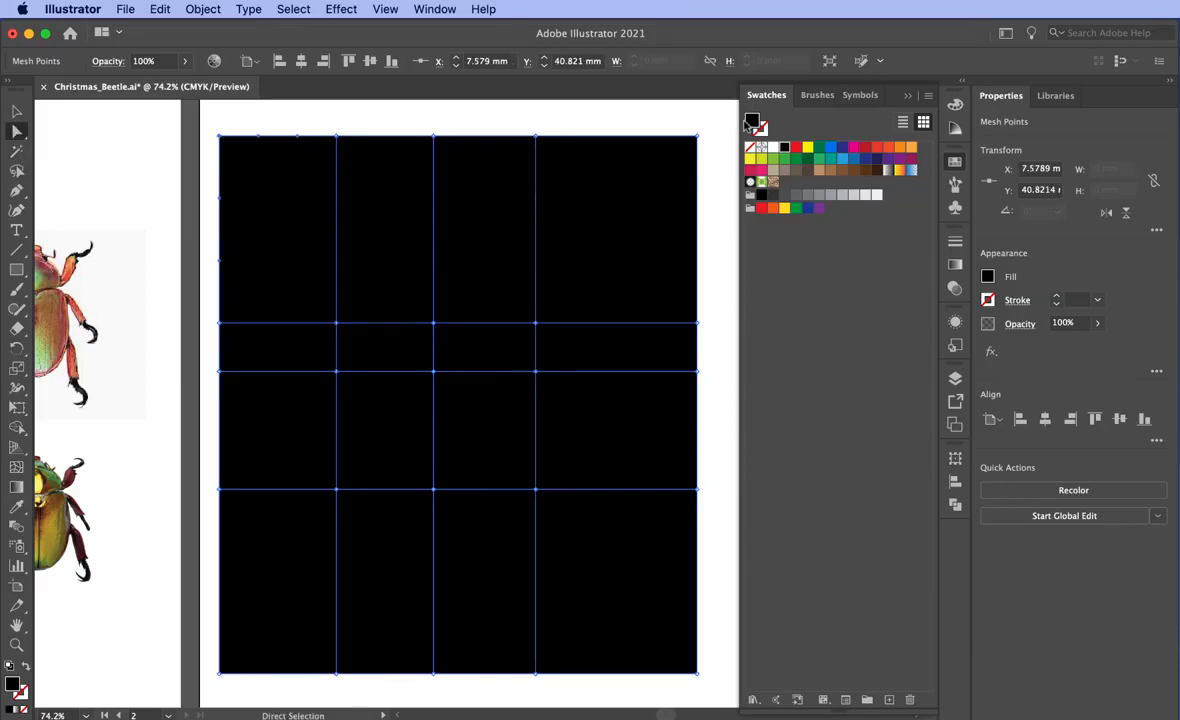
{"action": "left_click", "coordinate": [820, 161]}
{"action": "left_click", "coordinate": [338, 137]}
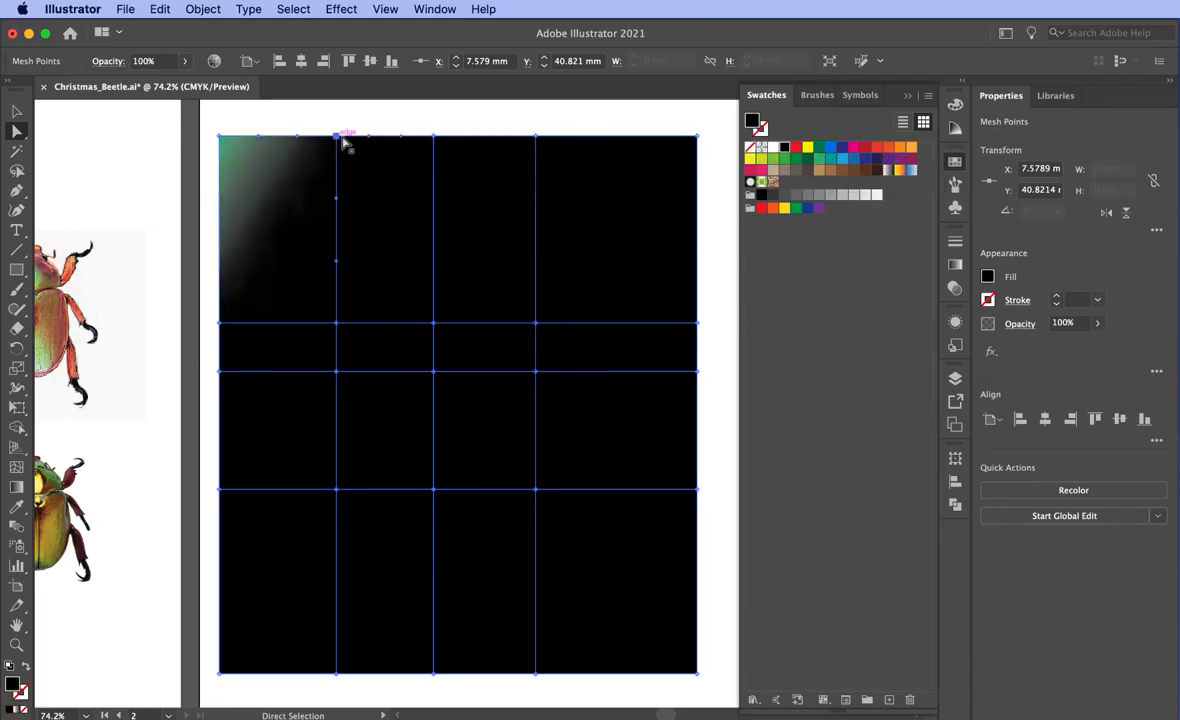
{"action": "left_click", "coordinate": [775, 160]}
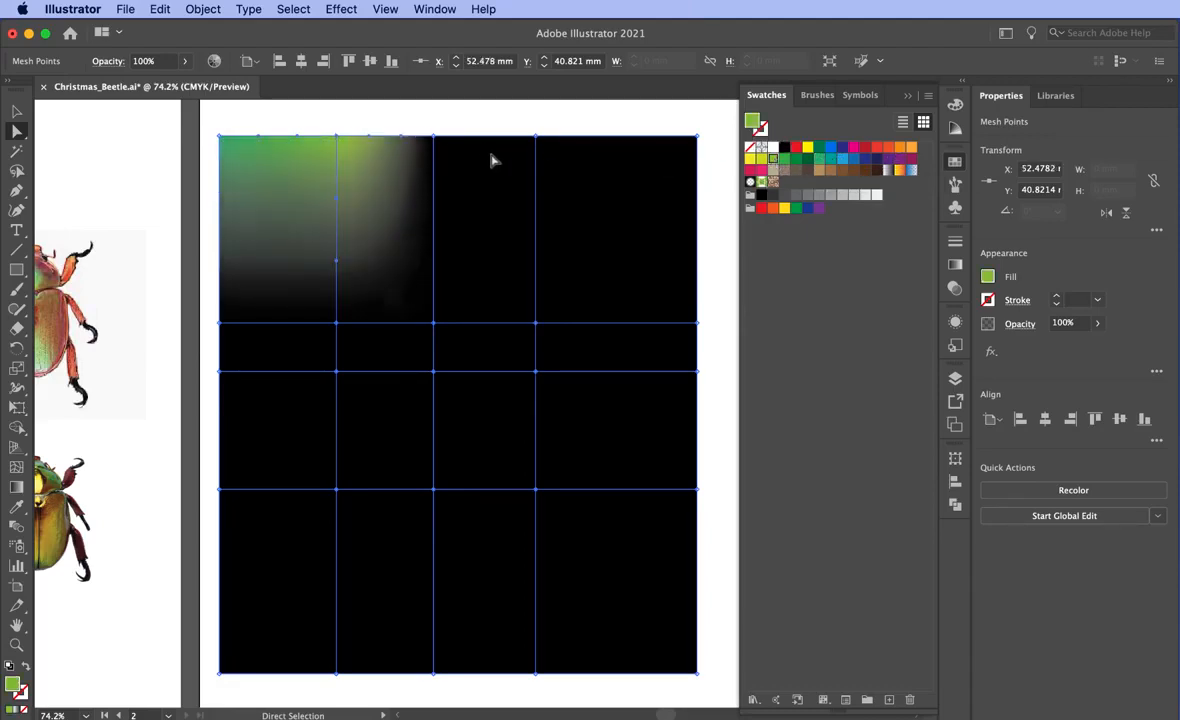
{"action": "left_click", "coordinate": [434, 137]}
{"action": "left_click", "coordinate": [798, 160]}
{"action": "left_click", "coordinate": [433, 322]}
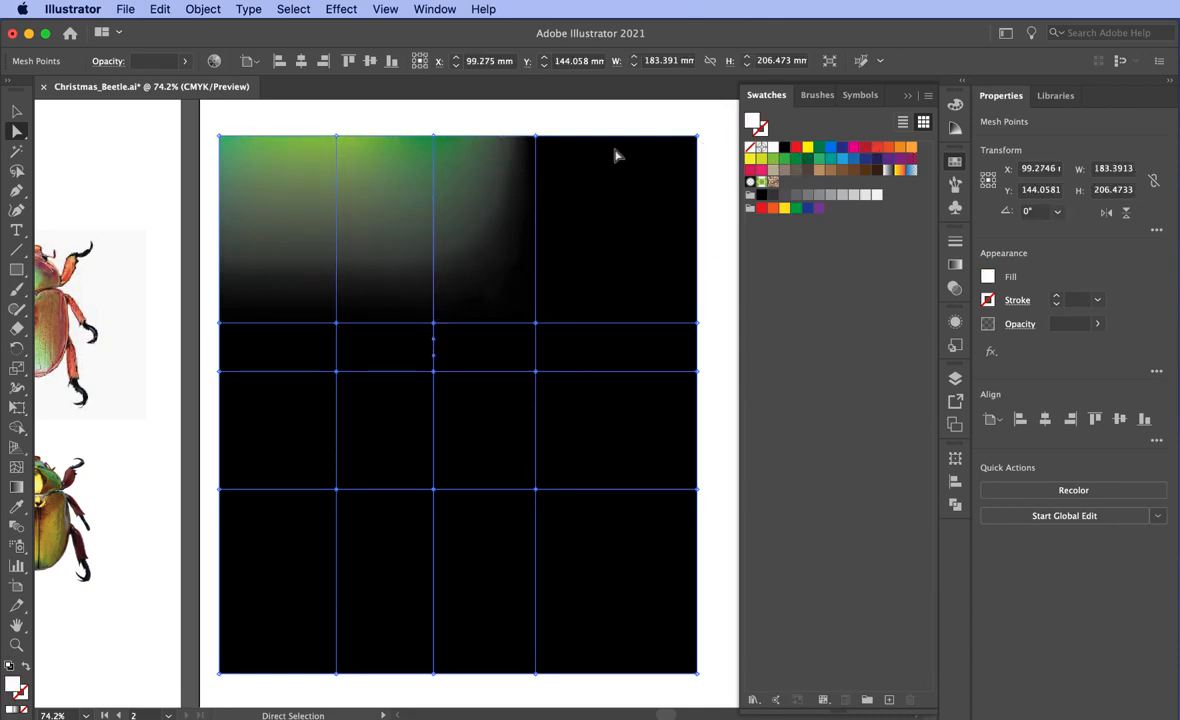
- In the mesh's fourth column, color the top-edge point red and the point directly below it orange
{"action": "left_click", "coordinate": [535, 136]}
{"action": "left_click", "coordinate": [877, 147]}
{"action": "left_click", "coordinate": [535, 323]}
{"action": "left_click", "coordinate": [900, 147]}
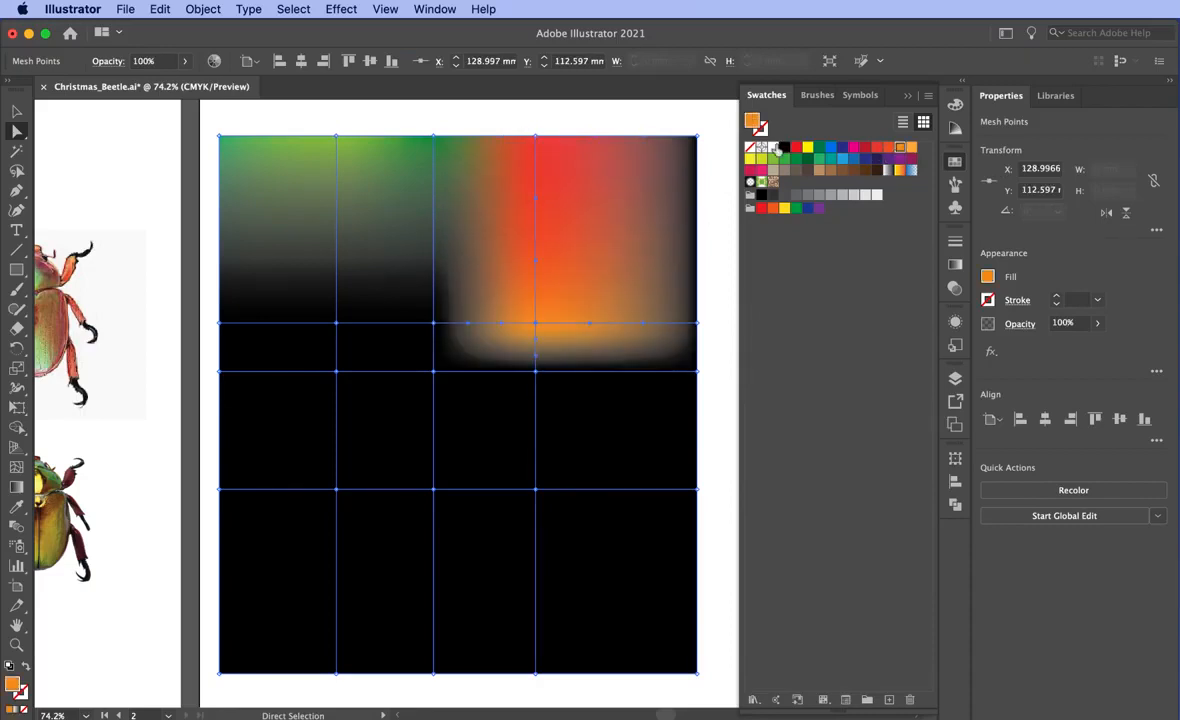
- Color the mesh's top-right corner point and the next point down the right edge magenta
{"action": "left_click", "coordinate": [697, 136]}
{"action": "left_click", "coordinate": [854, 147]}
{"action": "left_click", "coordinate": [697, 323]}
{"action": "left_click", "coordinate": [854, 147]}
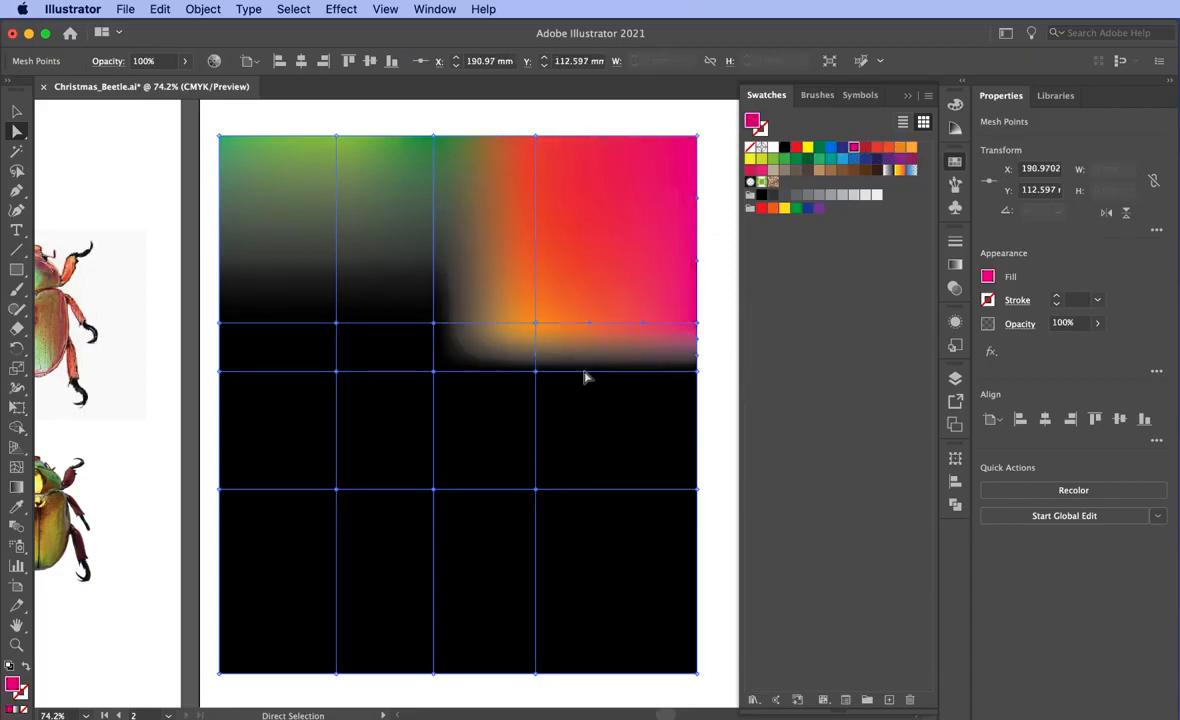
- Color the lower interior mesh point of the fourth column red and the third point down the right edge magenta
{"action": "left_click", "coordinate": [555, 350]}
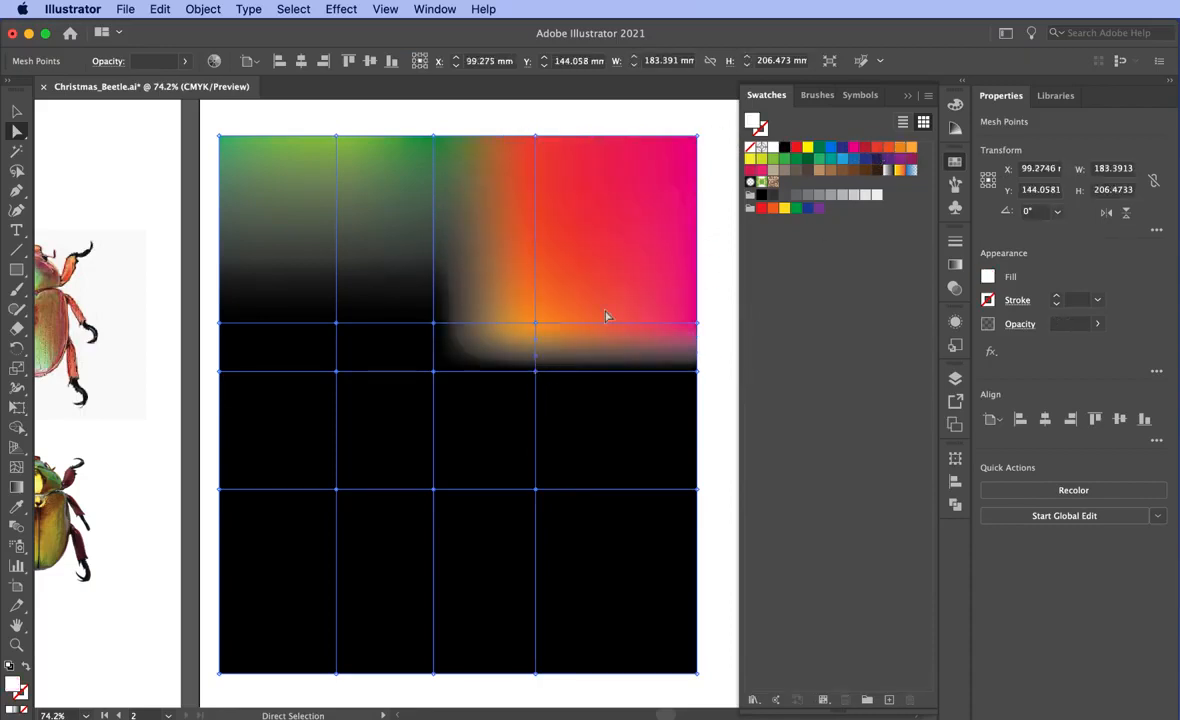
{"action": "left_click", "coordinate": [535, 489]}
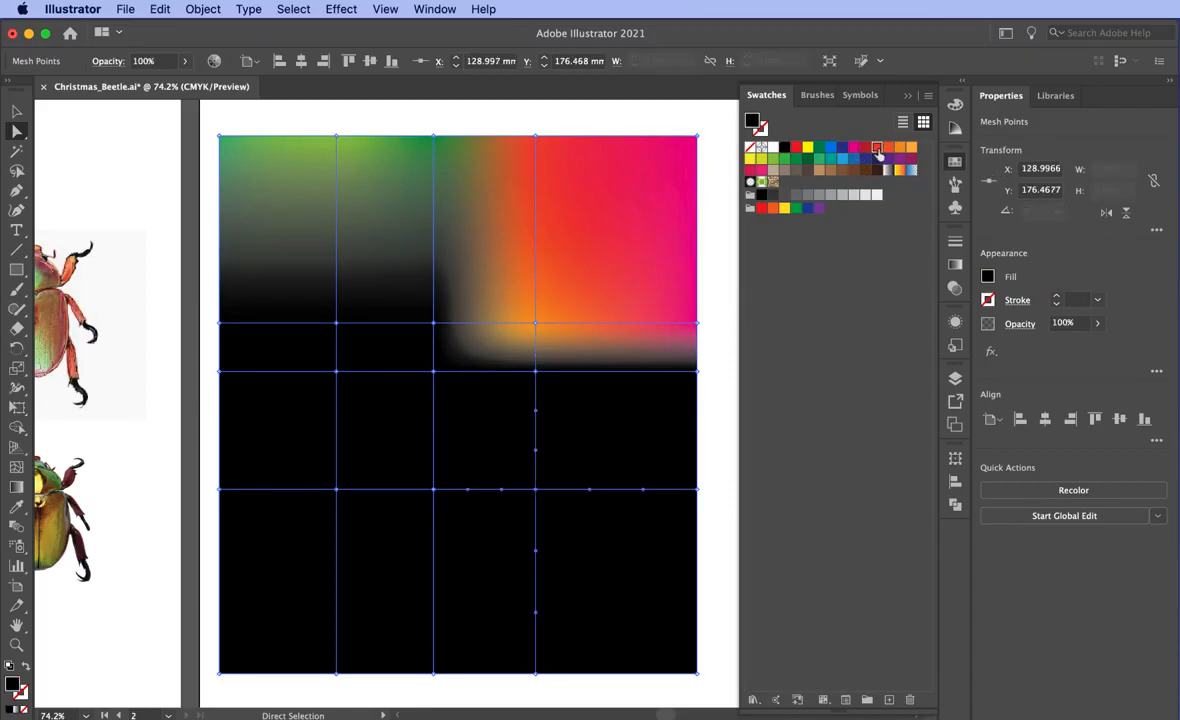
{"action": "left_click", "coordinate": [877, 147]}
{"action": "left_click", "coordinate": [566, 367]}
{"action": "left_click", "coordinate": [697, 372]}
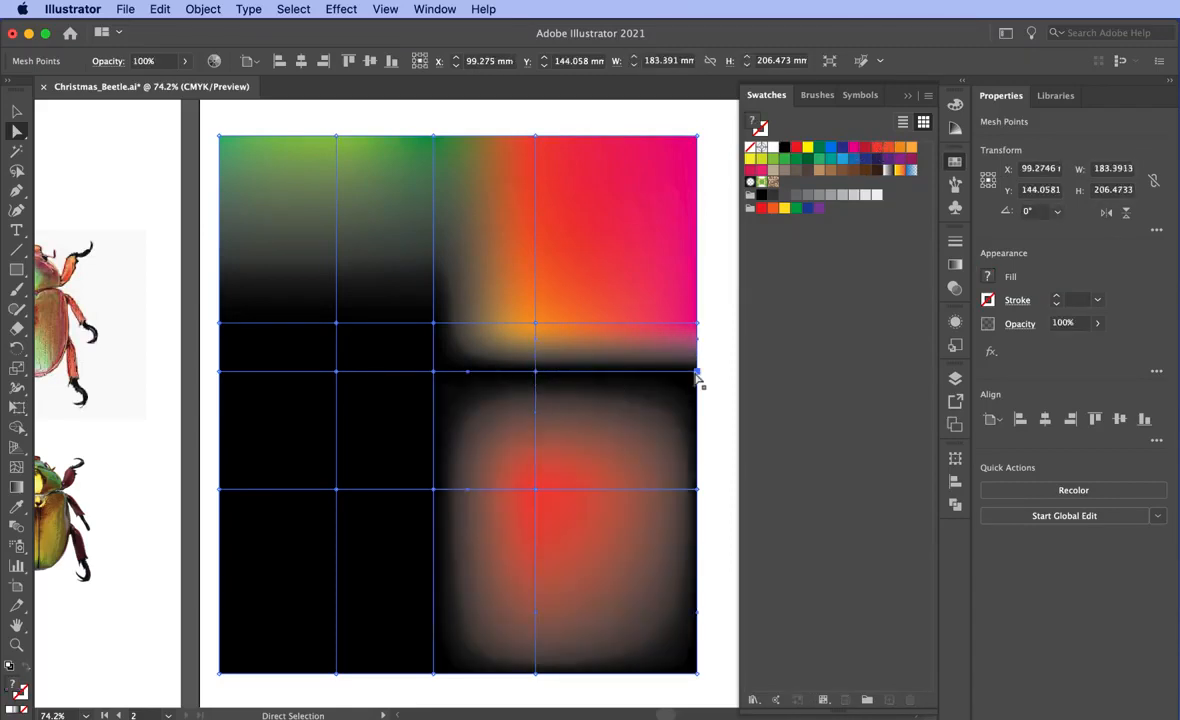
{"action": "left_click", "coordinate": [698, 372]}
{"action": "left_click", "coordinate": [853, 148]}
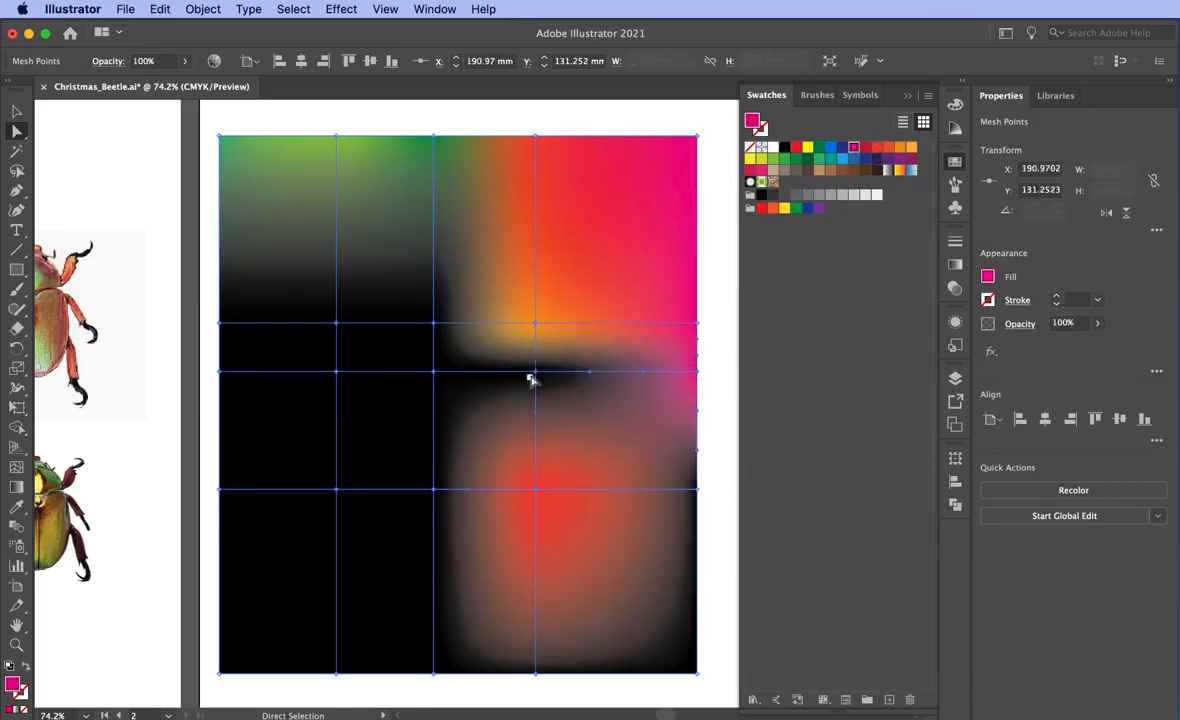
- In the mesh's third column, color the third-row point orange-red and the point directly below it teal green
{"action": "left_click", "coordinate": [434, 371]}
{"action": "left_click", "coordinate": [888, 148]}
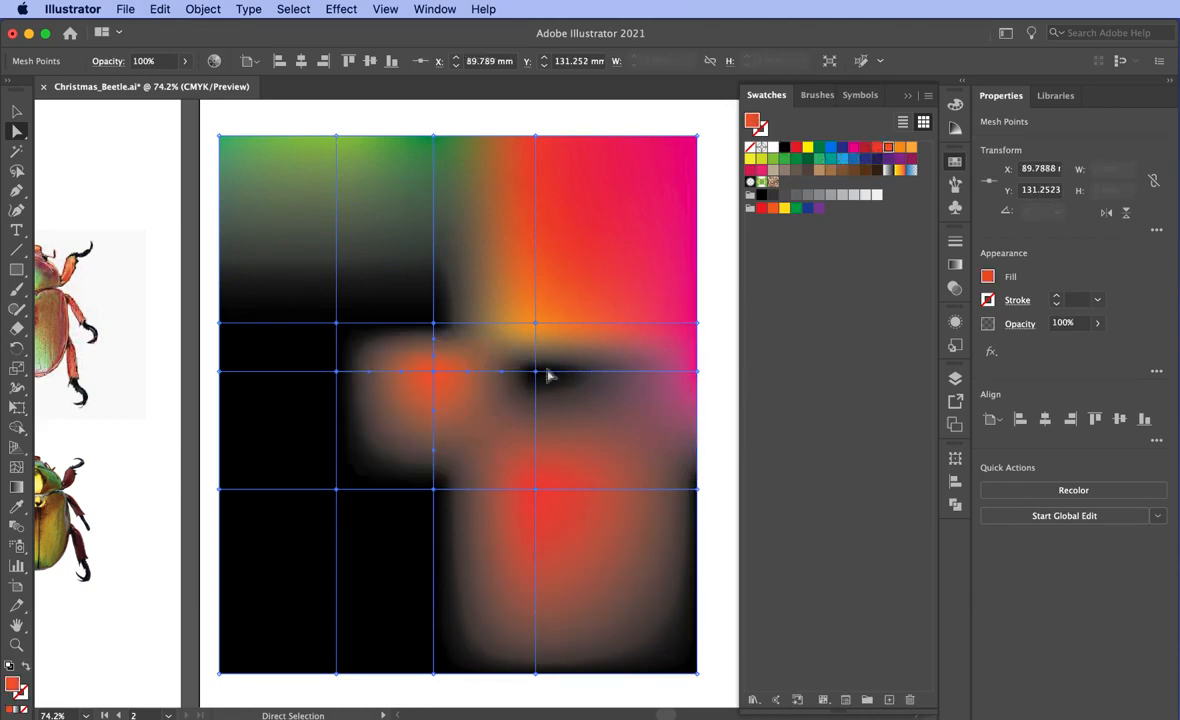
{"action": "left_click", "coordinate": [537, 373]}
{"action": "left_click", "coordinate": [434, 490]}
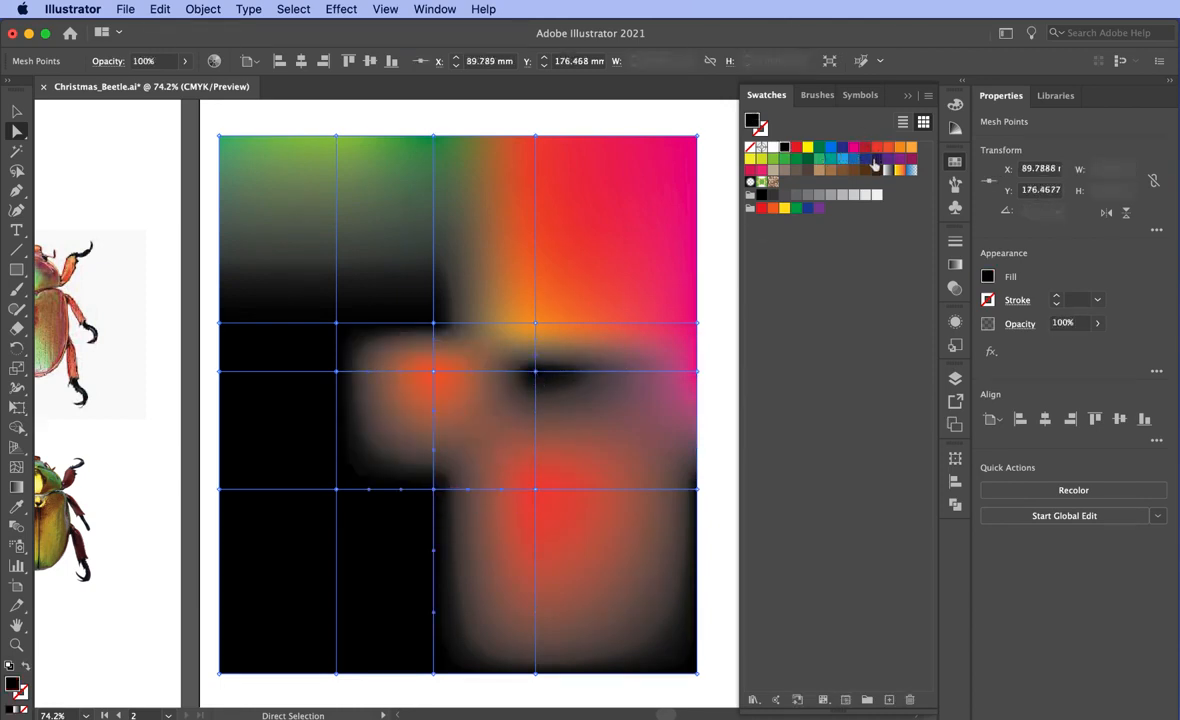
{"action": "left_click", "coordinate": [820, 160]}
- Color the bottom-edge mesh point of the third column green and that of the second column teal
{"action": "left_click", "coordinate": [434, 673]}
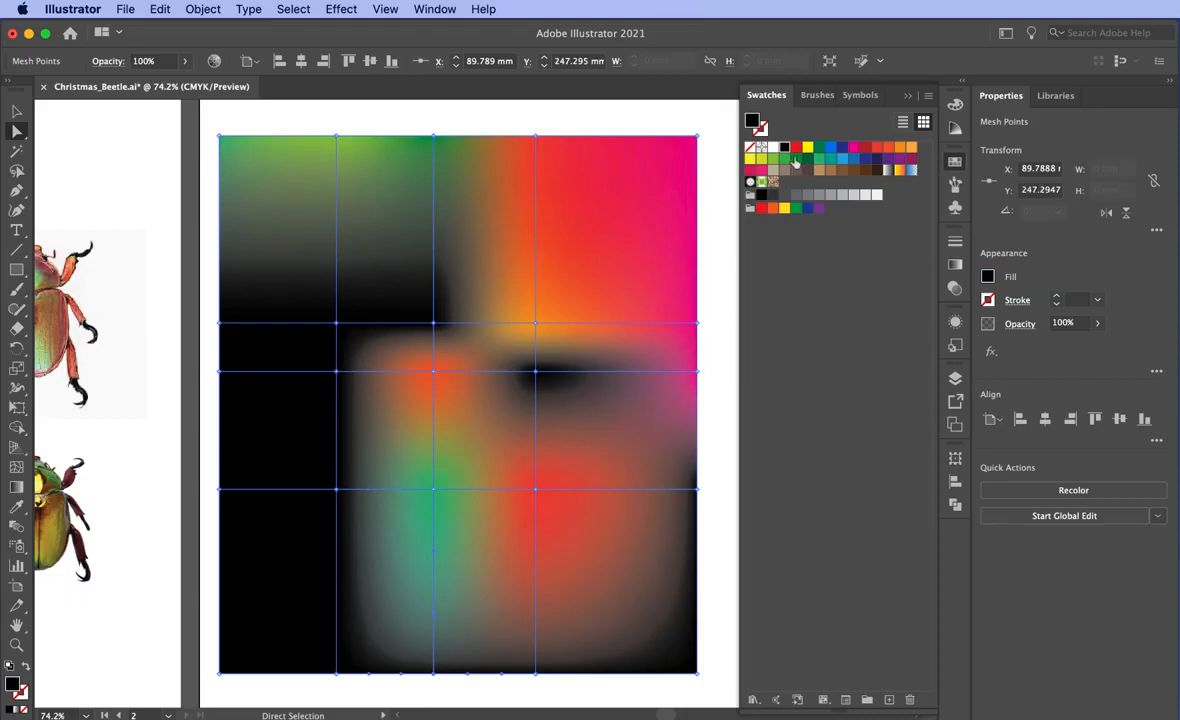
{"action": "left_click", "coordinate": [336, 673]}
{"action": "left_click", "coordinate": [830, 159]}
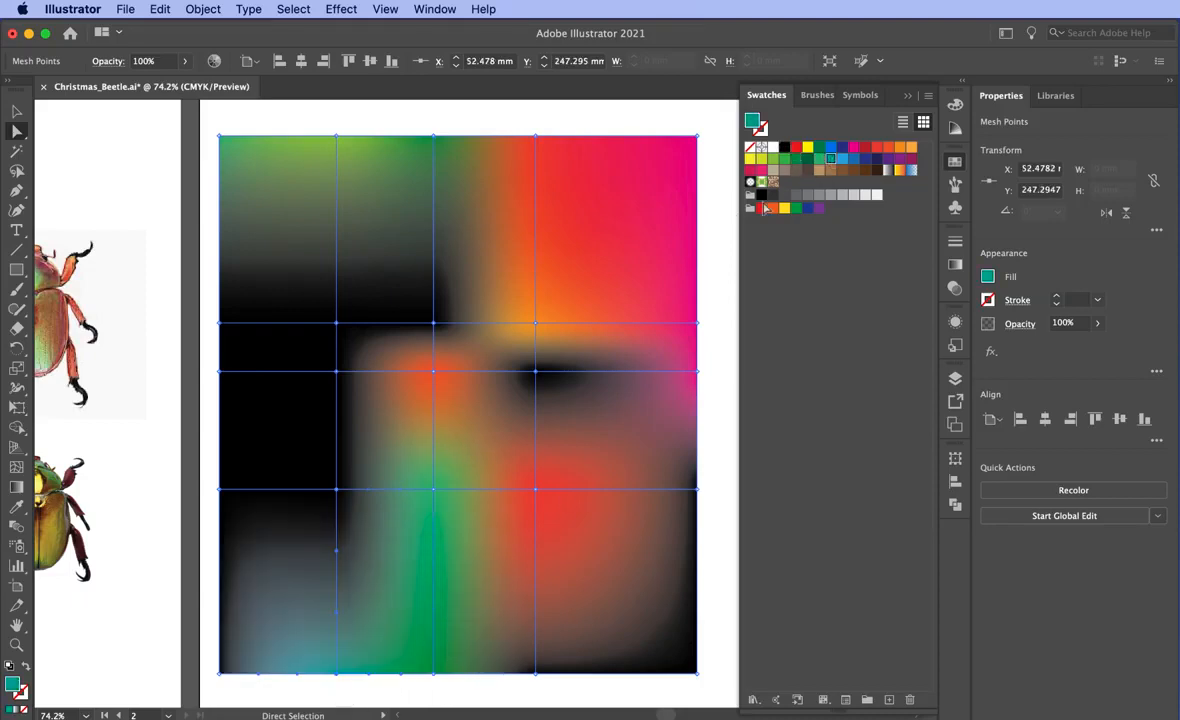
- Try to color the fourth column's third-row mesh point magenta
{"action": "left_click", "coordinate": [536, 375]}
{"action": "left_click", "coordinate": [538, 369]}
{"action": "left_click", "coordinate": [853, 147]}
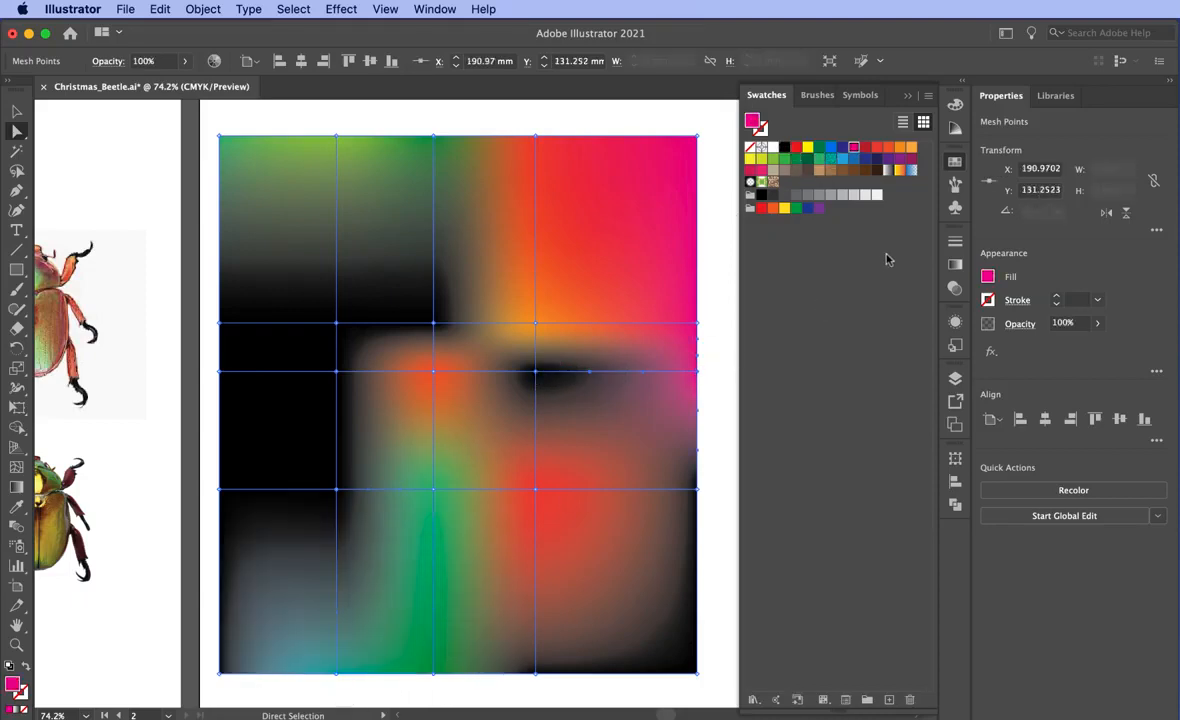
- Color the fourth column's bottom-edge mesh point teal green, the bottom-right corner red and the right-edge point above that corner magenta
{"action": "left_click", "coordinate": [535, 673]}
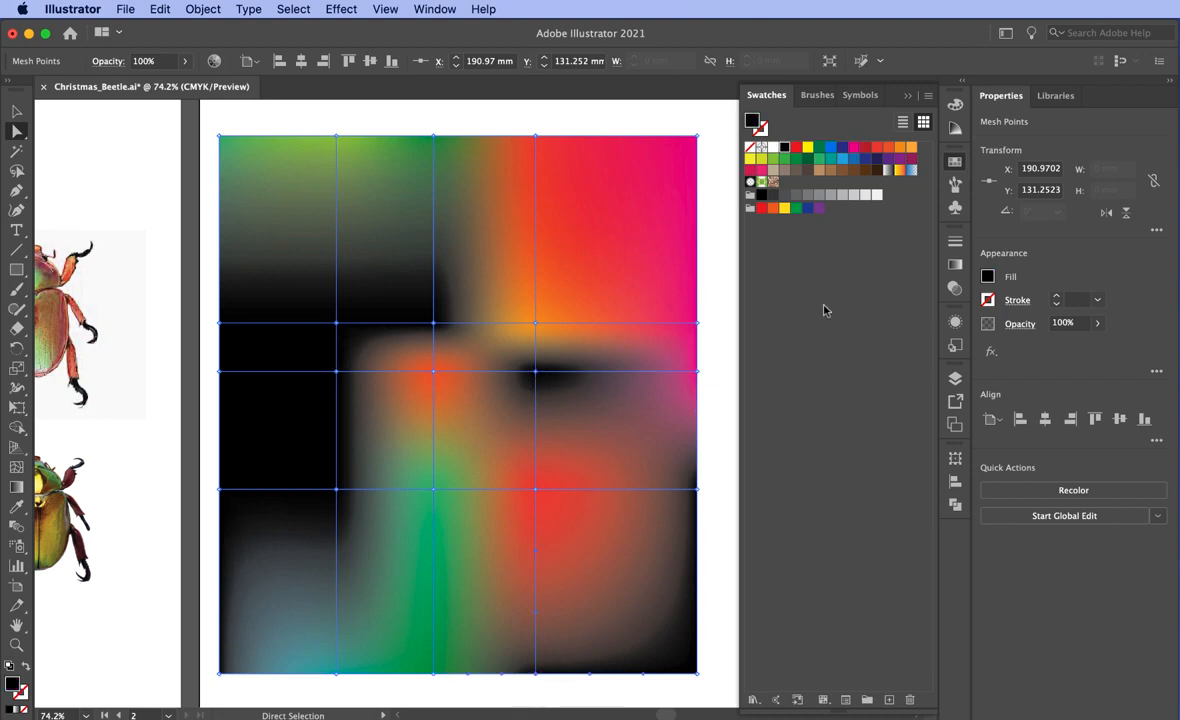
{"action": "left_click", "coordinate": [819, 160]}
{"action": "left_click", "coordinate": [697, 673]}
{"action": "left_click", "coordinate": [796, 147]}
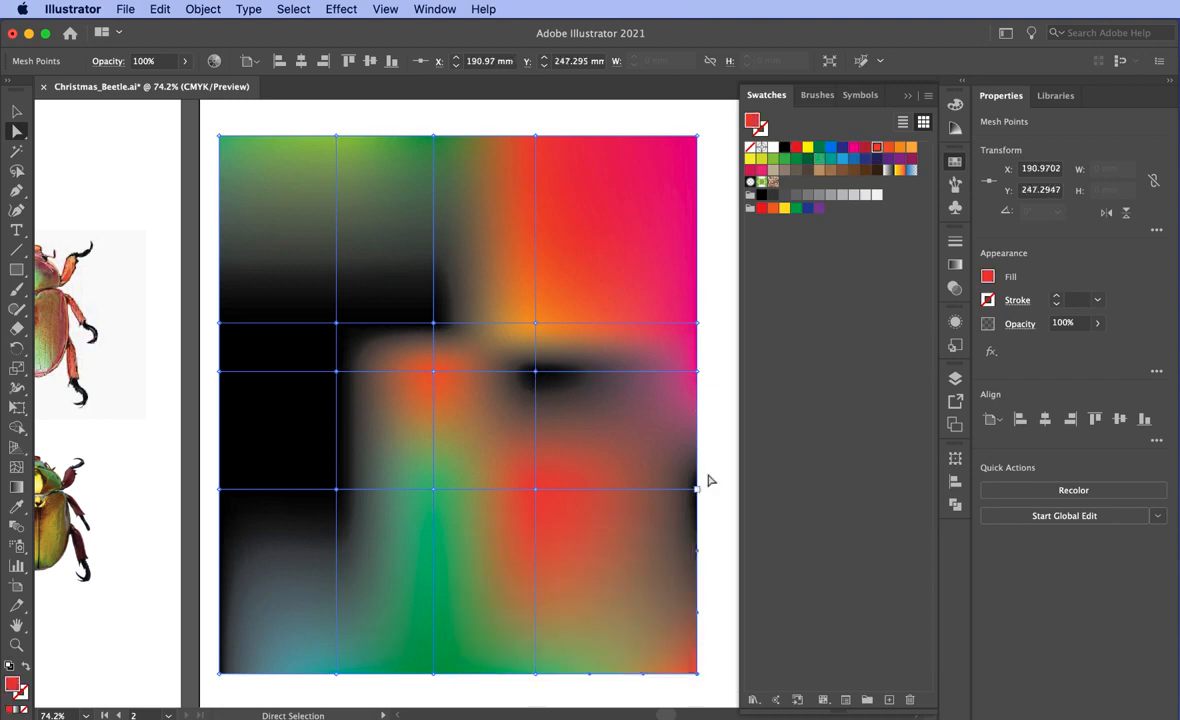
{"action": "left_click", "coordinate": [697, 489]}
{"action": "left_click", "coordinate": [853, 147]}
- In the mesh's second column, color the third-row point blue and the point directly below it teal green
{"action": "left_click", "coordinate": [538, 369]}
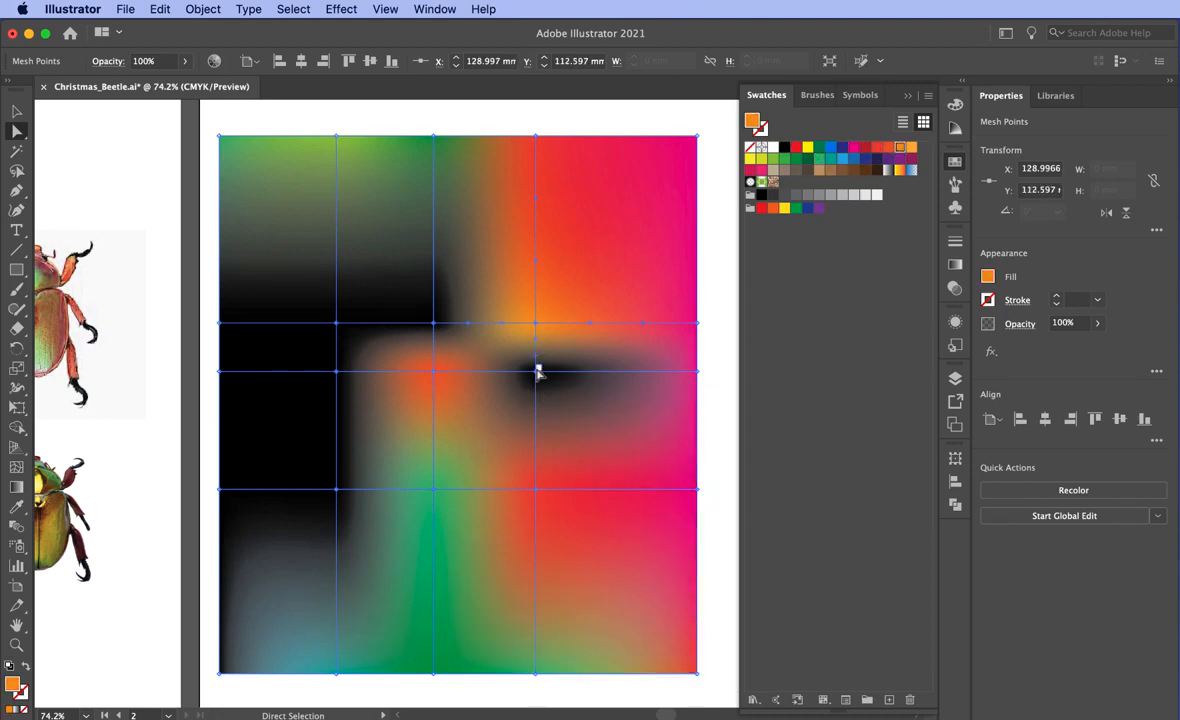
{"action": "left_click", "coordinate": [435, 325]}
{"action": "left_click", "coordinate": [336, 371]}
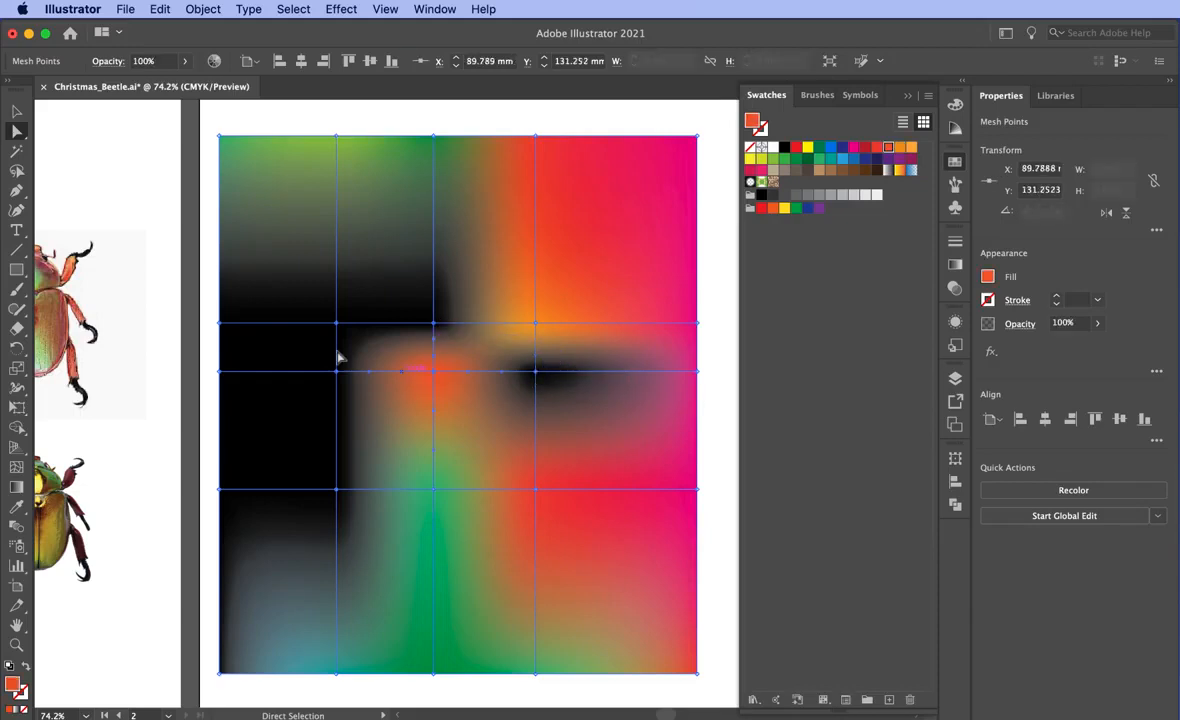
{"action": "left_click", "coordinate": [853, 158]}
{"action": "left_click", "coordinate": [336, 489]}
{"action": "left_click", "coordinate": [819, 158]}
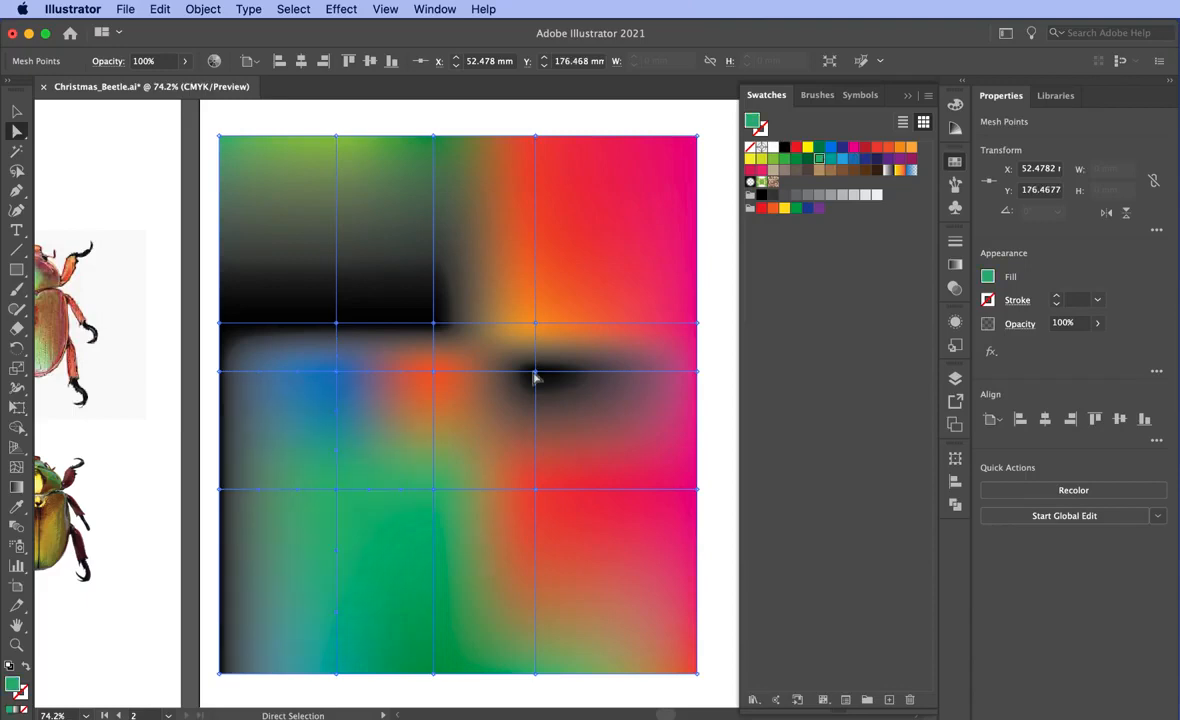
- On the mesh's left edge, color the fourth-row point dark green and the bottom corner point light green
{"action": "left_click", "coordinate": [219, 490]}
{"action": "left_click", "coordinate": [820, 151]}
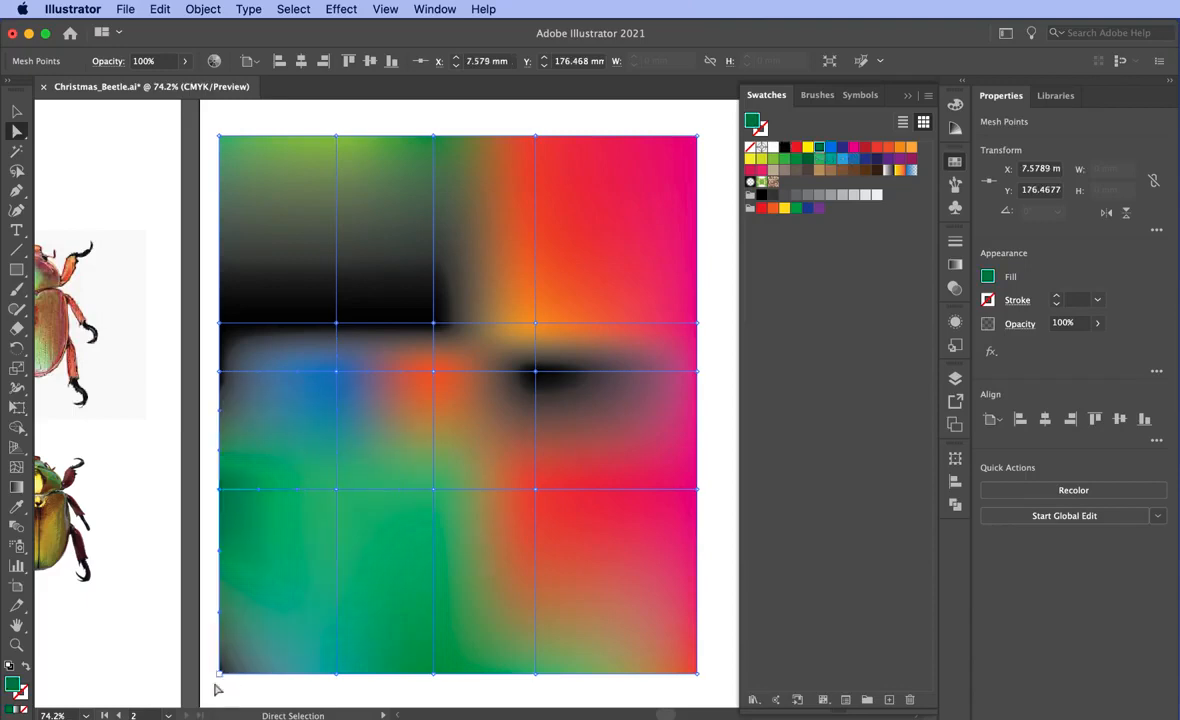
{"action": "left_click", "coordinate": [218, 612]}
{"action": "left_click", "coordinate": [772, 159]}
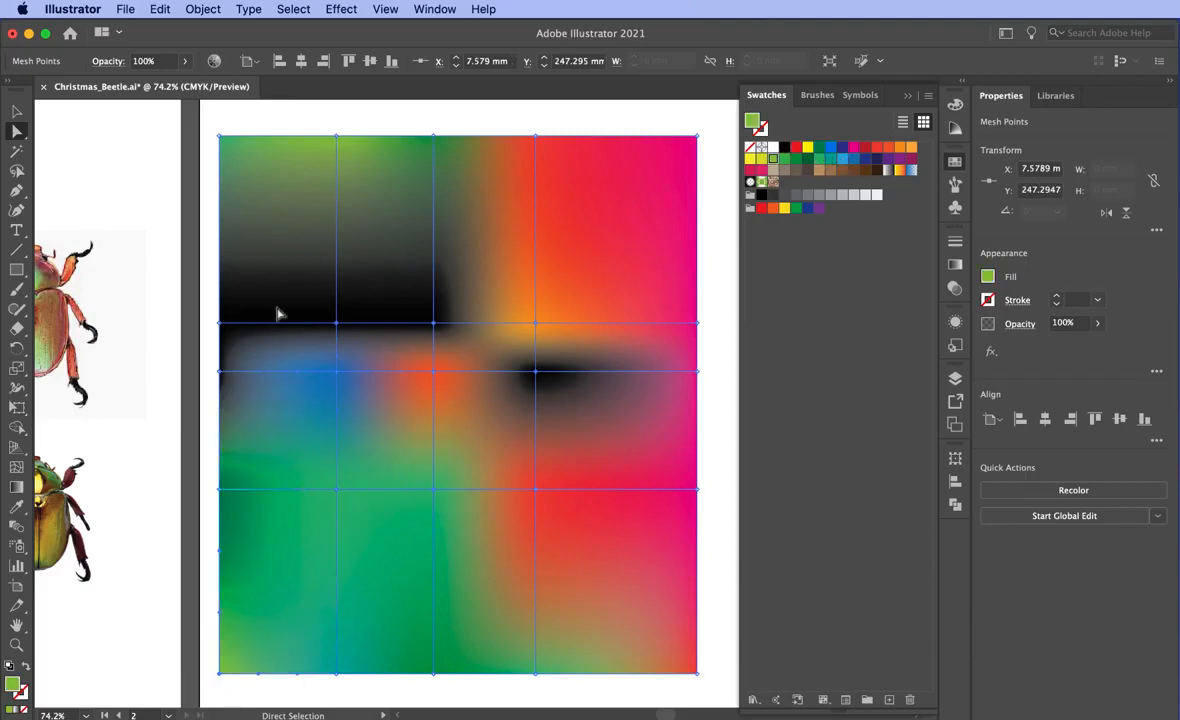
- Color the left edge's second-row mesh point green, the second-row point beside it teal green, and the left edge's third-row point blue
{"action": "left_click", "coordinate": [219, 323]}
{"action": "left_click", "coordinate": [796, 159]}
{"action": "left_click", "coordinate": [336, 324]}
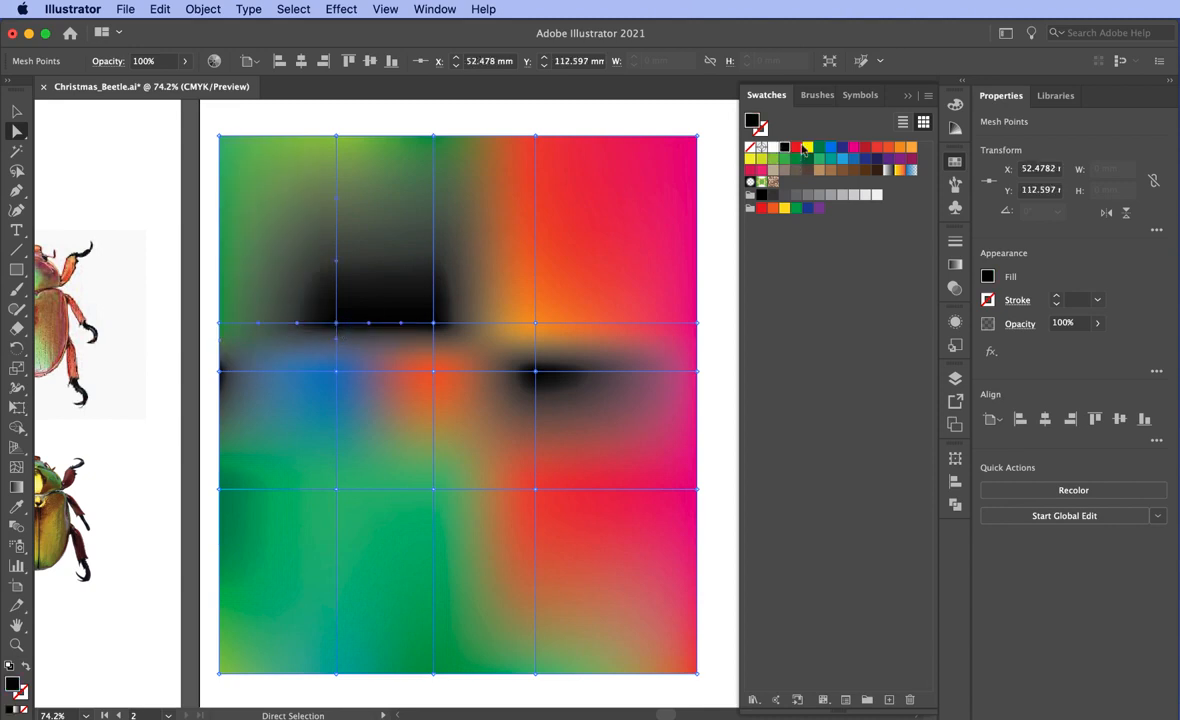
{"action": "left_click", "coordinate": [817, 160]}
{"action": "left_click", "coordinate": [219, 372]}
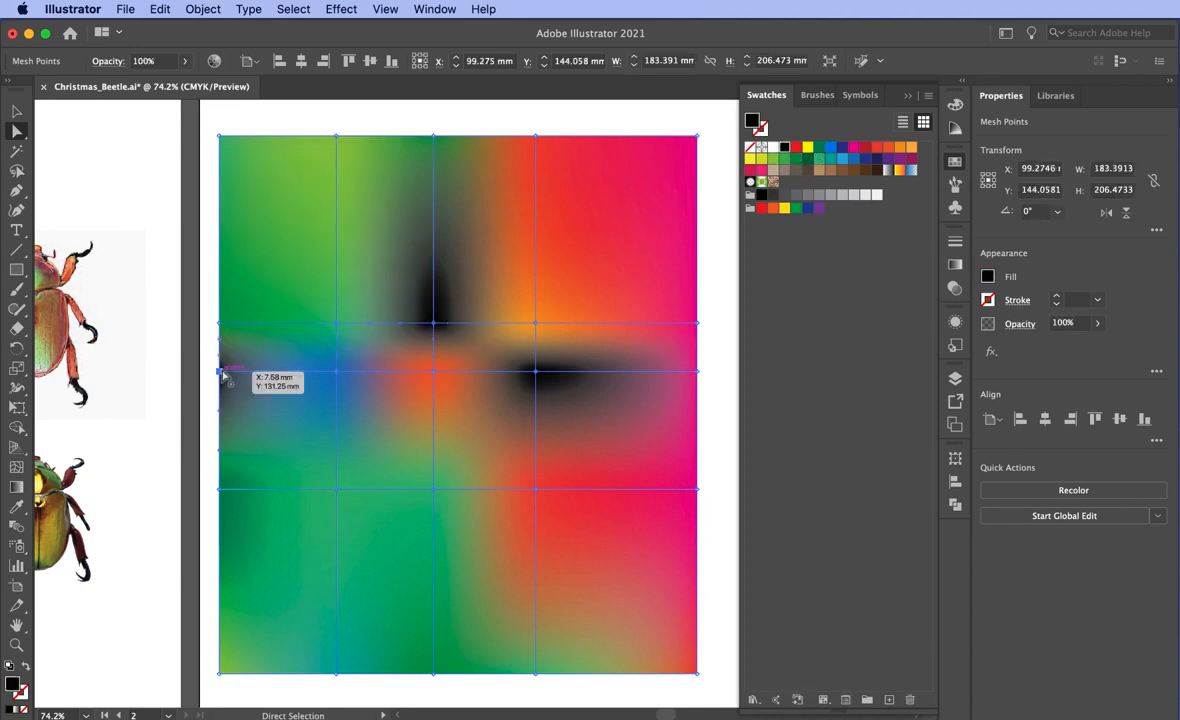
{"action": "left_click", "coordinate": [853, 159]}
- Color the remaining black mesh points magenta: the third column's second-row point and the fourth column's third-row point
{"action": "left_click", "coordinate": [16, 645]}
{"action": "left_click_drag", "start_coordinate": [413, 305], "coordinate": [610, 389]}
{"action": "left_click", "coordinate": [16, 131]}
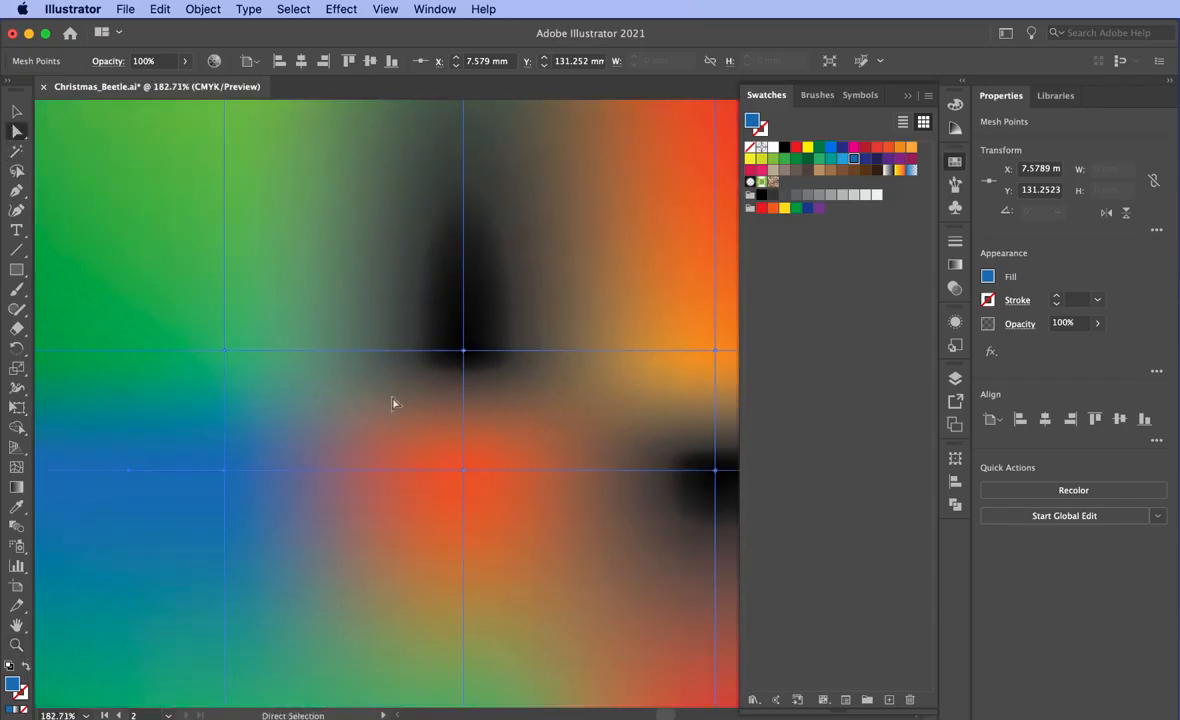
{"action": "left_click", "coordinate": [464, 351]}
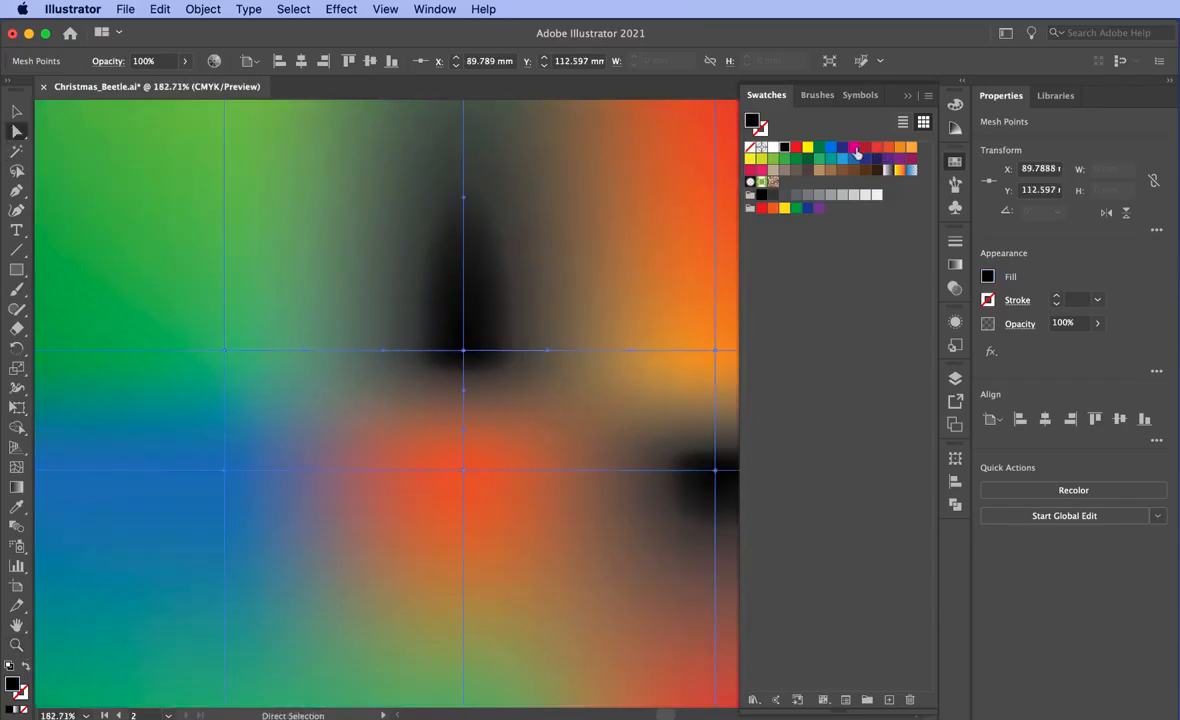
{"action": "left_click", "coordinate": [854, 149]}
{"action": "scroll", "coordinate": [510, 494], "scroll_direction": "right", "scroll_amount": 5}
{"action": "scroll", "coordinate": [510, 494], "scroll_direction": "down", "scroll_amount": 1}
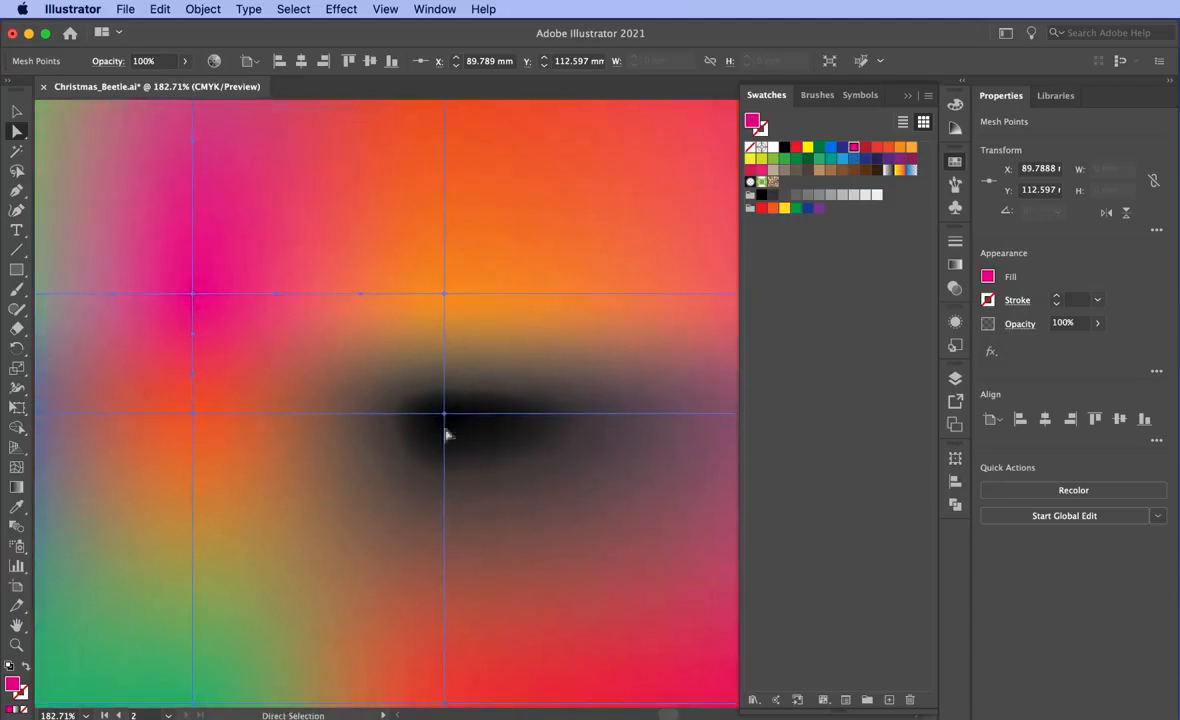
{"action": "left_click", "coordinate": [446, 413]}
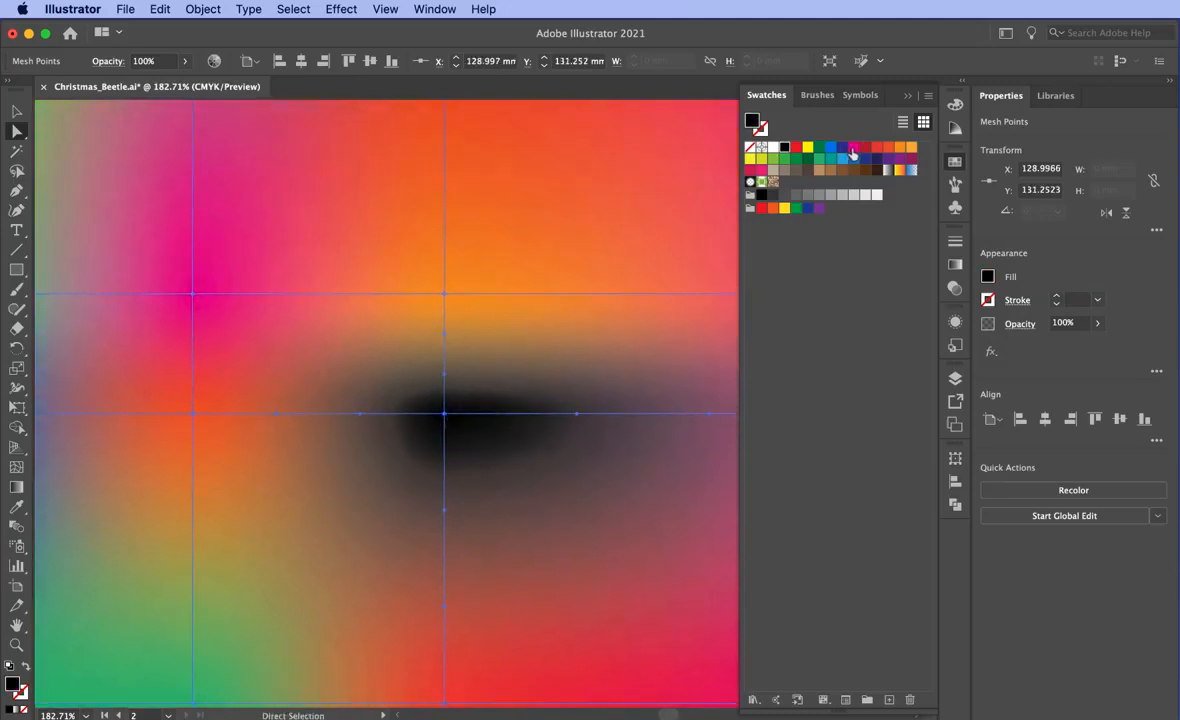
{"action": "left_click", "coordinate": [854, 150]}
- Deselect the mesh and compare its overall color blend with the reference beetle photos
{"action": "left_click", "coordinate": [17, 644]}
{"action": "left_click_drag", "start_coordinate": [405, 600], "coordinate": [190, 258]}
{"action": "key", "text": "space"}
{"action": "left_click_drag", "start_coordinate": [290, 537], "coordinate": [390, 409]}
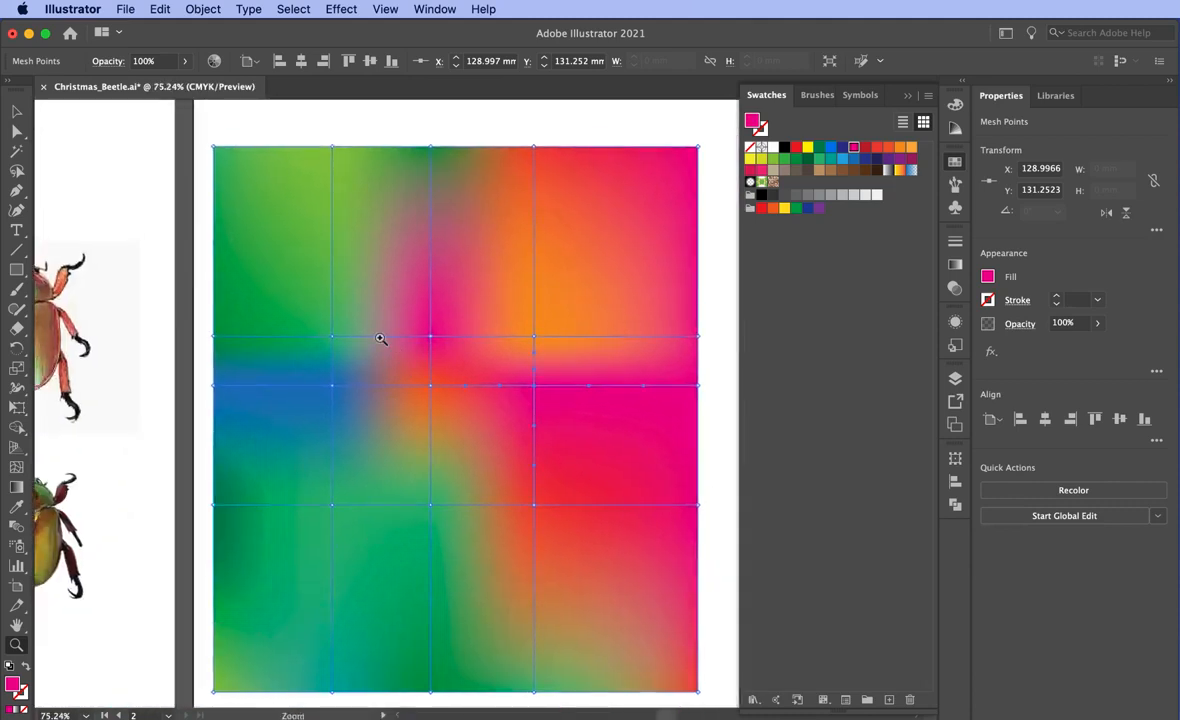
{"action": "left_click", "coordinate": [18, 128]}
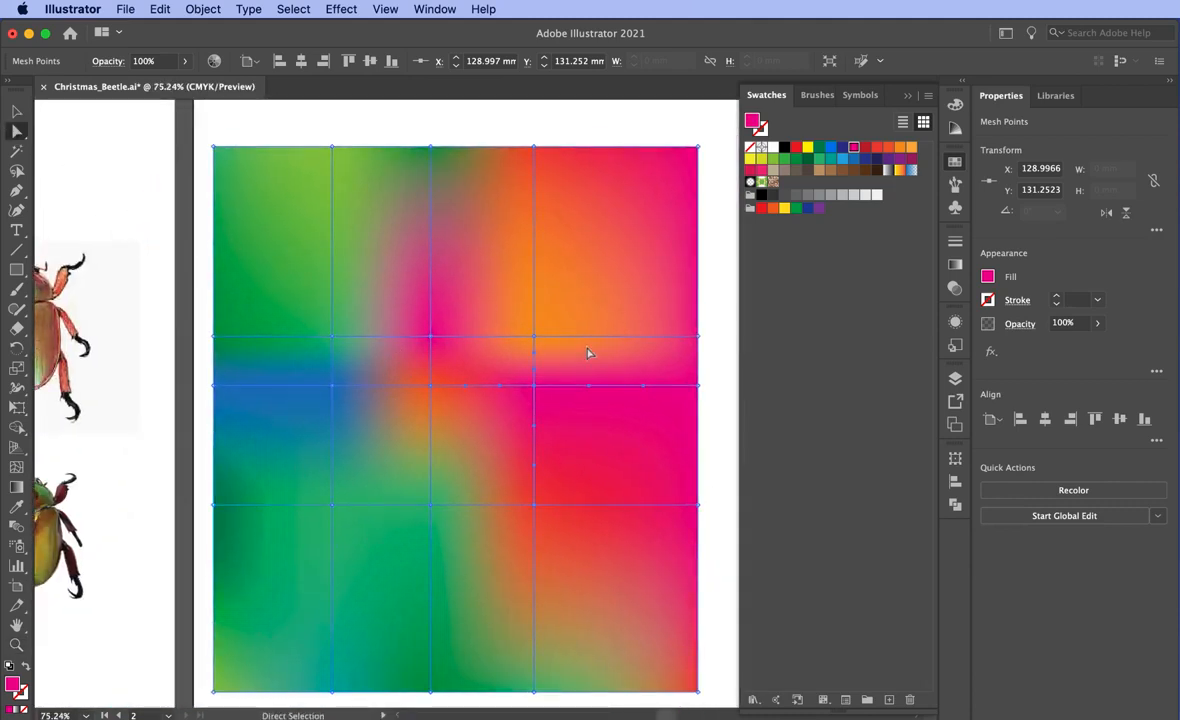
{"action": "left_click", "coordinate": [703, 350]}
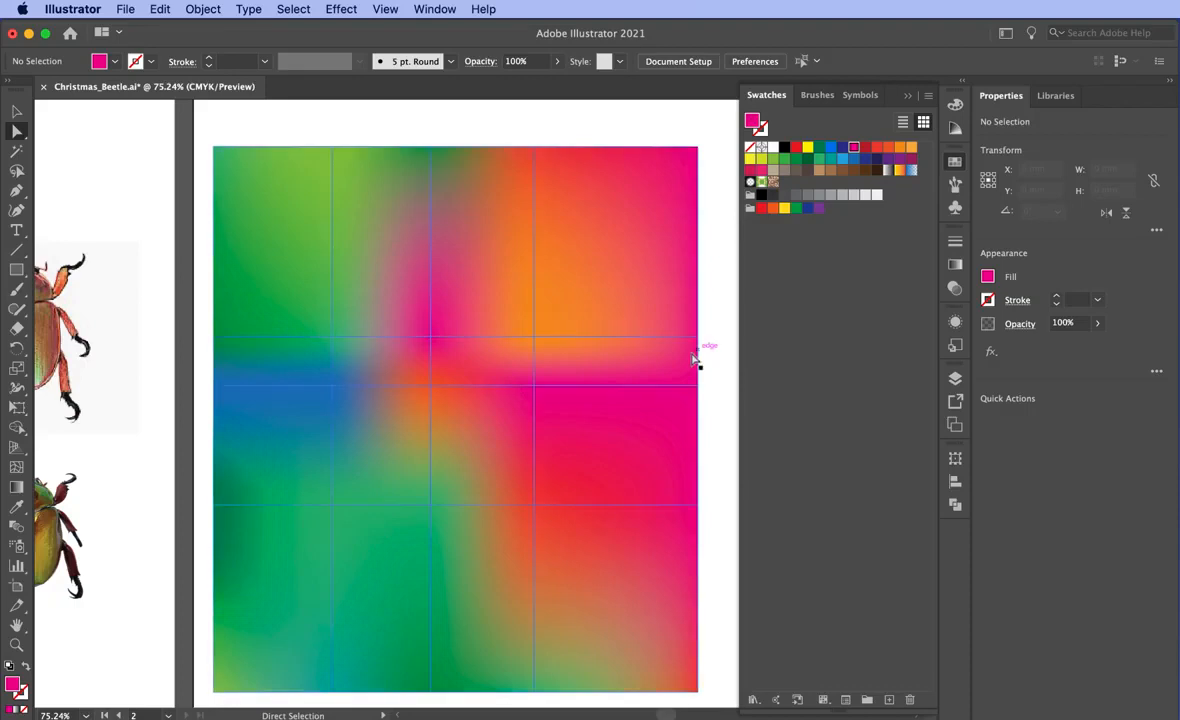
{"action": "scroll", "coordinate": [514, 443], "scroll_direction": "left", "scroll_amount": 3}
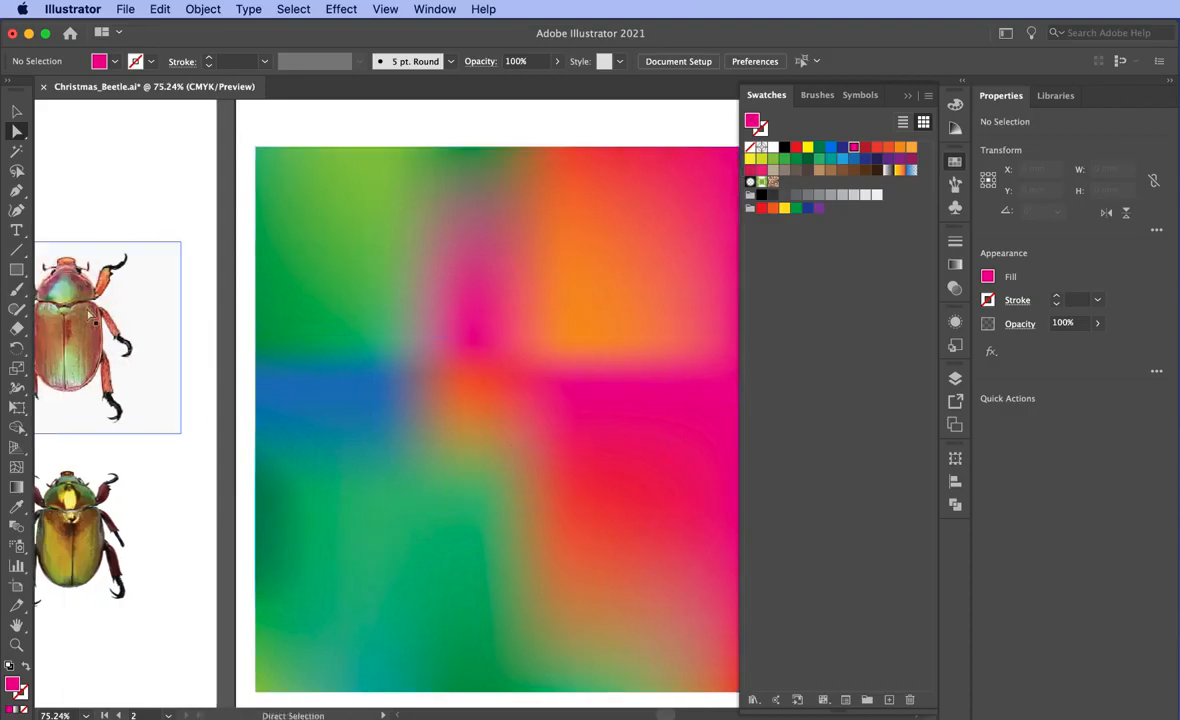
{"action": "scroll", "coordinate": [600, 482], "scroll_direction": "right", "scroll_amount": 5}
{"action": "scroll", "coordinate": [600, 482], "scroll_direction": "down", "scroll_amount": 2}
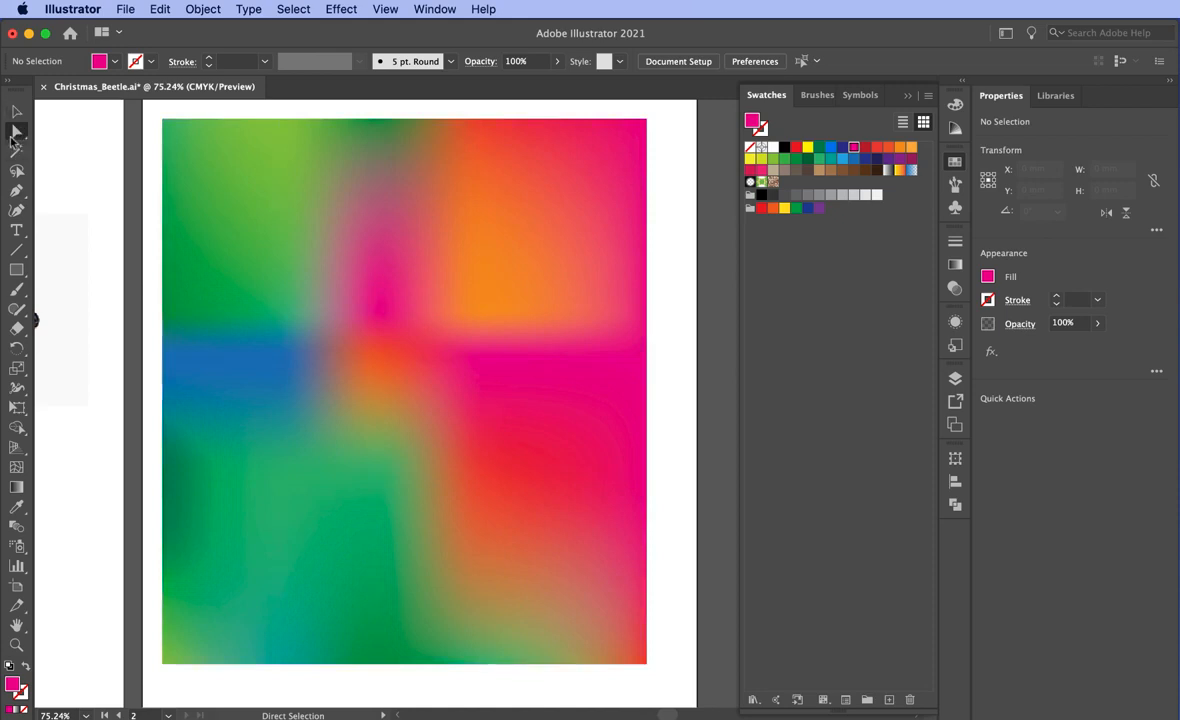
- Move the orange mesh point up and right, the orange-red point left, and the green point below it down and left
{"action": "left_click_drag", "start_coordinate": [482, 315], "coordinate": [509, 233]}
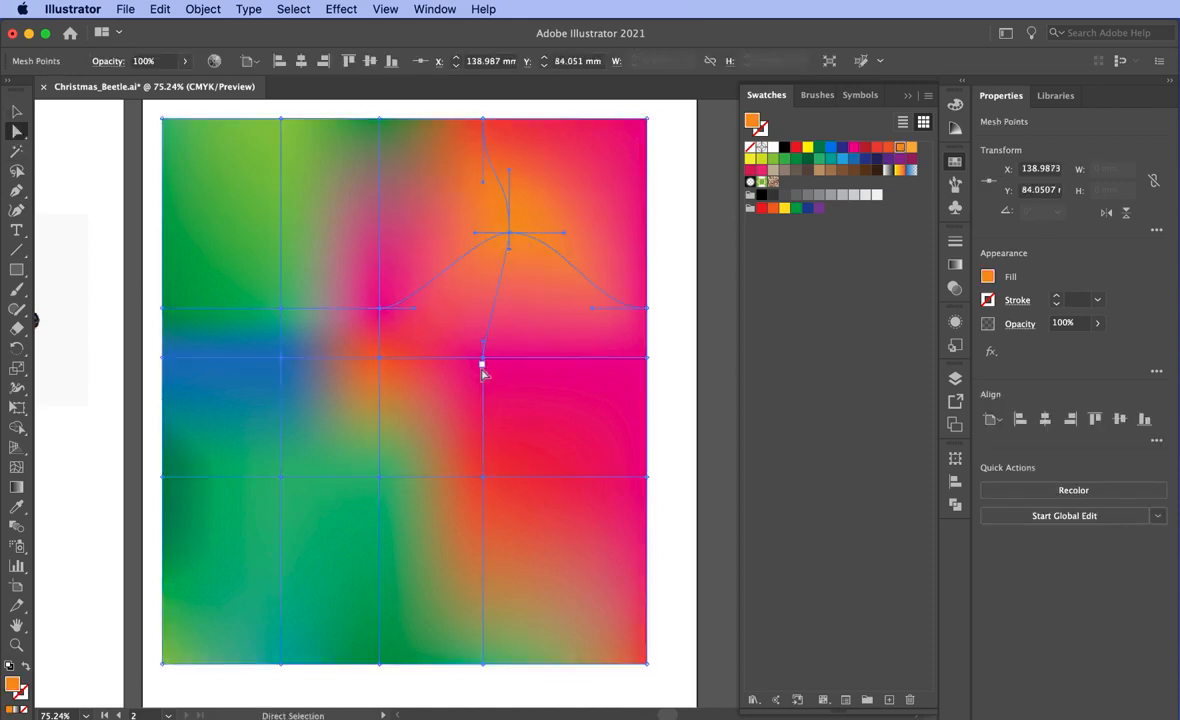
{"action": "left_click_drag", "start_coordinate": [482, 368], "coordinate": [499, 421]}
{"action": "key", "text": "super+z"}
{"action": "left_click_drag", "start_coordinate": [375, 484], "coordinate": [360, 514]}
{"action": "left_click_drag", "start_coordinate": [376, 355], "coordinate": [352, 353]}
{"action": "left_click_drag", "start_coordinate": [277, 353], "coordinate": [245, 369]}
{"action": "key", "text": "super+z"}
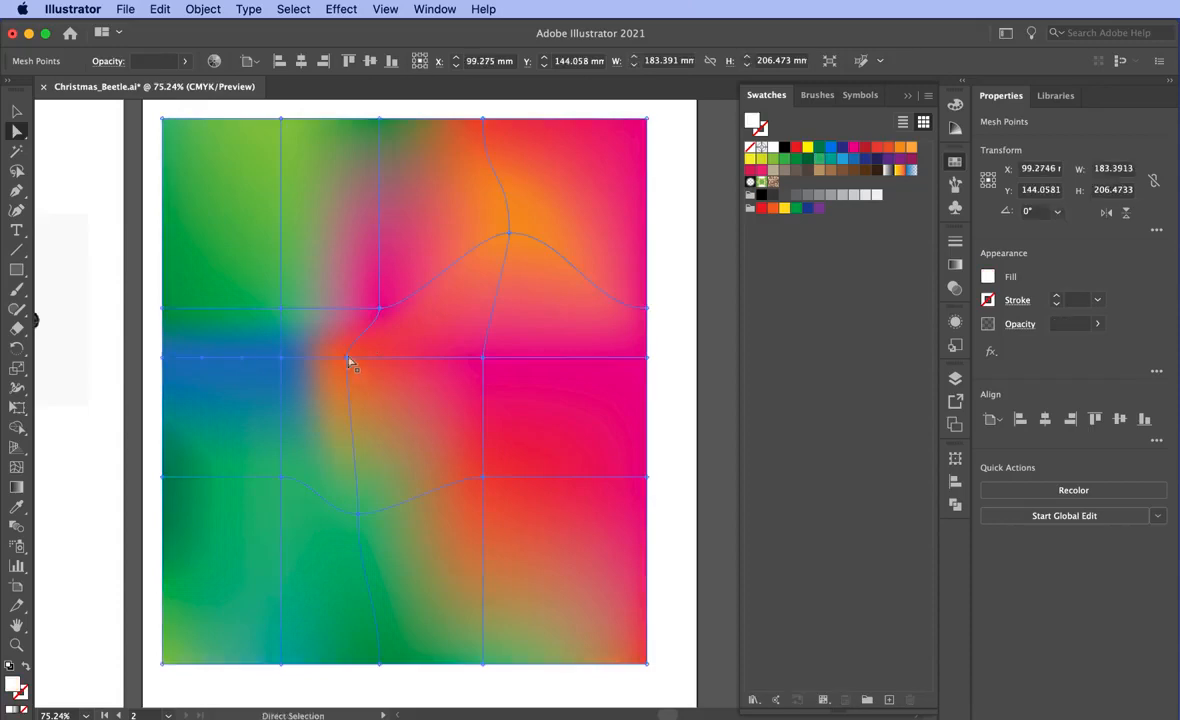
- Bend the mesh line below the orange-red point, shift the second column's second-row point slightly up and left, and deselect the mesh
{"action": "left_click", "coordinate": [348, 358]}
{"action": "left_click_drag", "start_coordinate": [345, 396], "coordinate": [329, 441]}
{"action": "left_click", "coordinate": [686, 397]}
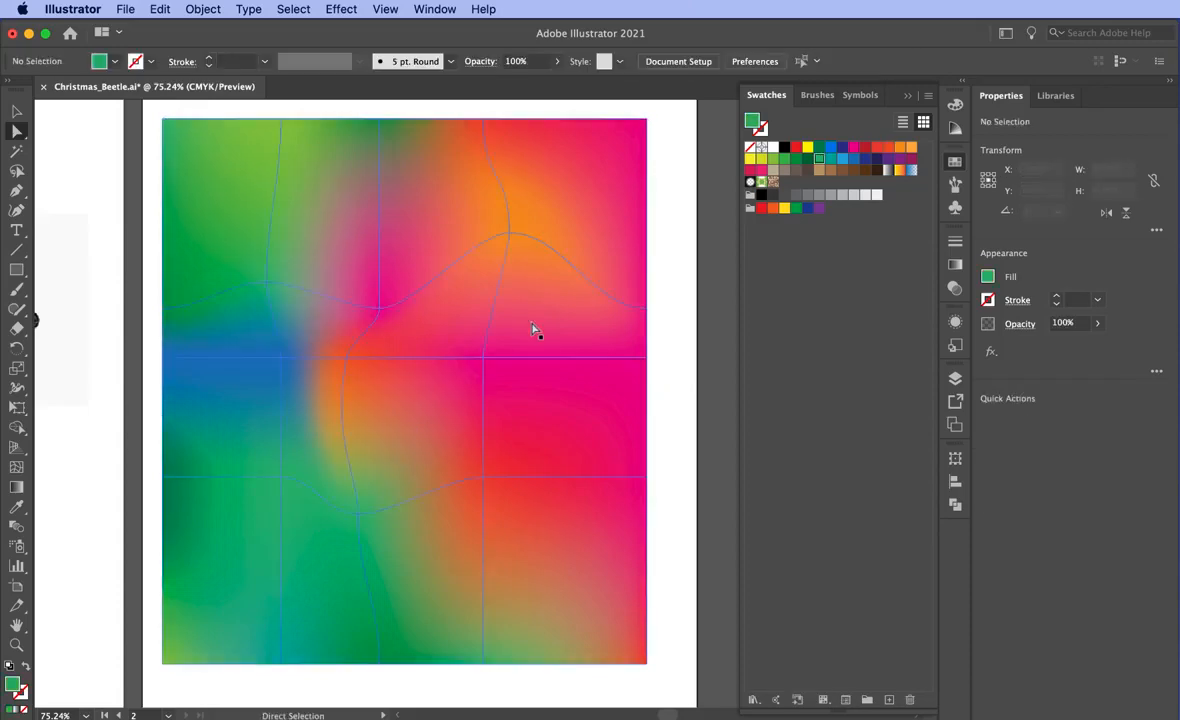
- Send the gradient mesh rectangle to the back, behind the black beetle
{"action": "left_click", "coordinate": [17, 111]}
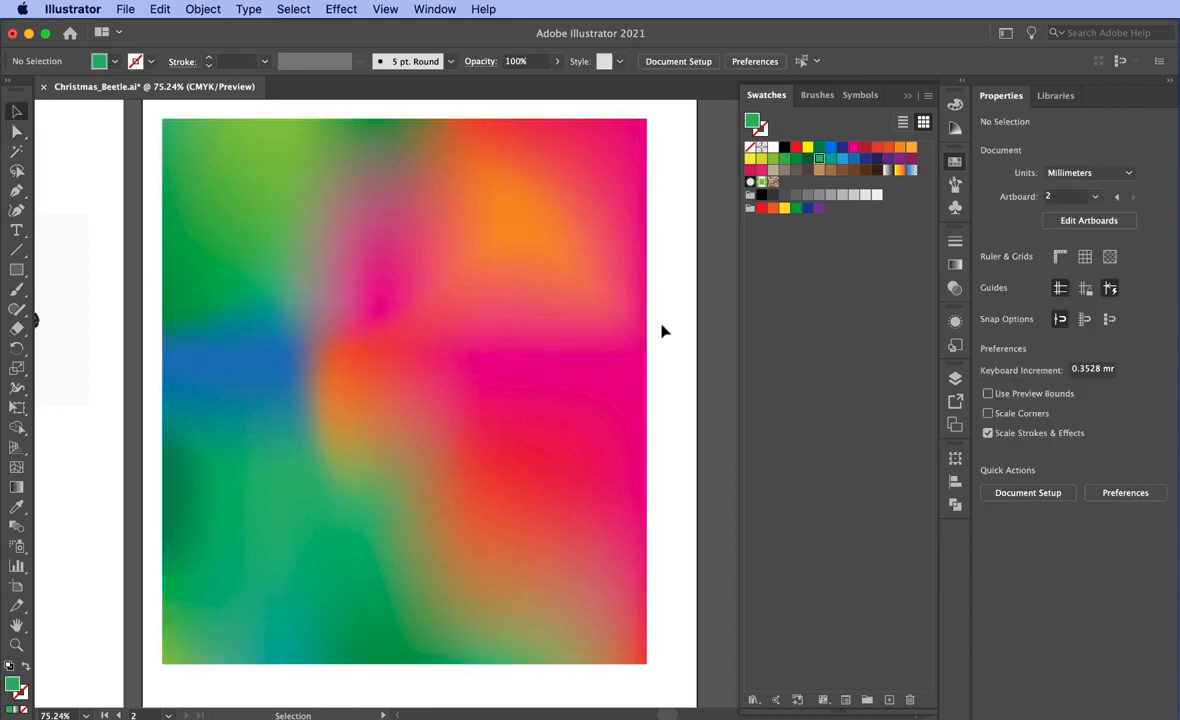
{"action": "left_click", "coordinate": [460, 378]}
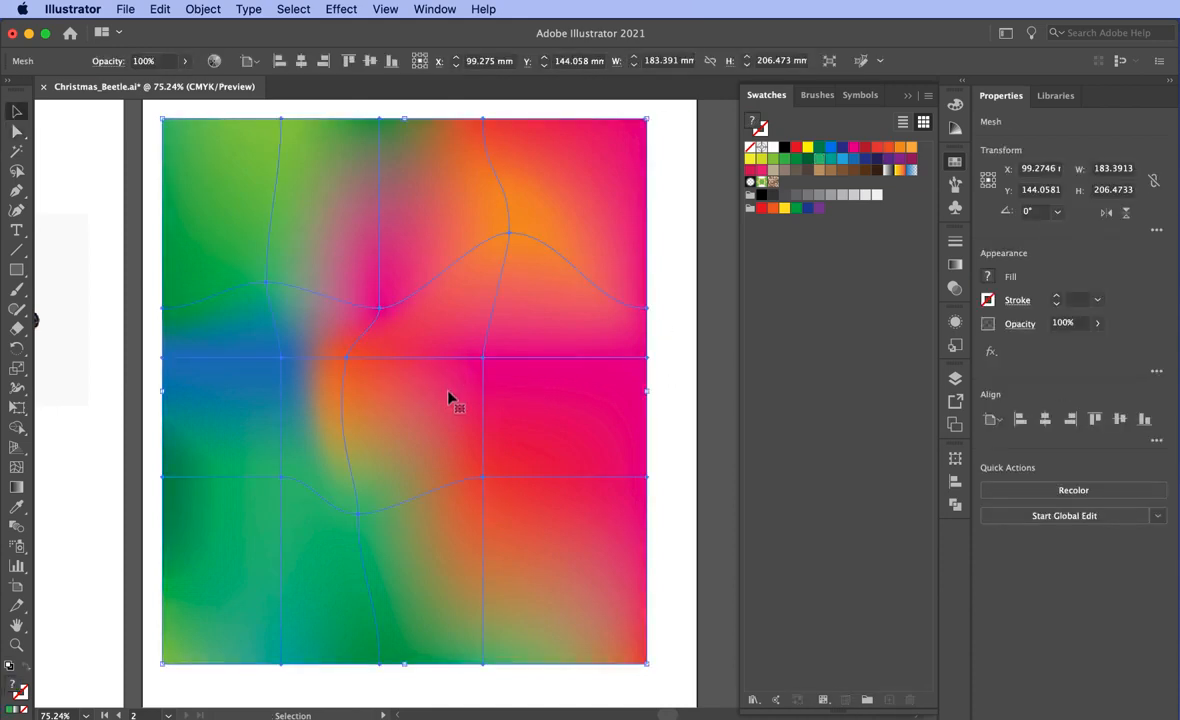
{"action": "right_click", "coordinate": [448, 398]}
{"action": "mouse_move", "coordinate": [495, 490]}
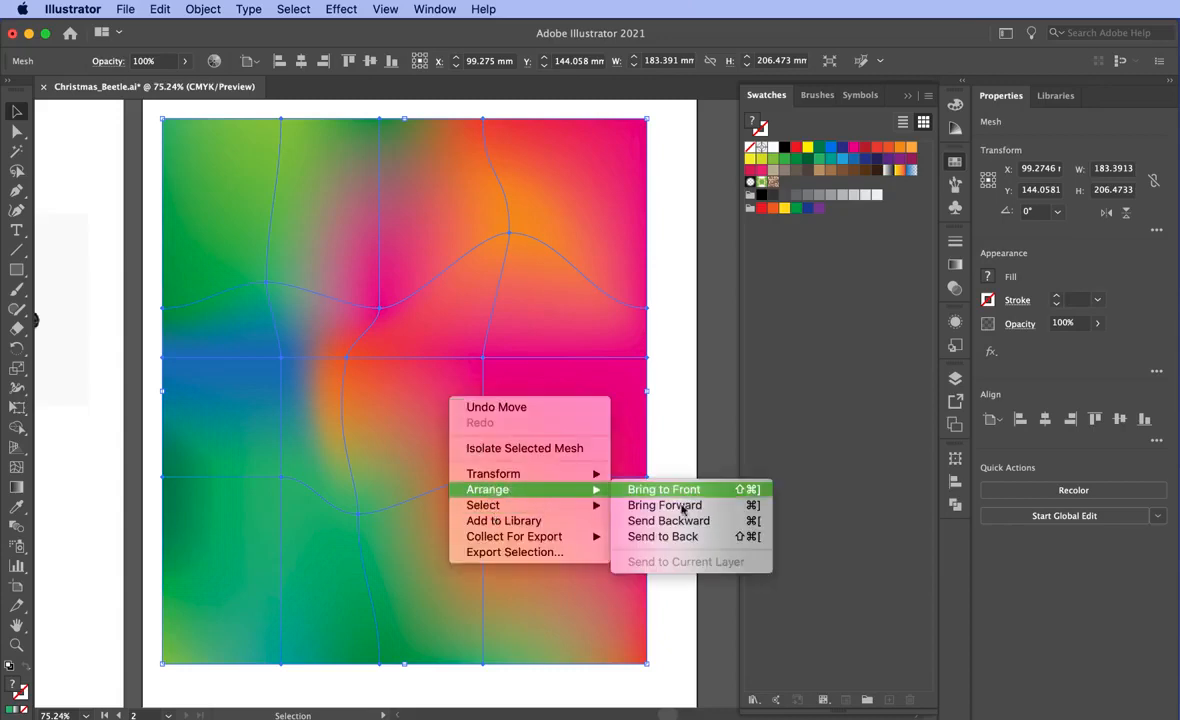
{"action": "left_click", "coordinate": [721, 542]}
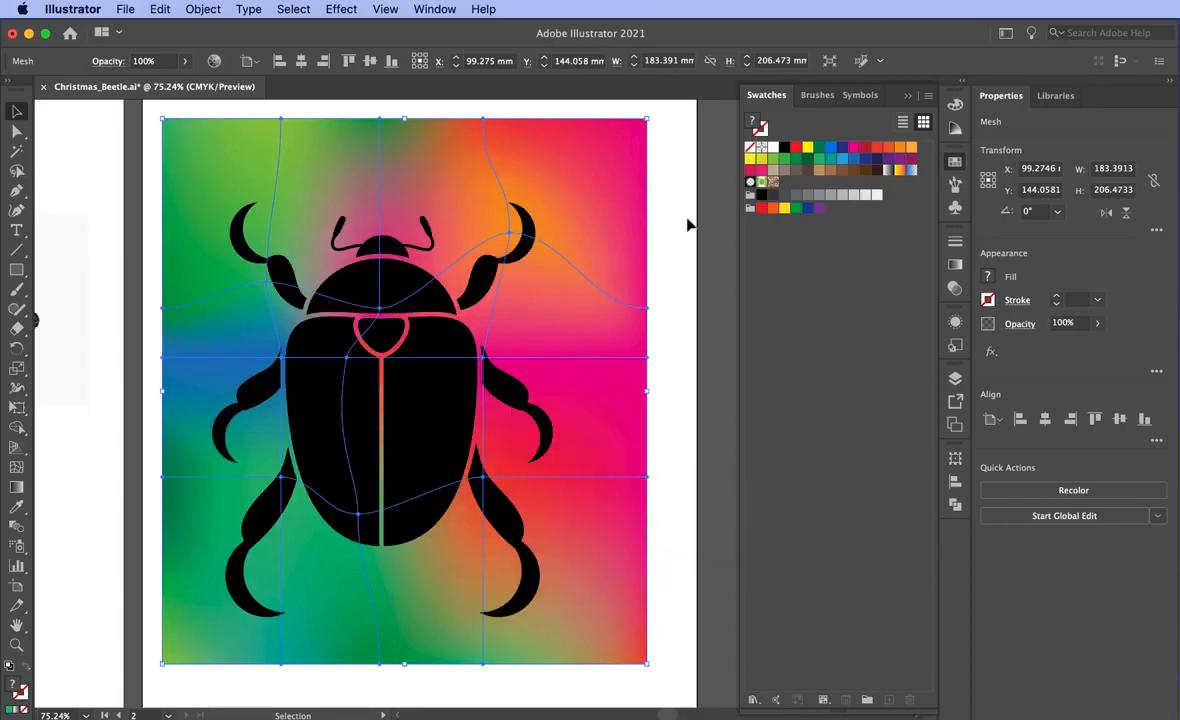
- Shrink the mesh rectangle from all four sides to fit closely around the beetle, about 143 mm wide, and deselect it
{"action": "left_click_drag", "start_coordinate": [648, 383], "coordinate": [580, 383]}
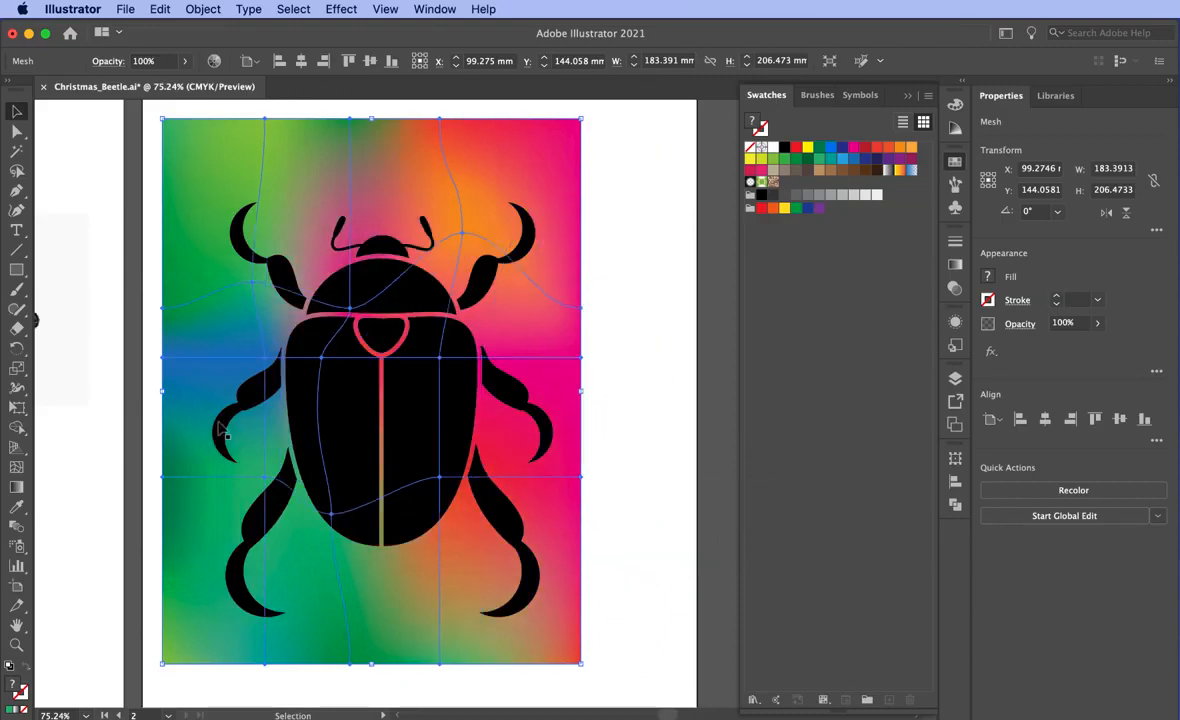
{"action": "left_click_drag", "start_coordinate": [161, 395], "coordinate": [204, 399]}
{"action": "left_click_drag", "start_coordinate": [395, 664], "coordinate": [396, 625]}
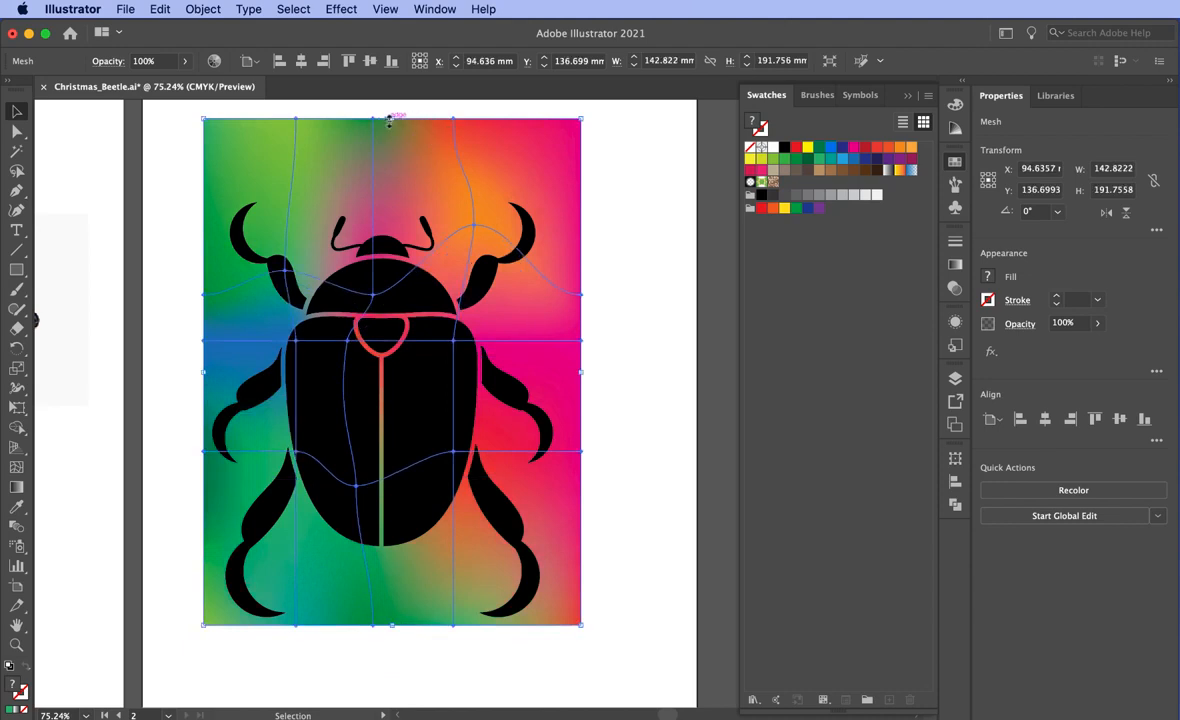
{"action": "left_click_drag", "start_coordinate": [389, 121], "coordinate": [395, 178]}
{"action": "key", "text": "super+shift+a"}
- Move the beetle group so it sits centered over the gradient mesh rectangle
{"action": "left_click", "coordinate": [427, 399]}
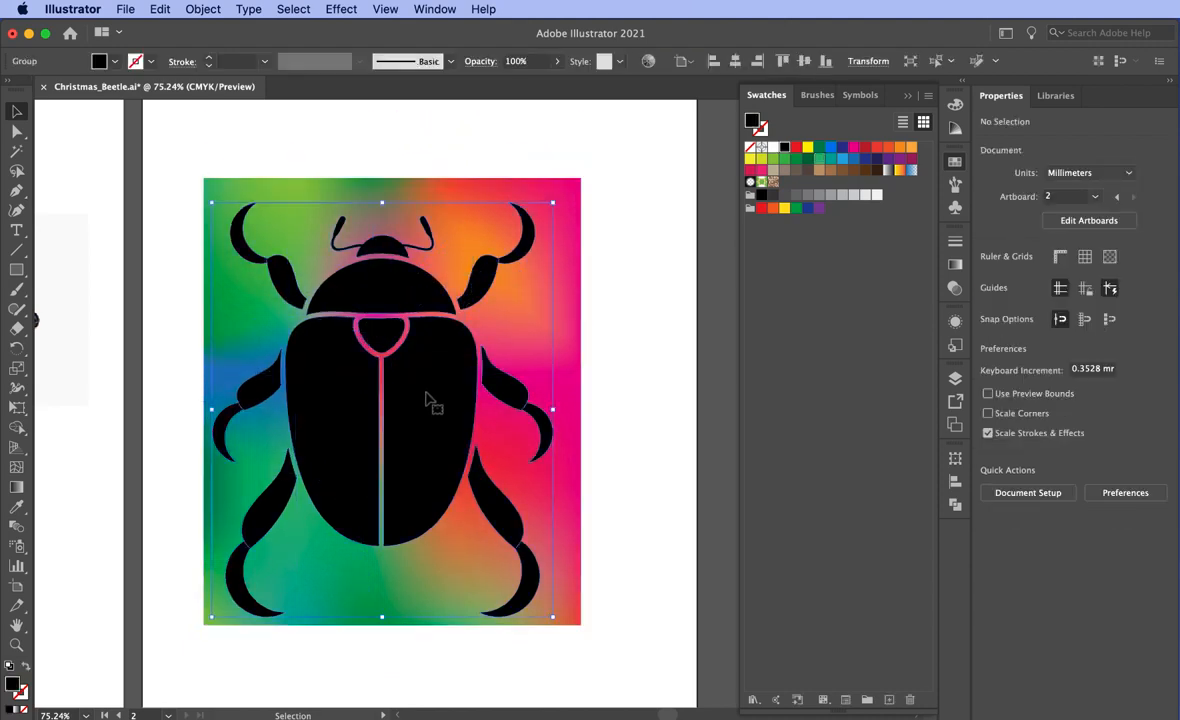
{"action": "left_click_drag", "start_coordinate": [420, 413], "coordinate": [433, 412]}
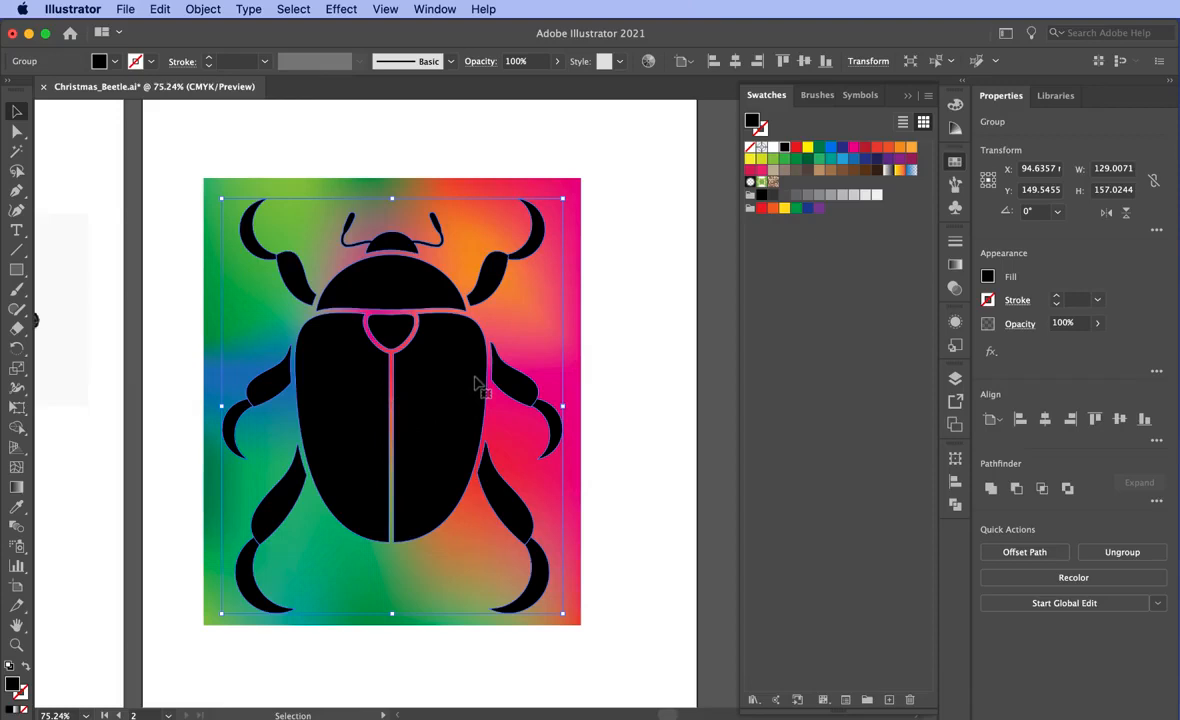
- Make the black beetle group into a single compound path and deselect it
{"action": "left_click", "coordinate": [199, 9]}
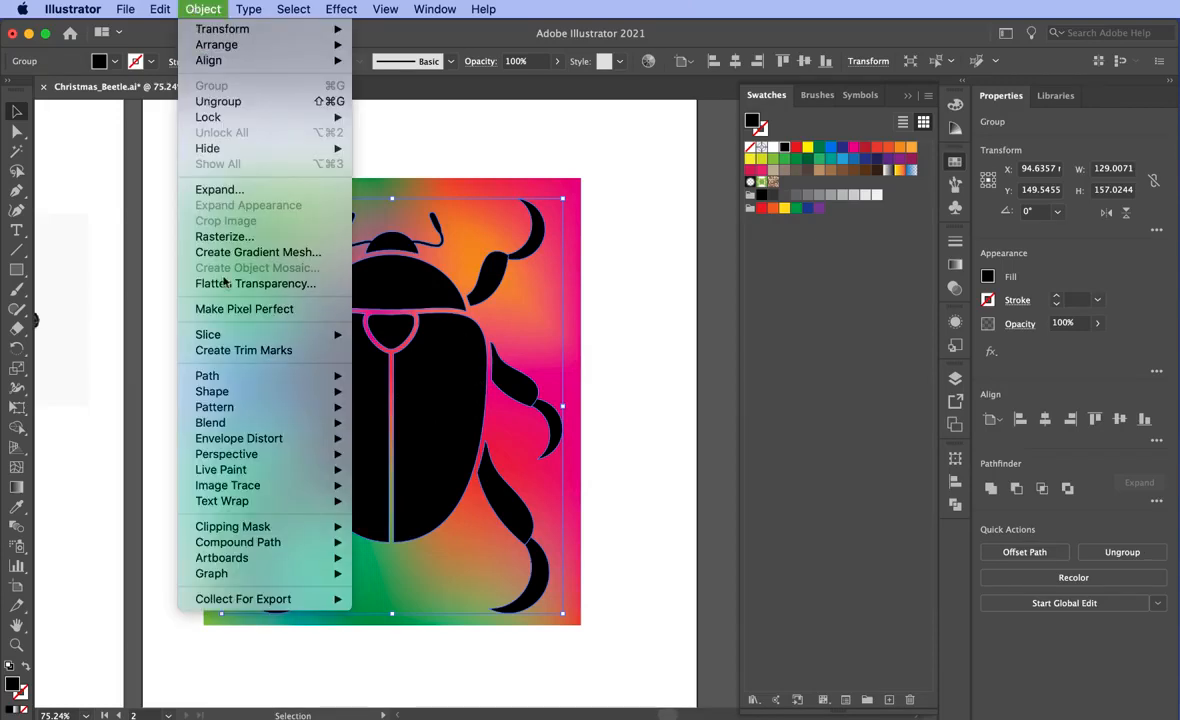
{"action": "mouse_move", "coordinate": [265, 542]}
{"action": "left_click", "coordinate": [425, 545]}
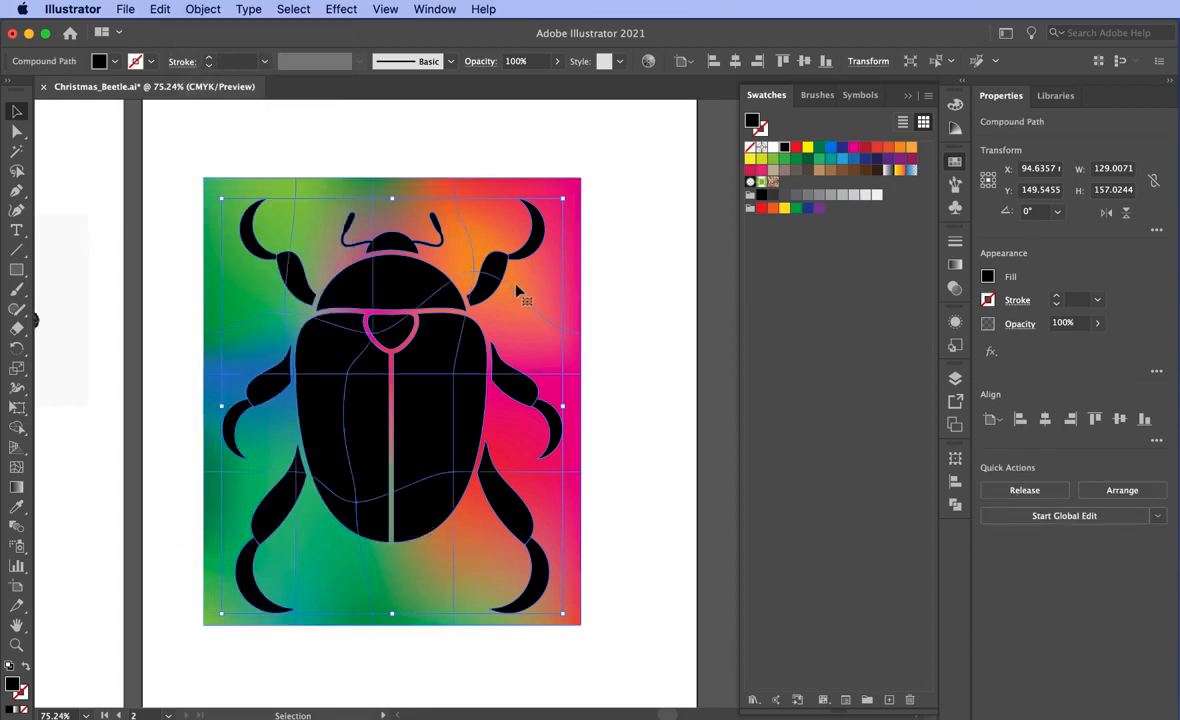
{"action": "left_click", "coordinate": [200, 149]}
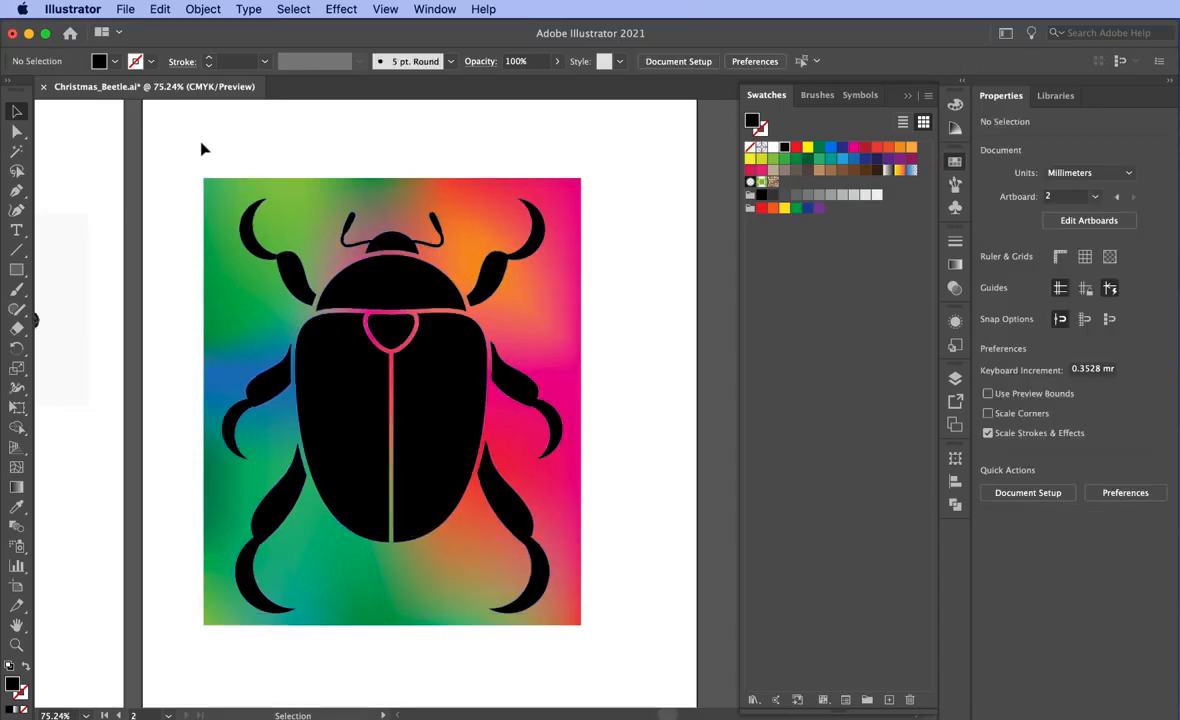
- Make a clipping mask from the beetle compound path and the gradient mesh rectangle behind it, and deselect the result
{"action": "left_click_drag", "start_coordinate": [185, 156], "coordinate": [640, 628]}
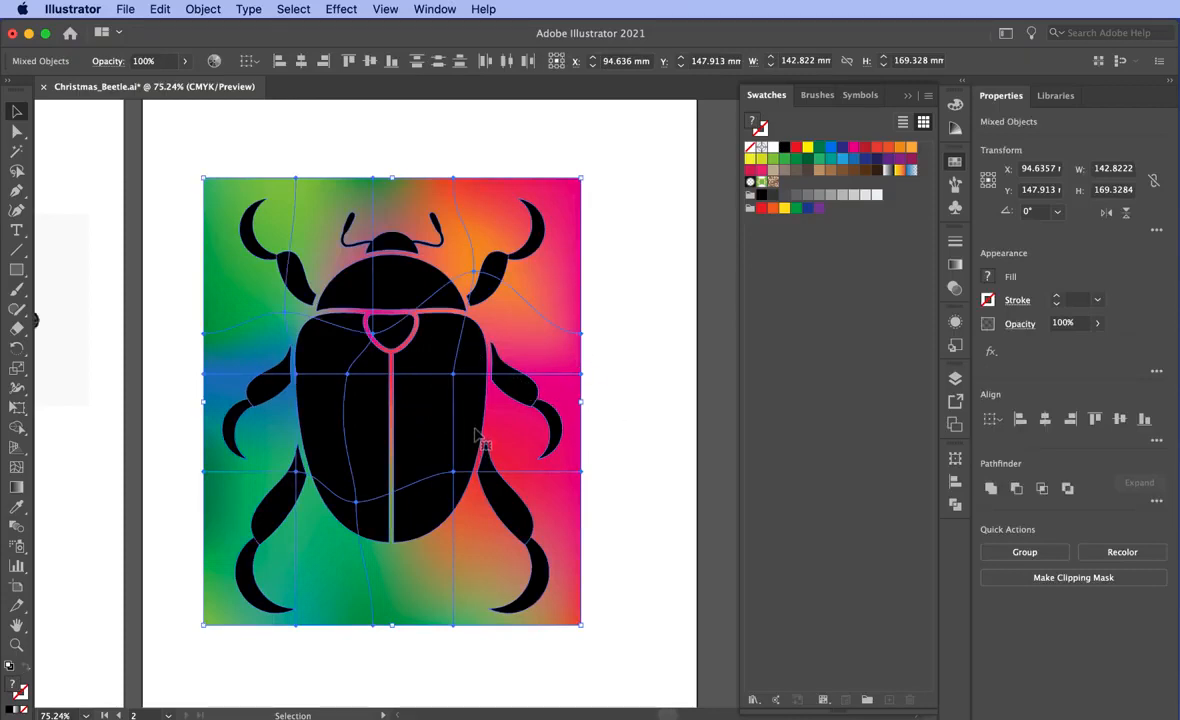
{"action": "right_click", "coordinate": [428, 398]}
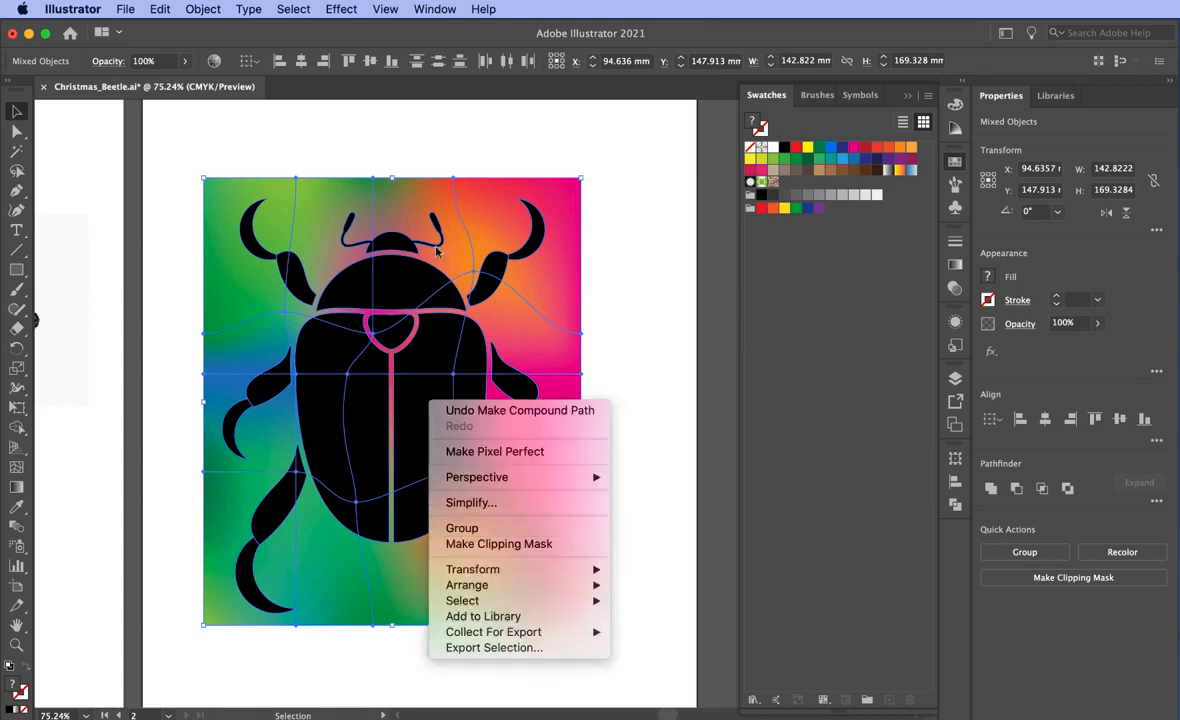
{"action": "left_click", "coordinate": [181, 9]}
{"action": "left_click", "coordinate": [195, 9]}
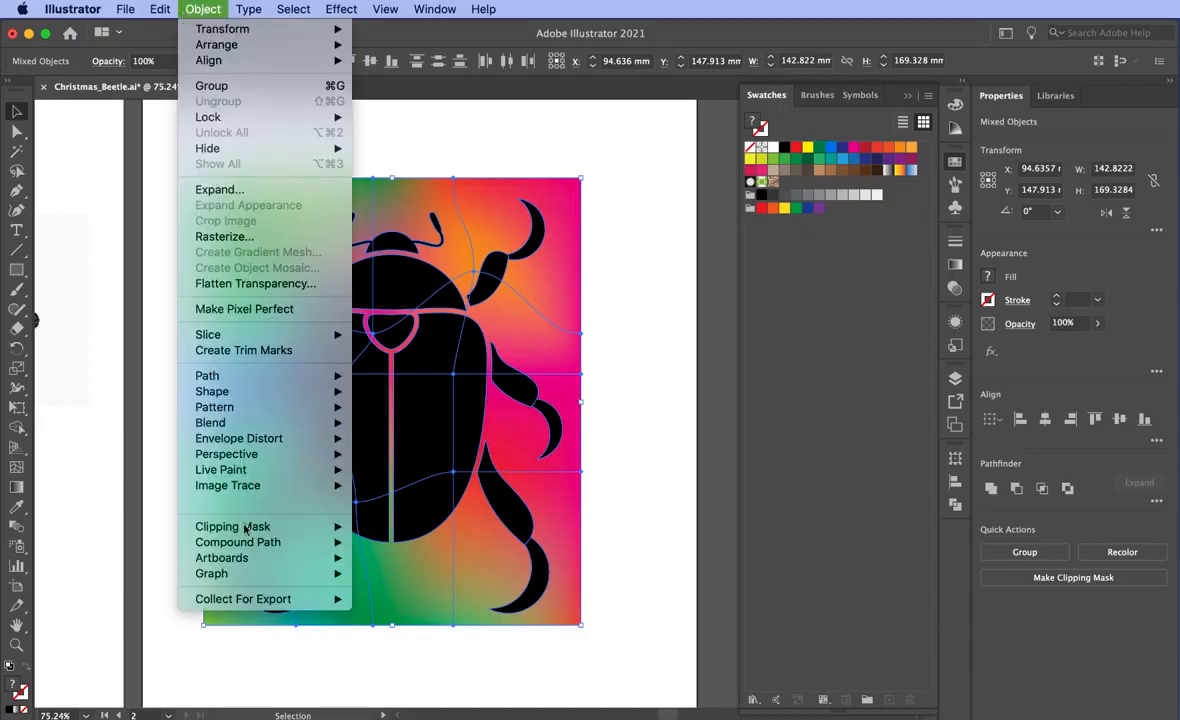
{"action": "mouse_move", "coordinate": [253, 528]}
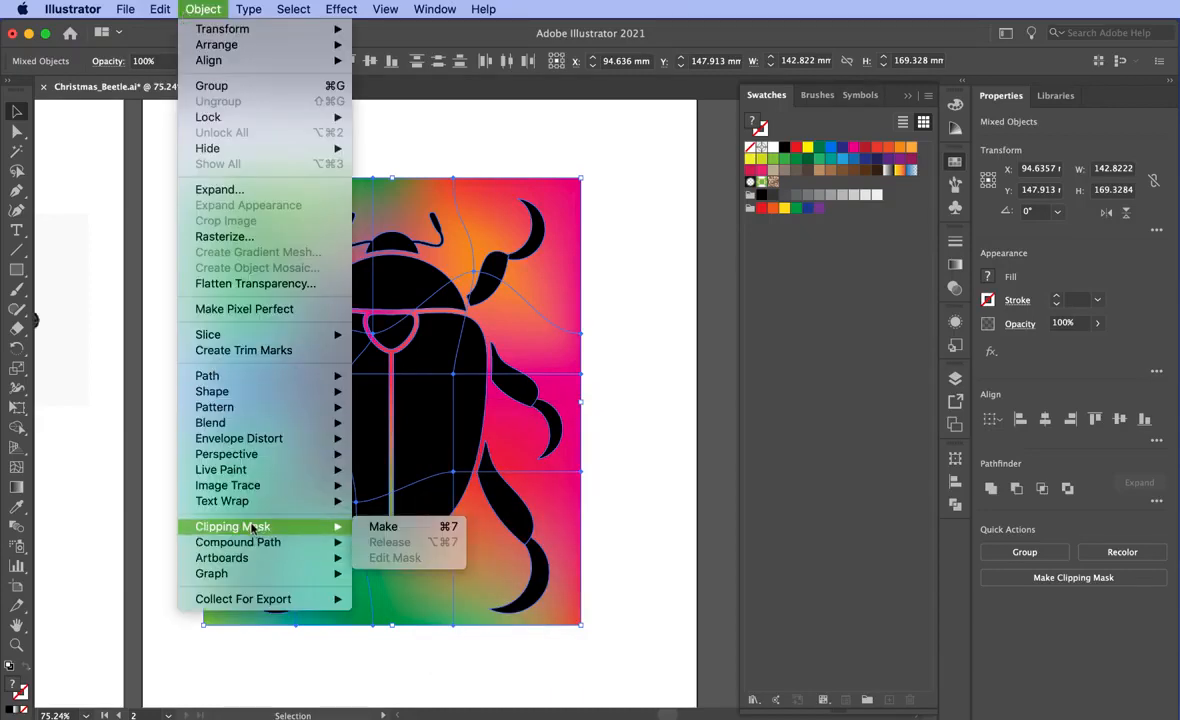
{"action": "left_click", "coordinate": [440, 526]}
{"action": "left_click", "coordinate": [638, 381]}
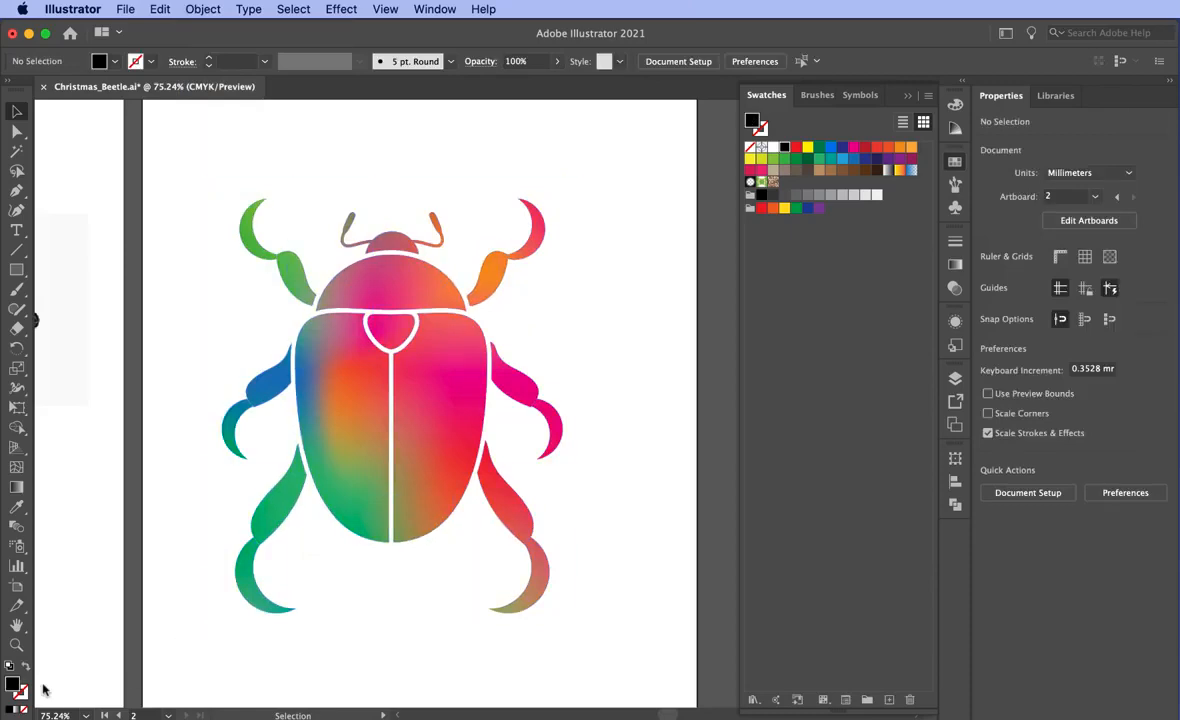
- Move the clipped beetle up about 19 mm and about 1 mm to the right on the artboard, and deselect it
{"action": "left_click", "coordinate": [18, 644]}
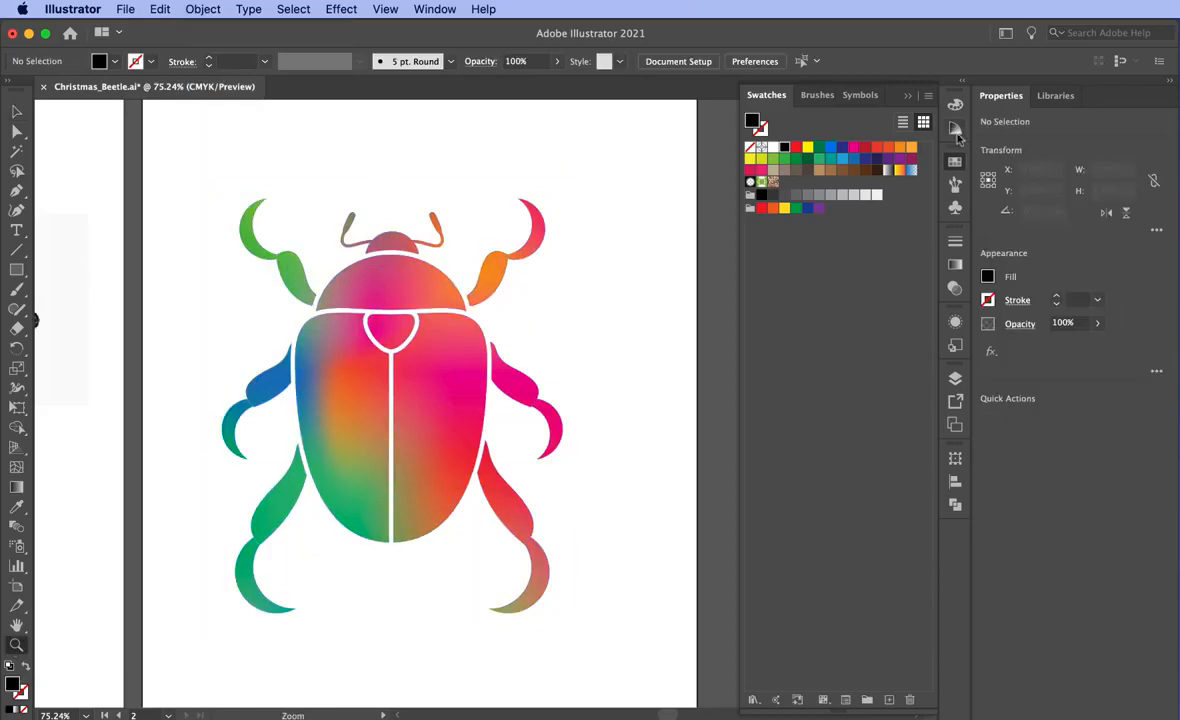
{"action": "left_click_drag", "start_coordinate": [213, 176], "coordinate": [243, 258]}
{"action": "left_click_drag", "start_coordinate": [359, 452], "coordinate": [379, 369]}
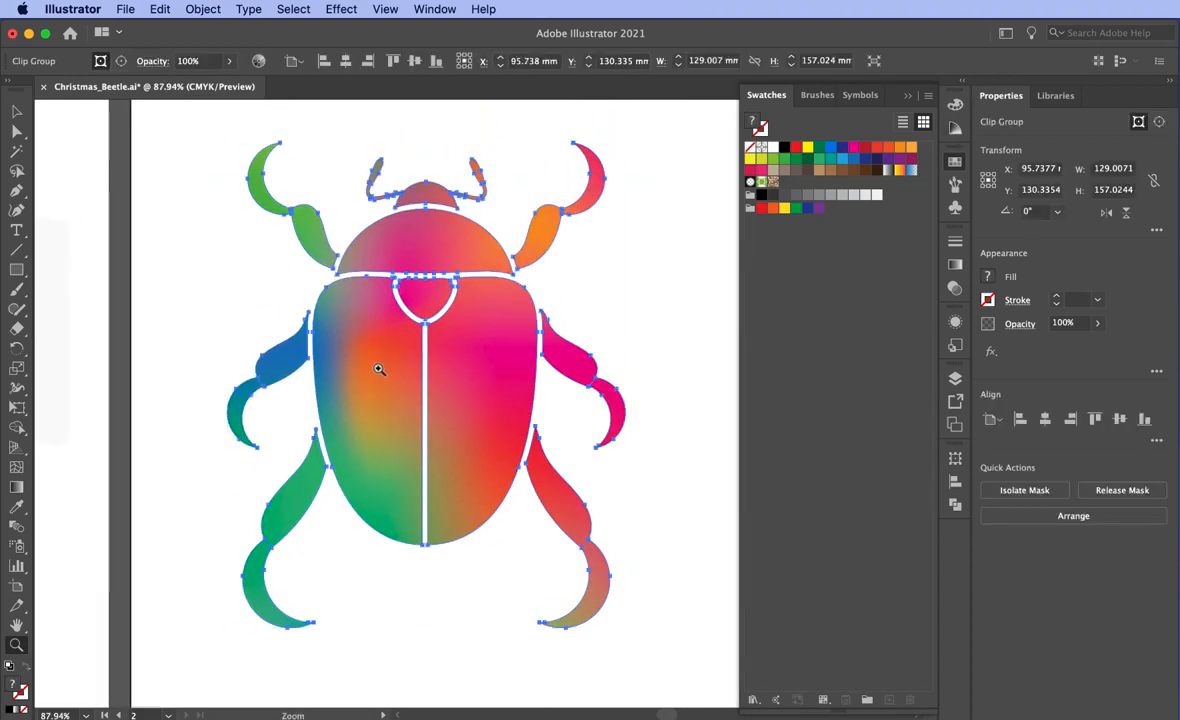
{"action": "left_click", "coordinate": [16, 111]}
{"action": "left_click", "coordinate": [176, 214]}
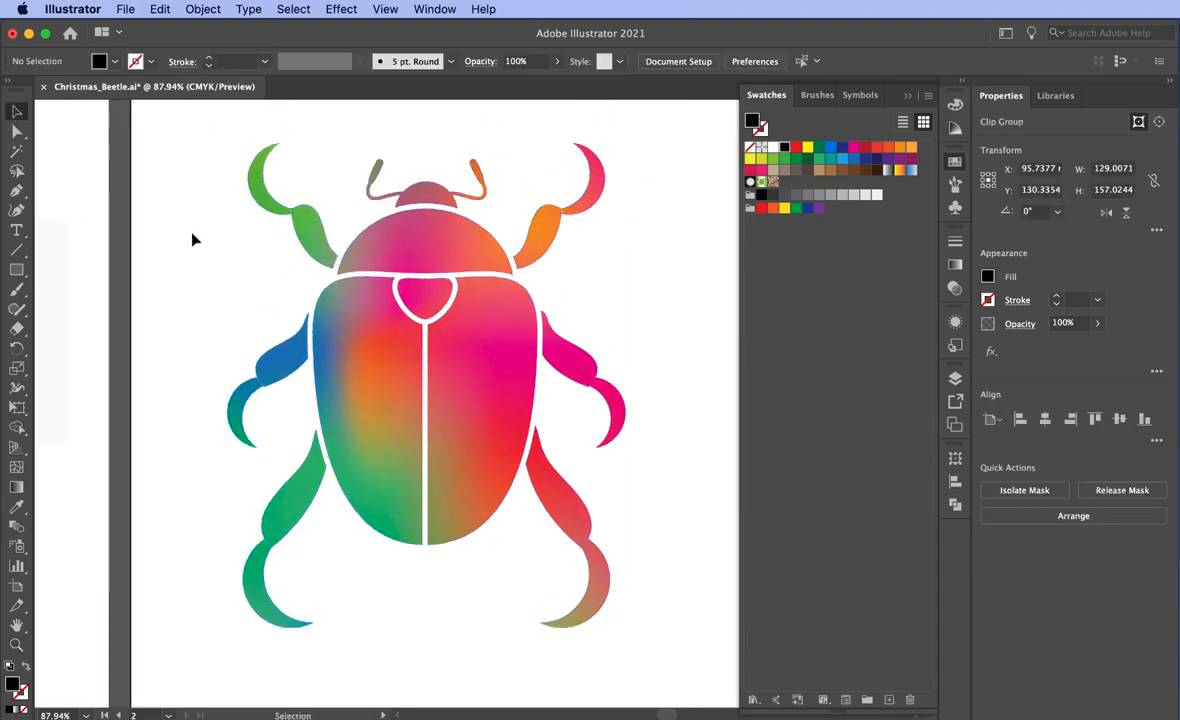